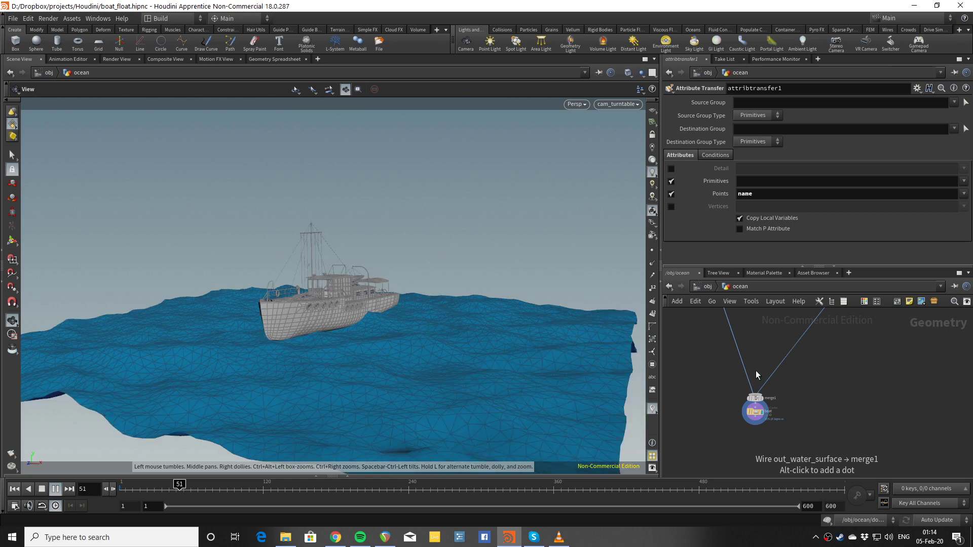
Rewind the playback to the first frame and display the grid1 and remesh1 nodes of the water surface in turn
{"action": "scroll", "coordinate": [751, 359], "scroll_direction": "down", "scroll_amount": 10}
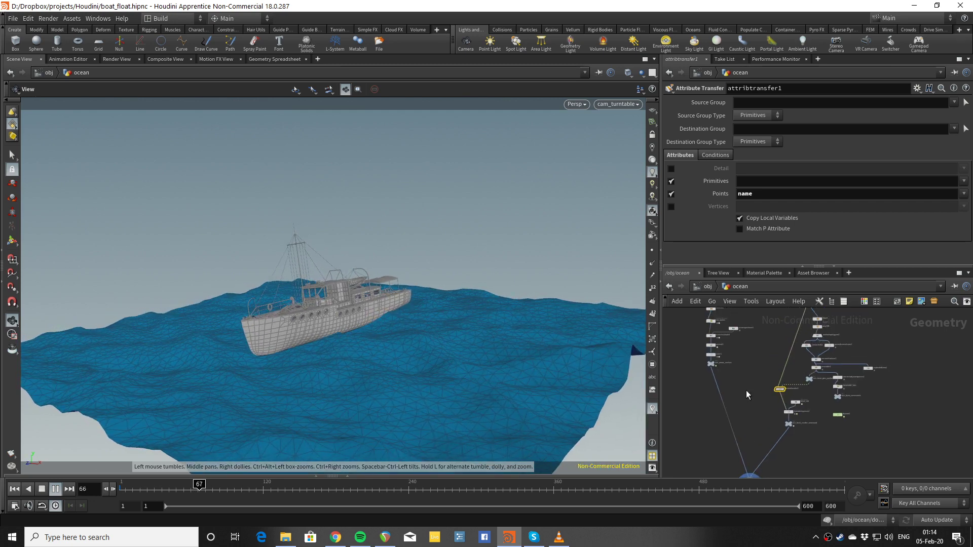
{"action": "scroll", "coordinate": [745, 357], "scroll_direction": "up", "scroll_amount": 5}
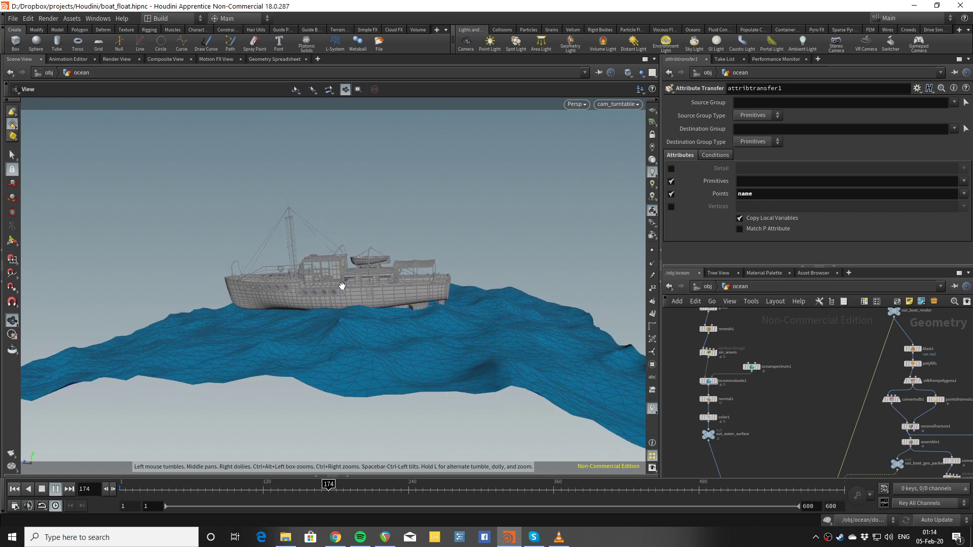
{"action": "middle_click_drag", "start_coordinate": [771, 345], "coordinate": [784, 382]}
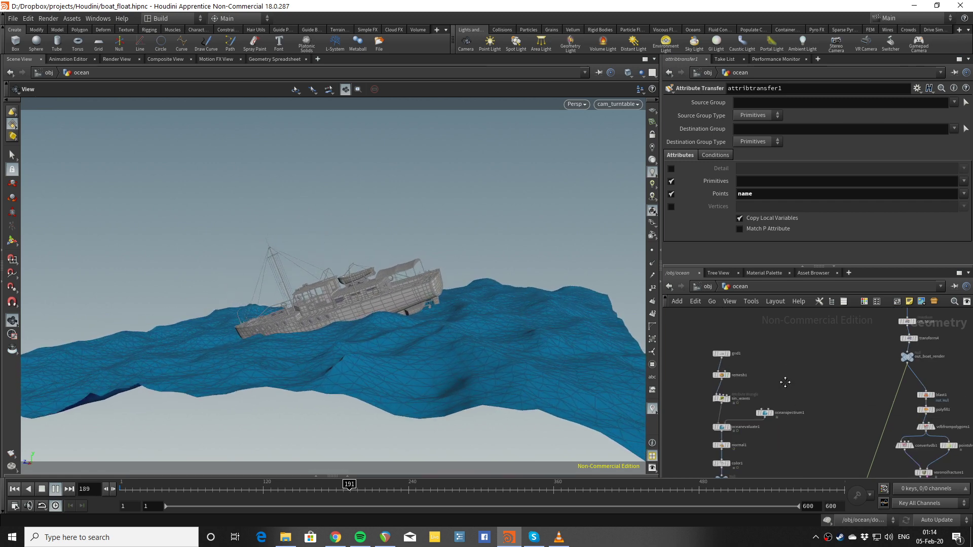
{"action": "scroll", "coordinate": [760, 387], "scroll_direction": "up", "scroll_amount": 4}
{"action": "middle_click_drag", "start_coordinate": [723, 369], "coordinate": [786, 363]}
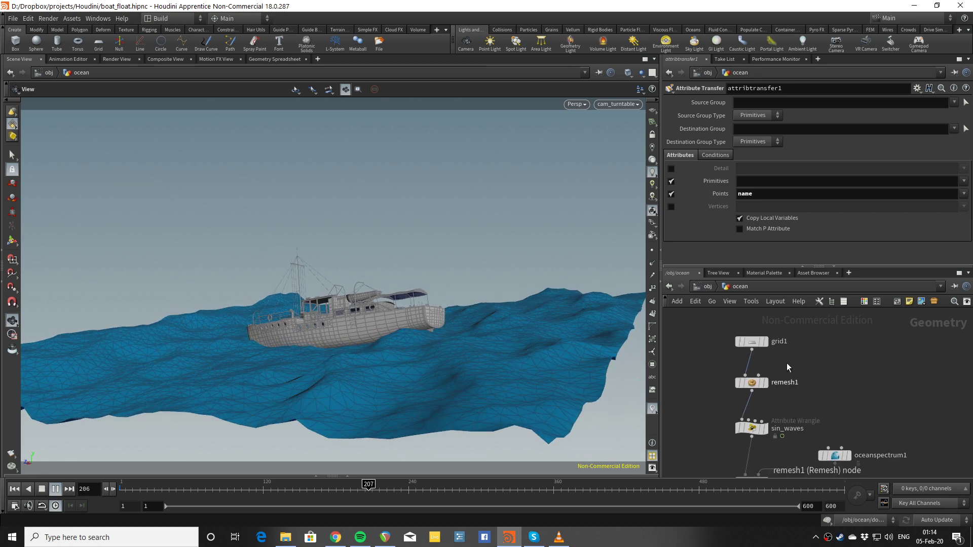
{"action": "key", "text": "ctrl+Up"}
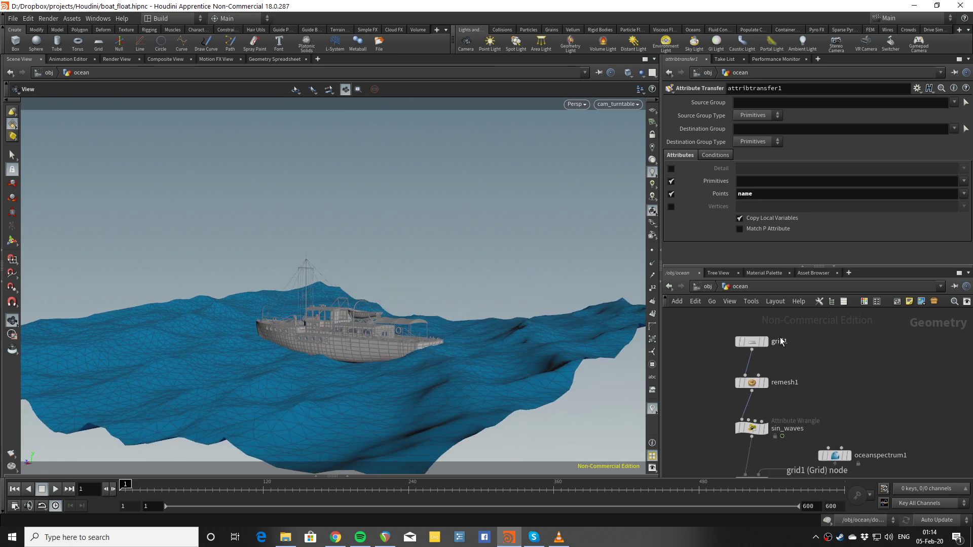
{"action": "left_click", "coordinate": [765, 342]}
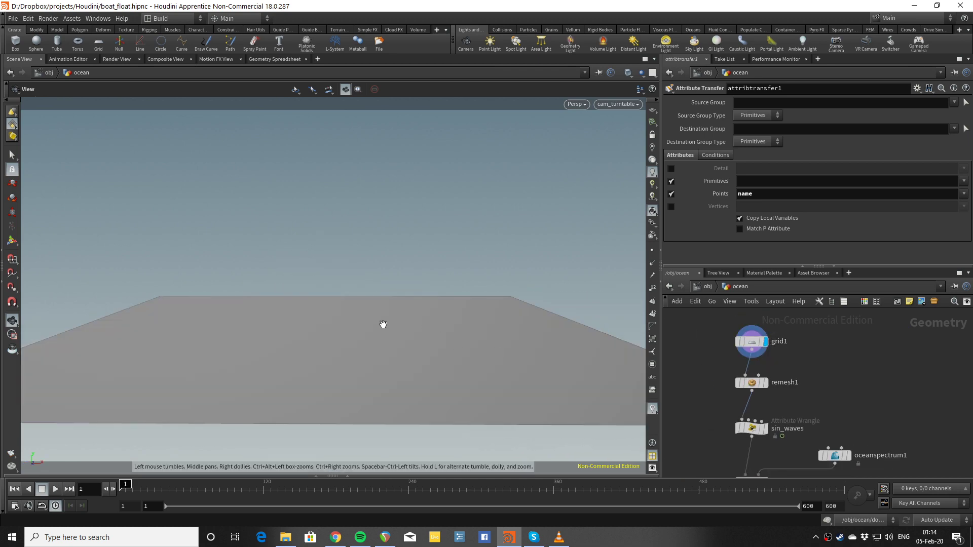
{"action": "mouse_move", "coordinate": [327, 313]}
{"action": "left_mouse_down"}
{"action": "mouse_move", "coordinate": [406, 348]}
{"action": "mouse_move", "coordinate": [336, 299]}
{"action": "left_mouse_up"}
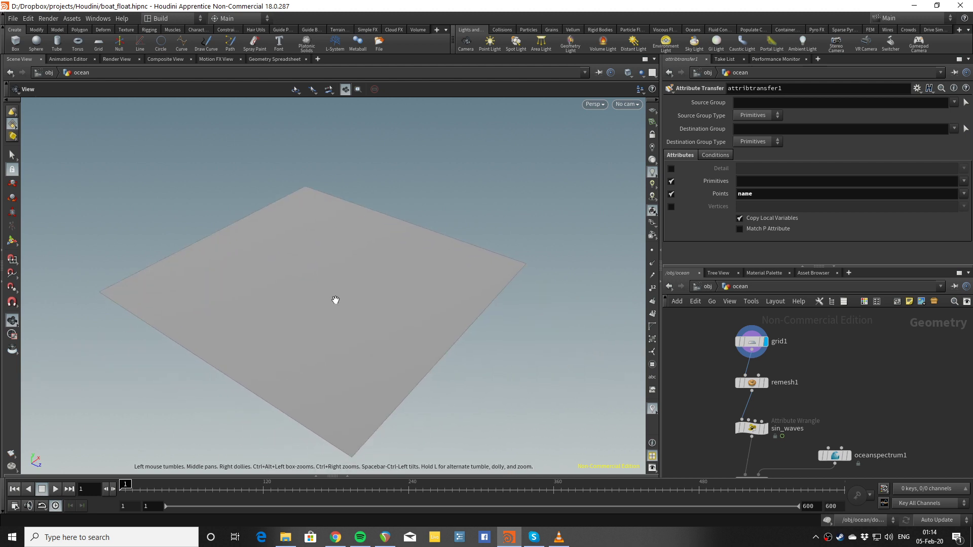
{"action": "left_click", "coordinate": [765, 383]}
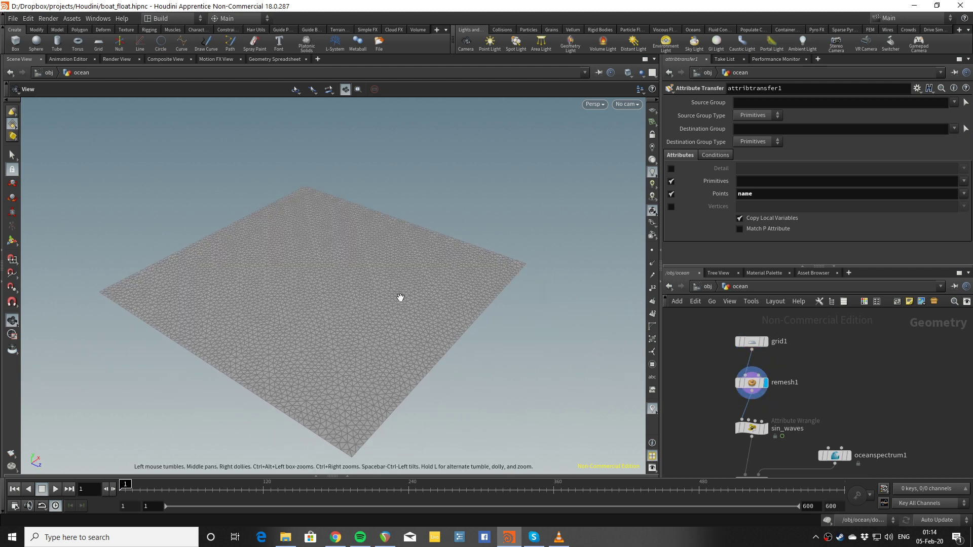
Display the sin_waves wrangle and play its wave animation, viewing the surface from different angles
{"action": "left_click", "coordinate": [764, 428]}
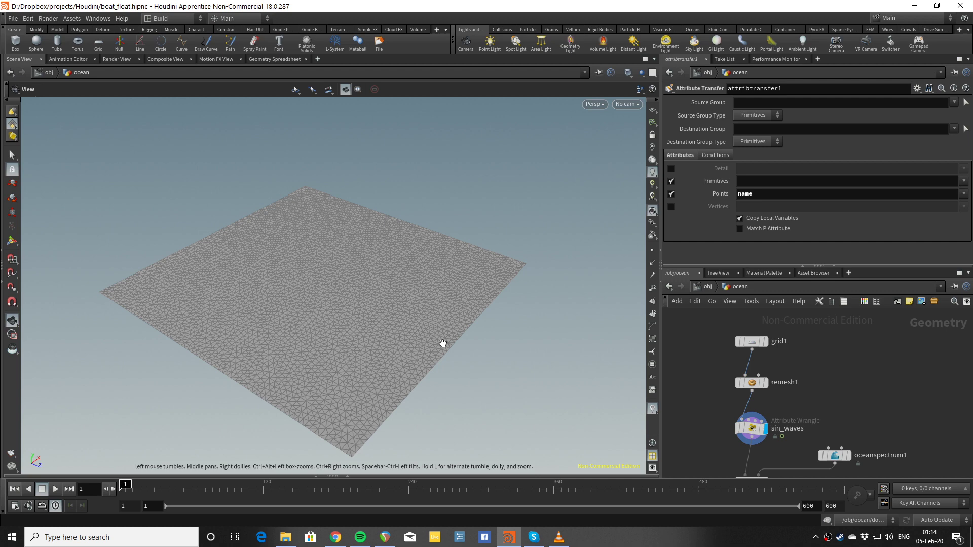
{"action": "key", "text": "Up"}
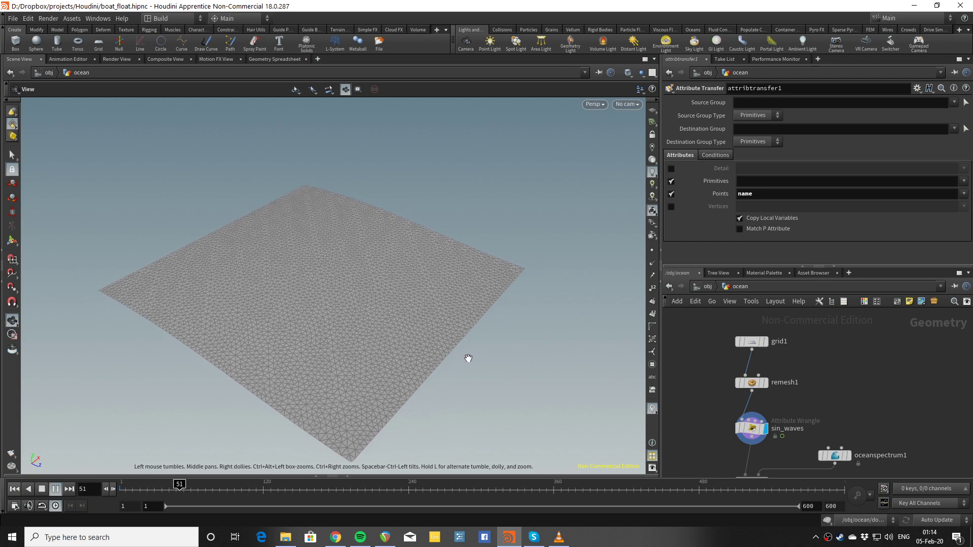
{"action": "left_click_drag", "start_coordinate": [395, 363], "coordinate": [379, 348]}
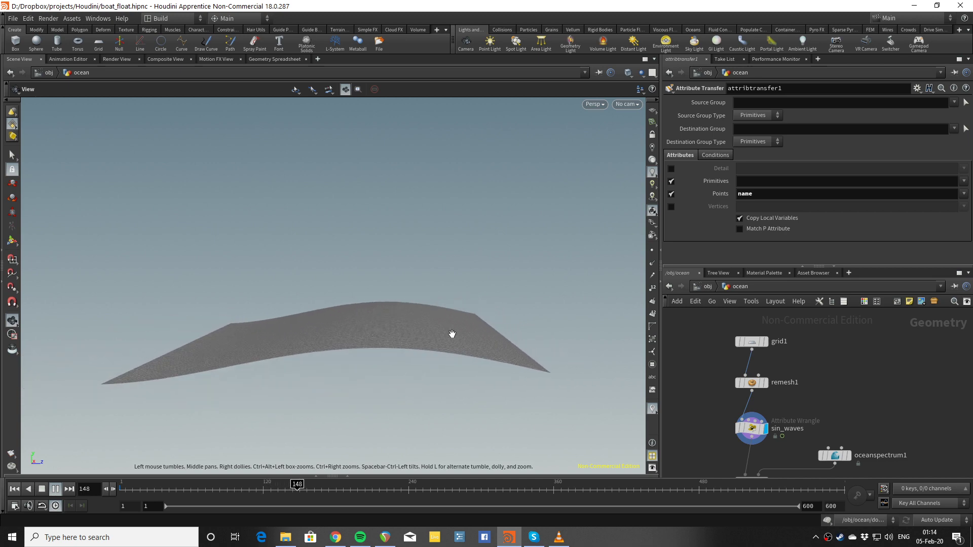
{"action": "left_click_drag", "start_coordinate": [451, 332], "coordinate": [415, 360]}
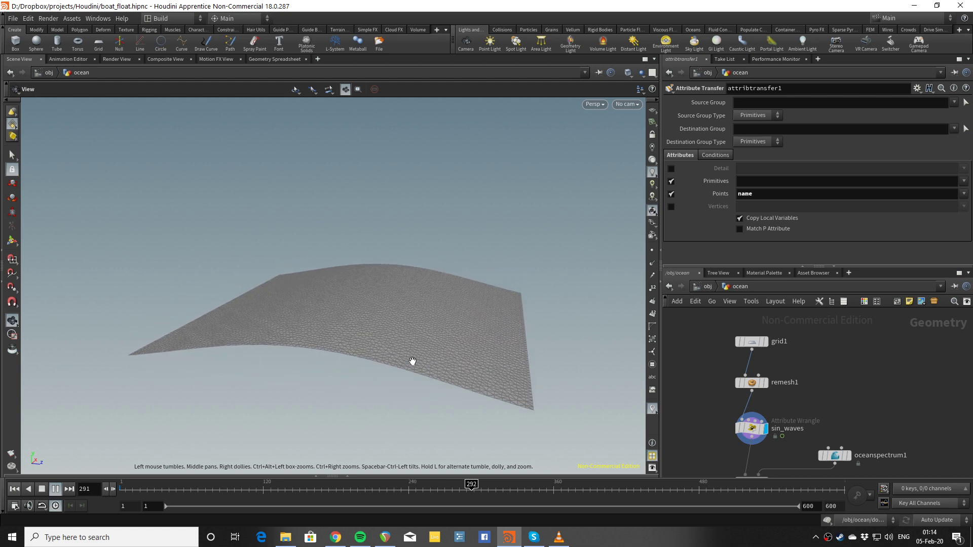
{"action": "key", "text": "Up"}
Display the oceanevaluate1 node and play the animation of the combined ocean surface
{"action": "middle_click_drag", "start_coordinate": [747, 456], "coordinate": [773, 390]}
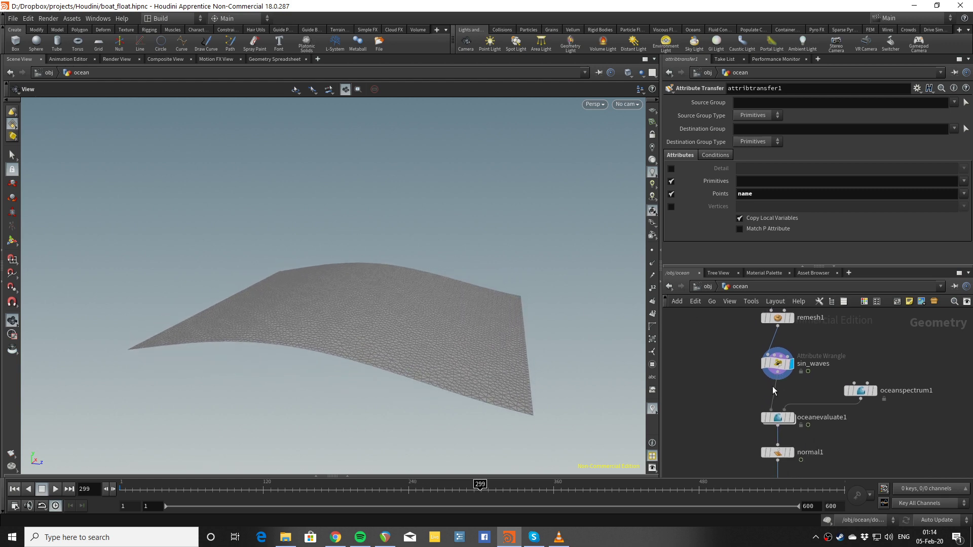
{"action": "left_click", "coordinate": [792, 417]}
{"action": "key", "text": "Up"}
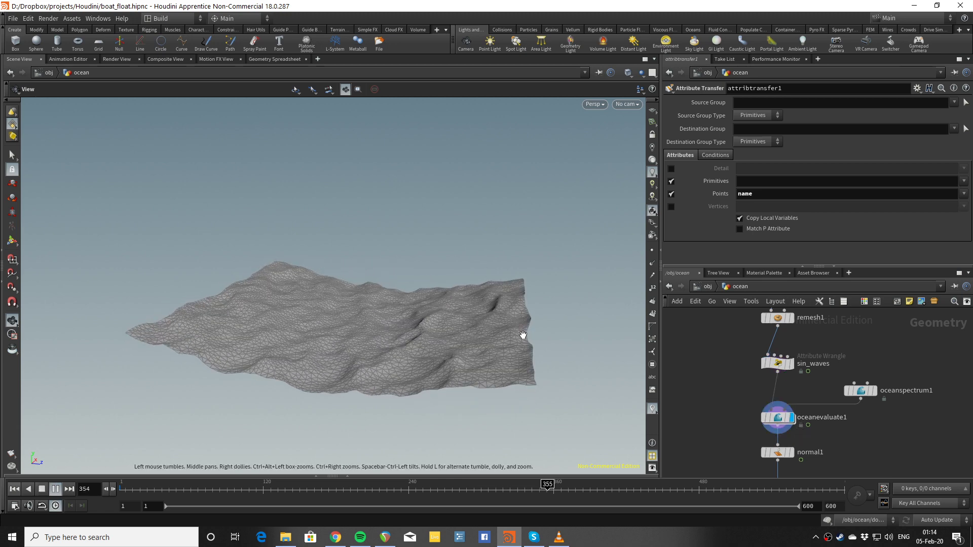
{"action": "key", "text": "Up"}
Select the sin_waves wrangle to examine its VEX code and parameters, and scrub the timeline back to frame 1
{"action": "scroll", "coordinate": [795, 378], "scroll_direction": "up", "scroll_amount": 5}
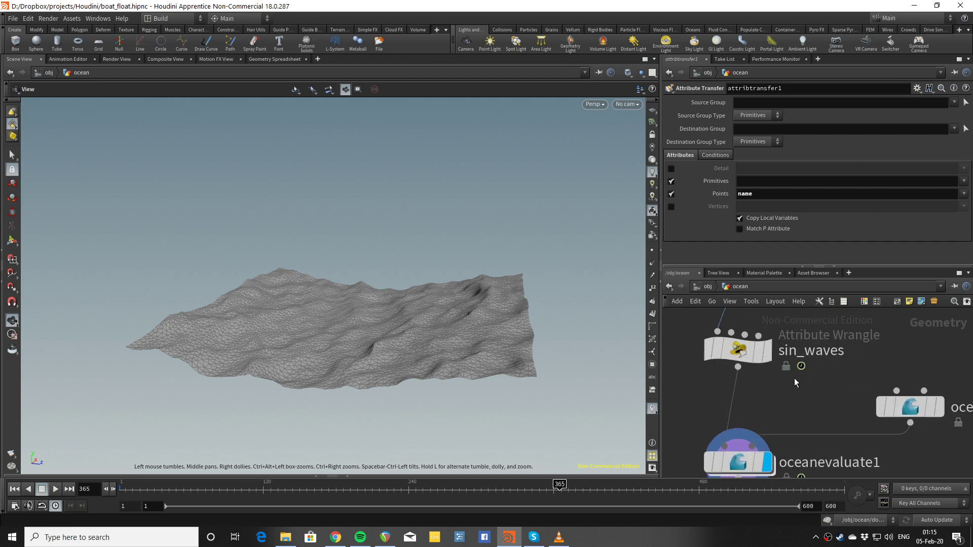
{"action": "left_click", "coordinate": [770, 374]}
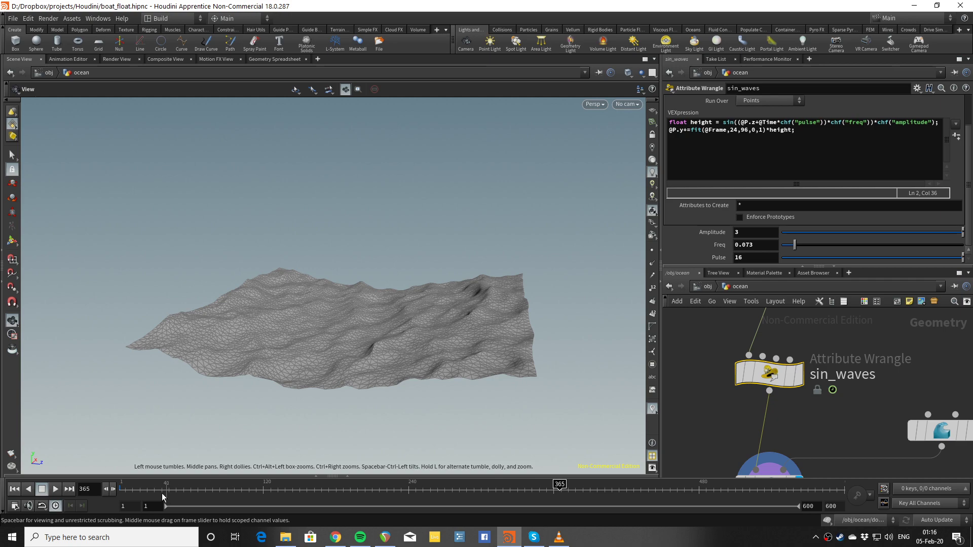
{"action": "left_click_drag", "start_coordinate": [162, 494], "coordinate": [105, 450]}
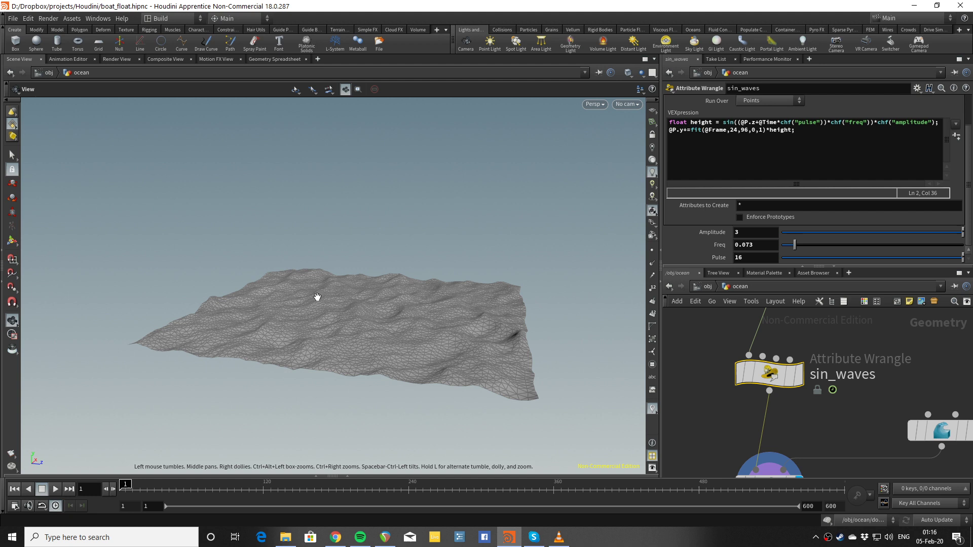
Select the oceanevaluate1 node to inspect its parameters and scrub the timeline to frame 132
{"action": "scroll", "coordinate": [823, 398], "scroll_direction": "down", "scroll_amount": 3}
{"action": "middle_click_drag", "start_coordinate": [822, 398], "coordinate": [789, 376]}
{"action": "scroll", "coordinate": [780, 351], "scroll_direction": "up", "scroll_amount": 1}
{"action": "scroll", "coordinate": [780, 360], "scroll_direction": "down", "scroll_amount": 1}
{"action": "scroll", "coordinate": [776, 358], "scroll_direction": "up", "scroll_amount": 1}
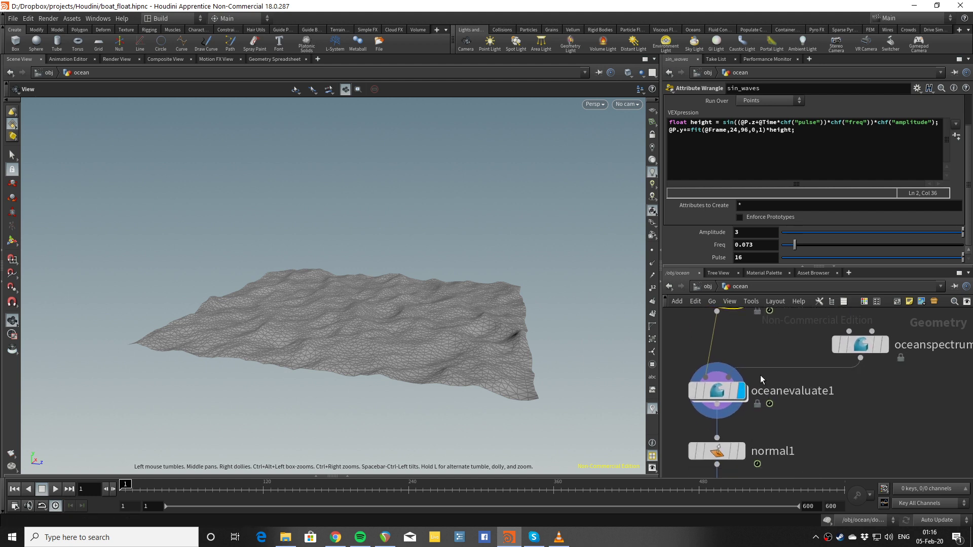
{"action": "left_click", "coordinate": [723, 392]}
{"action": "scroll", "coordinate": [831, 417], "scroll_direction": "down", "scroll_amount": 2}
{"action": "scroll", "coordinate": [831, 416], "scroll_direction": "up", "scroll_amount": 2}
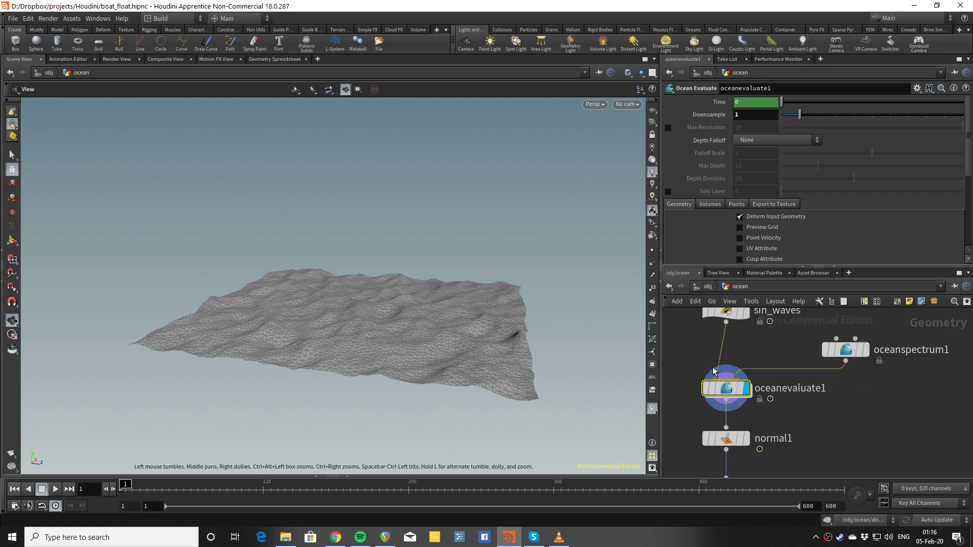
{"action": "left_click_drag", "start_coordinate": [196, 487], "coordinate": [278, 487]}
{"action": "middle_click_drag", "start_coordinate": [756, 315], "coordinate": [754, 344]}
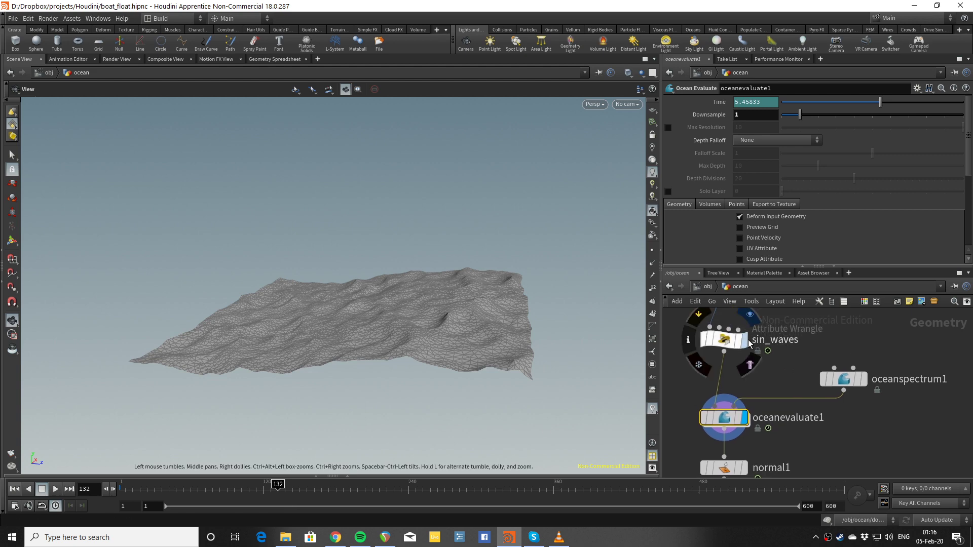
Display the normal1, color1 and out_water_surface nodes in turn, and switch off the template flag on color1
{"action": "scroll", "coordinate": [794, 430], "scroll_direction": "down", "scroll_amount": 2}
{"action": "middle_click_drag", "start_coordinate": [794, 430], "coordinate": [772, 370]}
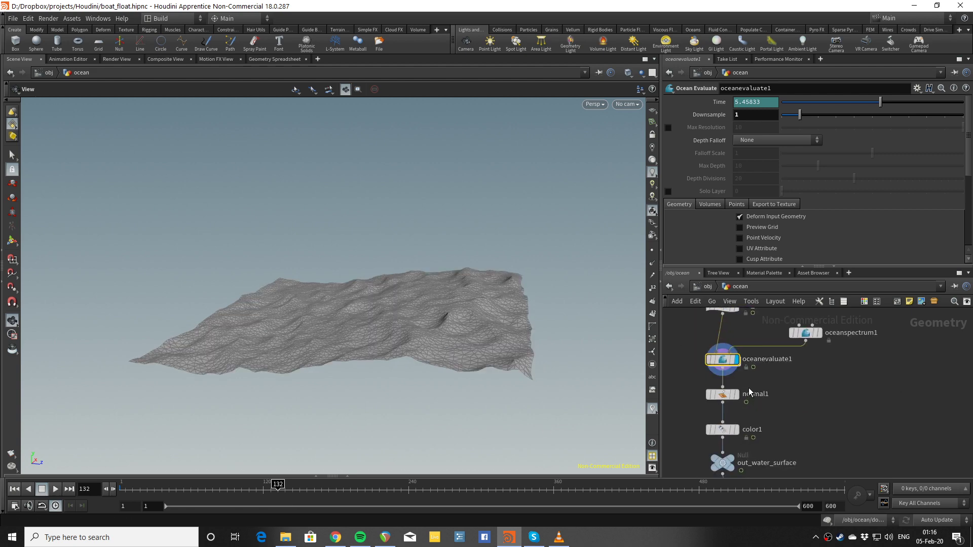
{"action": "left_click", "coordinate": [735, 394]}
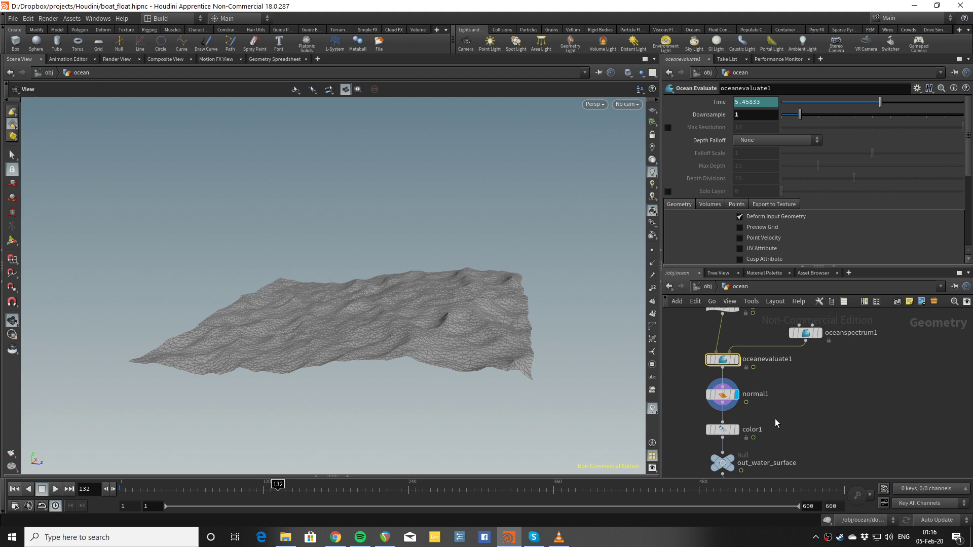
{"action": "middle_click_drag", "start_coordinate": [745, 437], "coordinate": [736, 391]}
{"action": "left_click", "coordinate": [732, 388]}
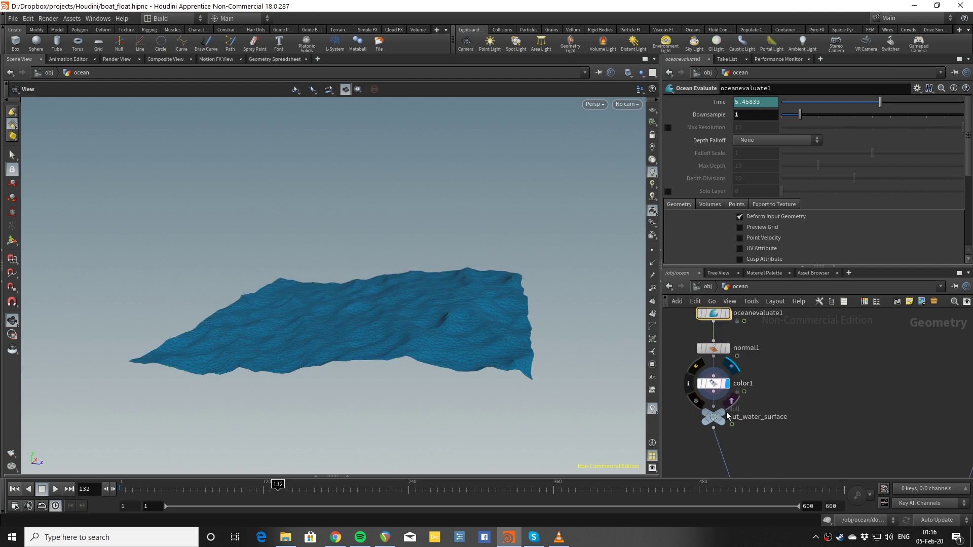
{"action": "left_click", "coordinate": [724, 411]}
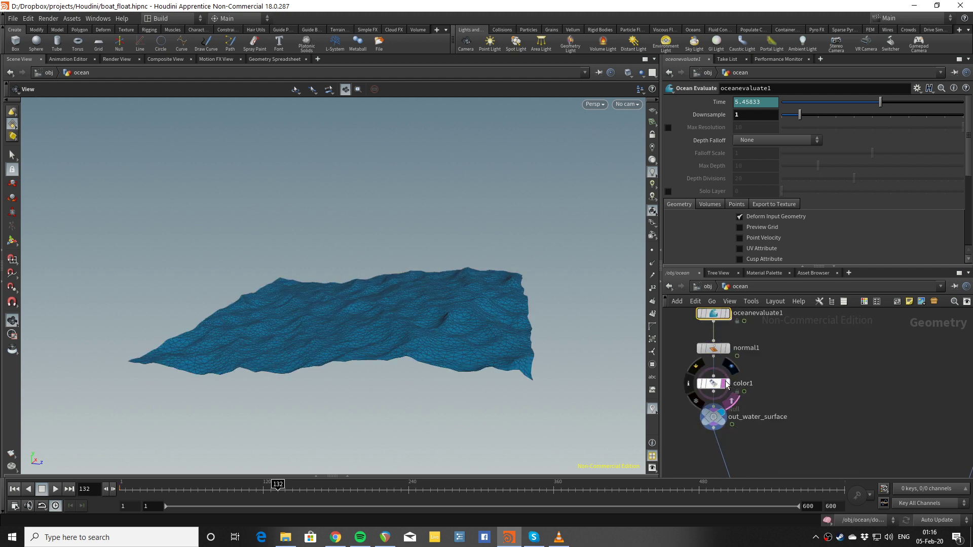
{"action": "left_click", "coordinate": [730, 400]}
Display the boat's object_merge1, normal2 and cm_to_m nodes in turn
{"action": "scroll", "coordinate": [832, 373], "scroll_direction": "down", "scroll_amount": 4}
{"action": "middle_click_drag", "start_coordinate": [832, 374], "coordinate": [695, 443]}
{"action": "middle_click_drag", "start_coordinate": [760, 352], "coordinate": [782, 356]}
{"action": "scroll", "coordinate": [786, 415], "scroll_direction": "up", "scroll_amount": 3}
{"action": "scroll", "coordinate": [782, 355], "scroll_direction": "up", "scroll_amount": 3}
{"action": "left_click", "coordinate": [729, 343]}
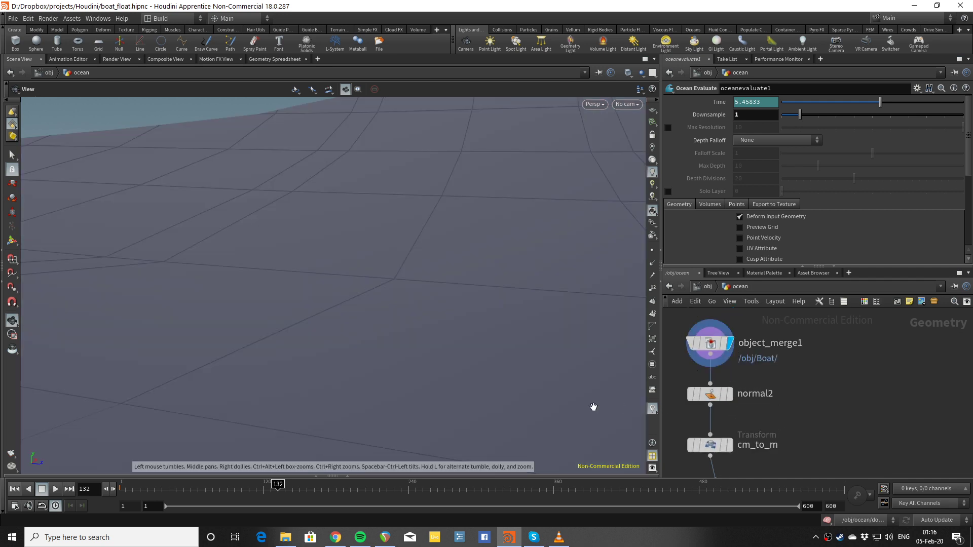
{"action": "left_click", "coordinate": [729, 394]}
{"action": "left_click", "coordinate": [728, 445]}
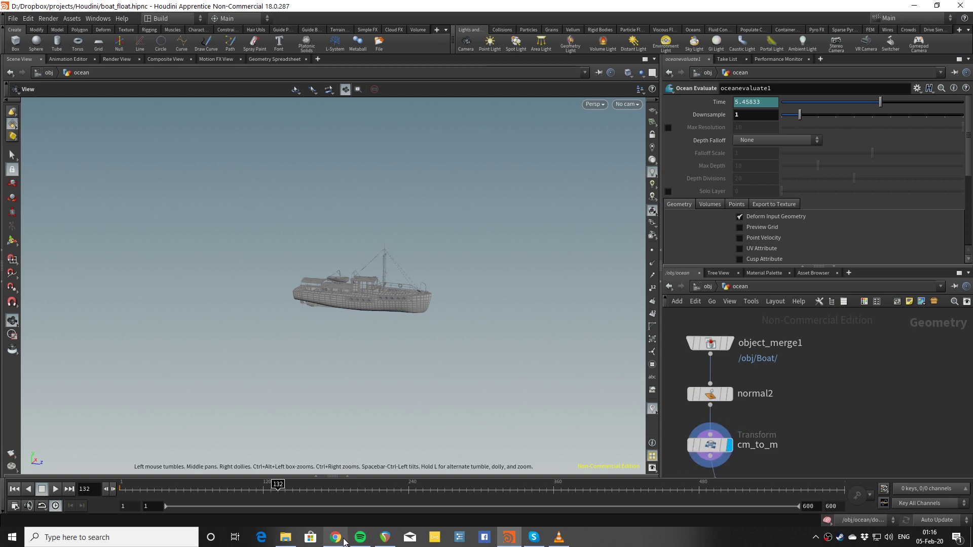
Switch to Chrome to view the Passenger Boat 3D model page on TurboSquid, and return to Houdini
{"action": "left_click", "coordinate": [336, 538]}
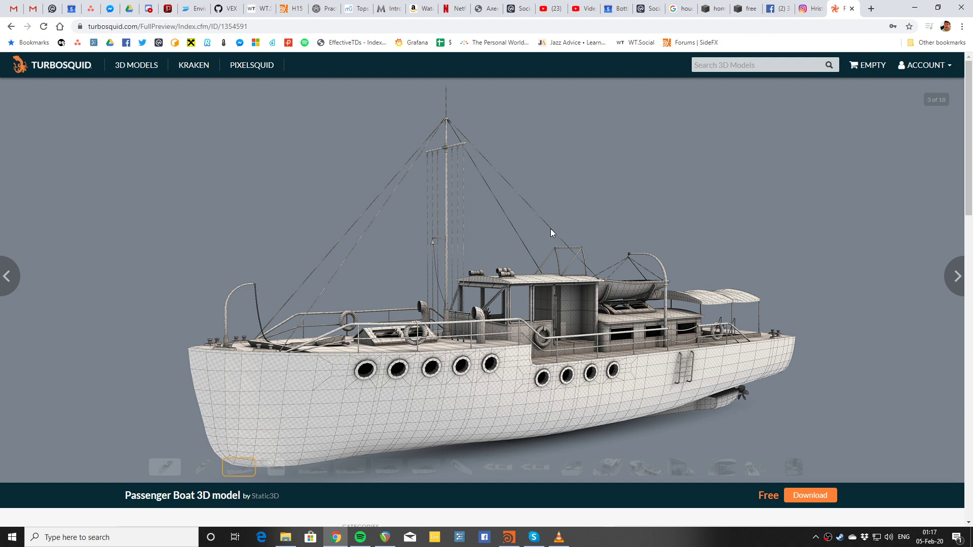
{"action": "left_click", "coordinate": [915, 6]}
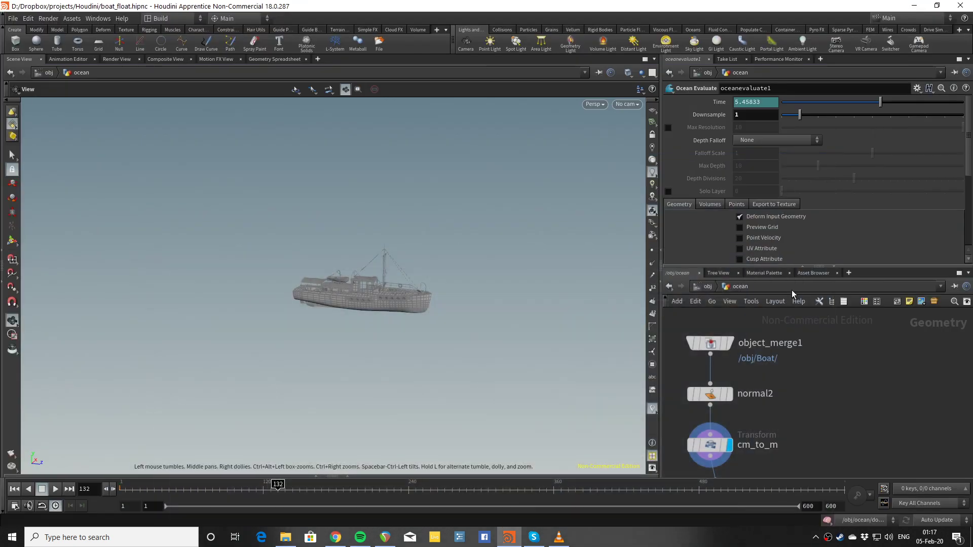
Delete the unused transform4 node between cm_to_m and out_boat_render
{"action": "mouse_move", "coordinate": [807, 391]}
{"action": "middle_mouse_down"}
{"action": "mouse_move", "coordinate": [826, 327]}
{"action": "mouse_move", "coordinate": [789, 353]}
{"action": "middle_mouse_up"}
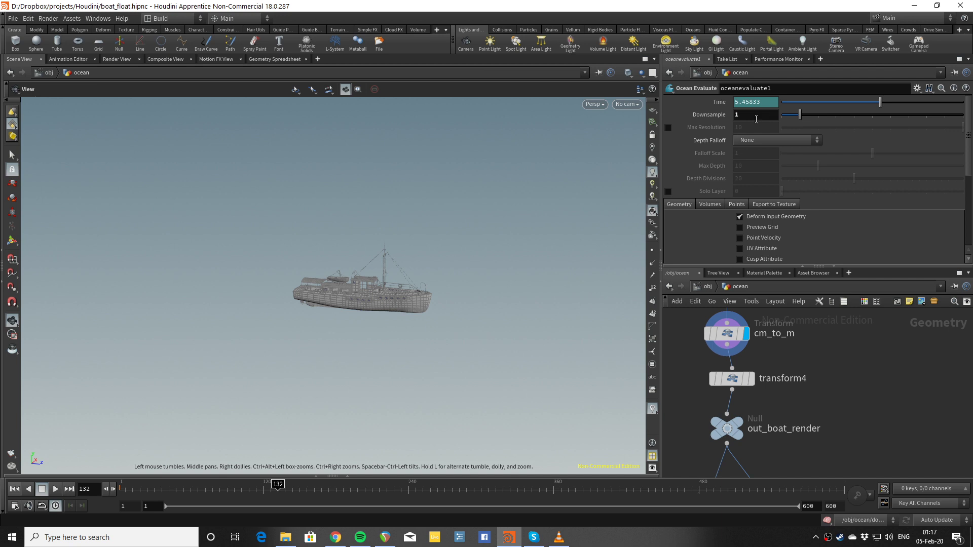
{"action": "middle_click_drag", "start_coordinate": [856, 383], "coordinate": [863, 346]}
{"action": "left_click_drag", "start_coordinate": [743, 343], "coordinate": [739, 345]}
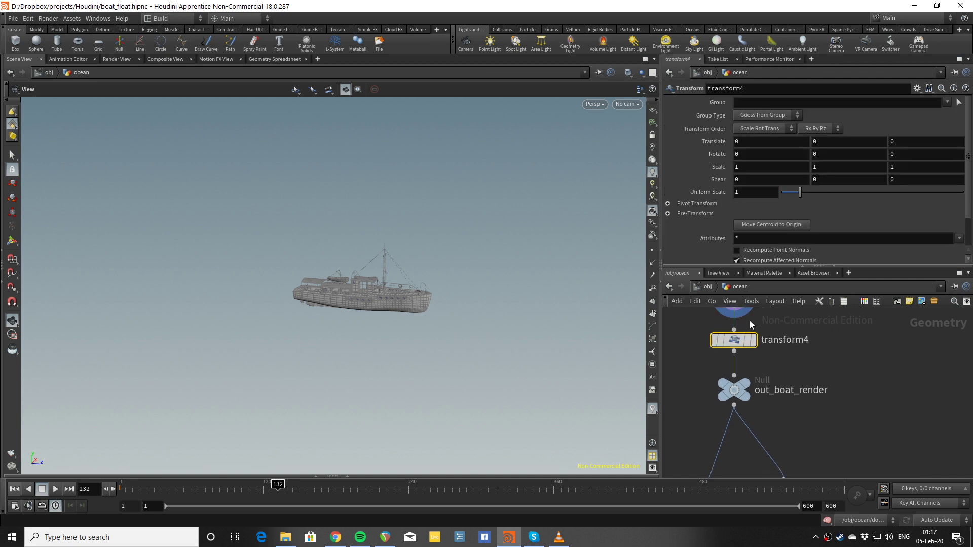
{"action": "mouse_move", "coordinate": [734, 343]}
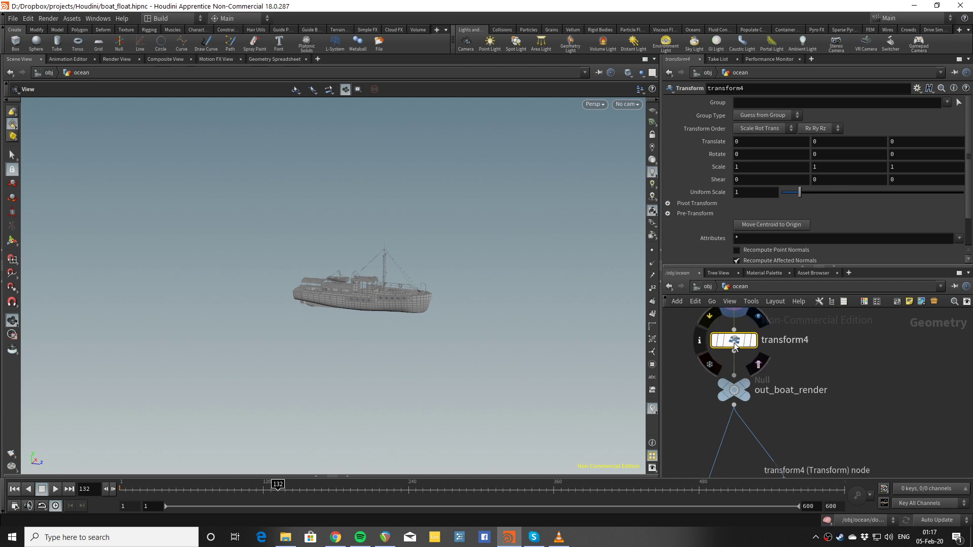
{"action": "key", "text": "Delete"}
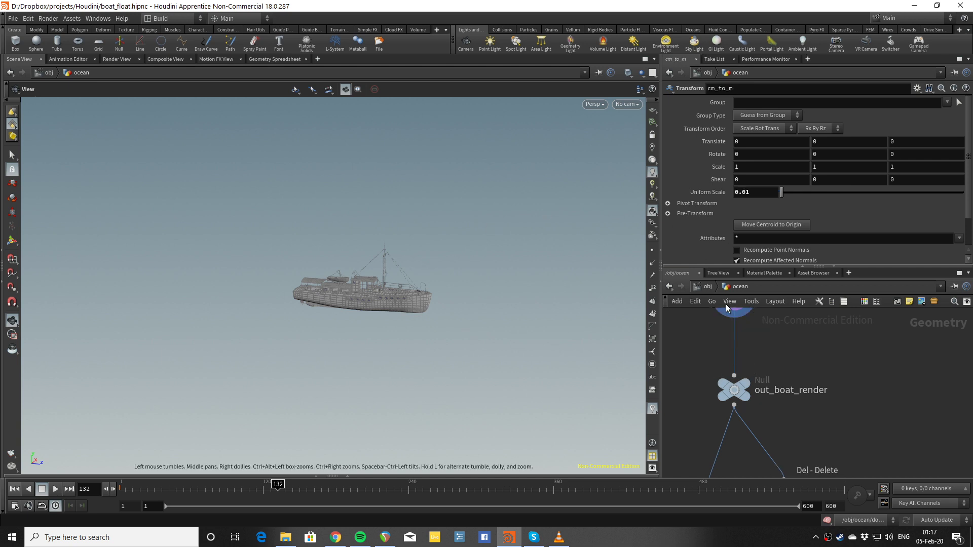
Display the out_boat_render null and inspect the boat model up close
{"action": "mouse_move", "coordinate": [799, 339]}
{"action": "middle_mouse_down"}
{"action": "mouse_move", "coordinate": [802, 403]}
{"action": "mouse_move", "coordinate": [795, 336]}
{"action": "middle_mouse_up"}
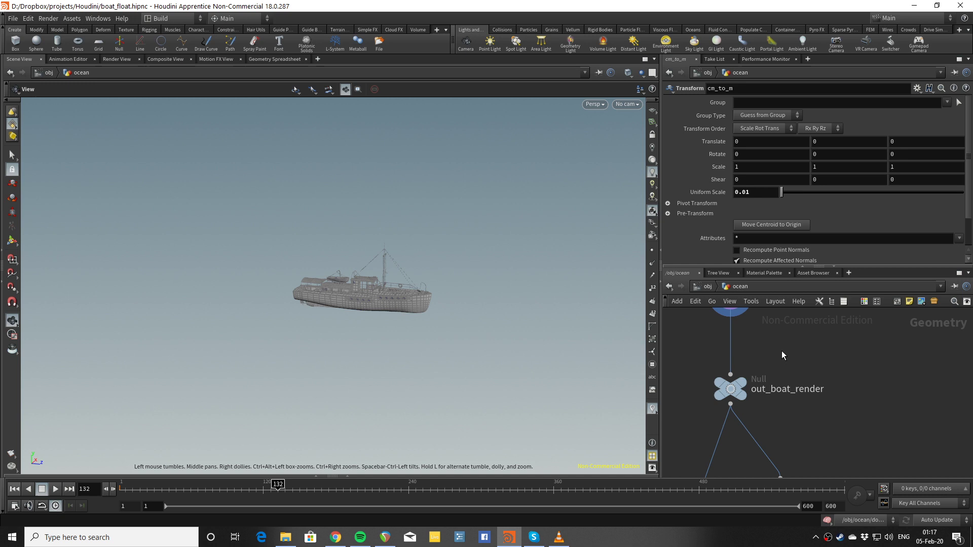
{"action": "scroll", "coordinate": [804, 363], "scroll_direction": "down", "scroll_amount": 3}
{"action": "middle_click_drag", "start_coordinate": [812, 378], "coordinate": [813, 329]}
{"action": "scroll", "coordinate": [795, 330], "scroll_direction": "up", "scroll_amount": 2}
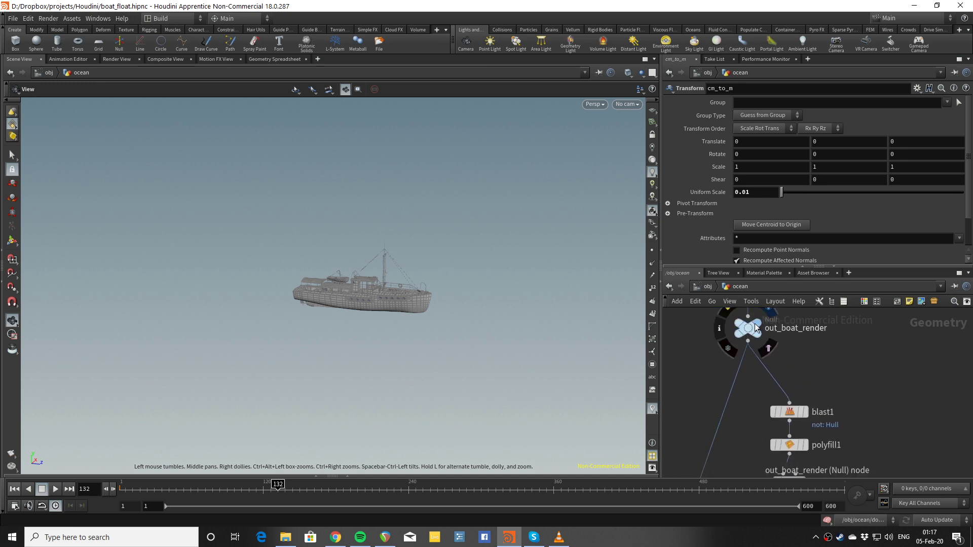
{"action": "left_click_drag", "start_coordinate": [431, 293], "coordinate": [324, 289]}
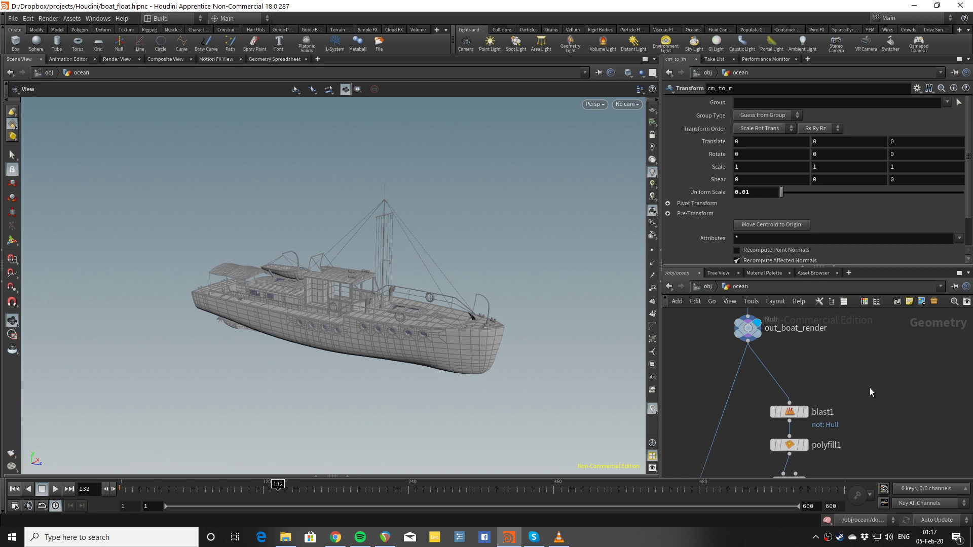
Display the blast1 node below out_boat_render and view the isolated hull from several angles
{"action": "scroll", "coordinate": [870, 388], "scroll_direction": "down", "scroll_amount": 2}
{"action": "middle_click_drag", "start_coordinate": [878, 395], "coordinate": [889, 336]}
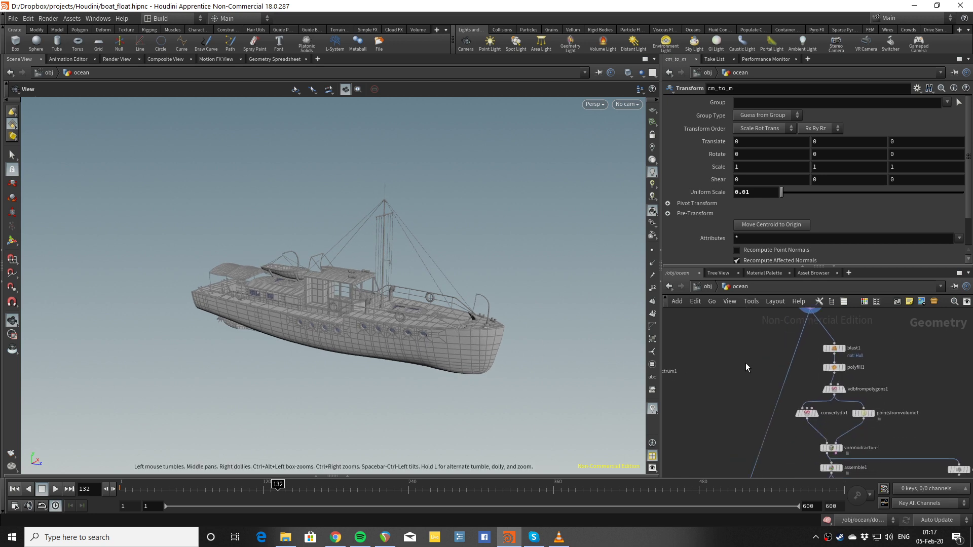
{"action": "scroll", "coordinate": [859, 345], "scroll_direction": "up", "scroll_amount": 3}
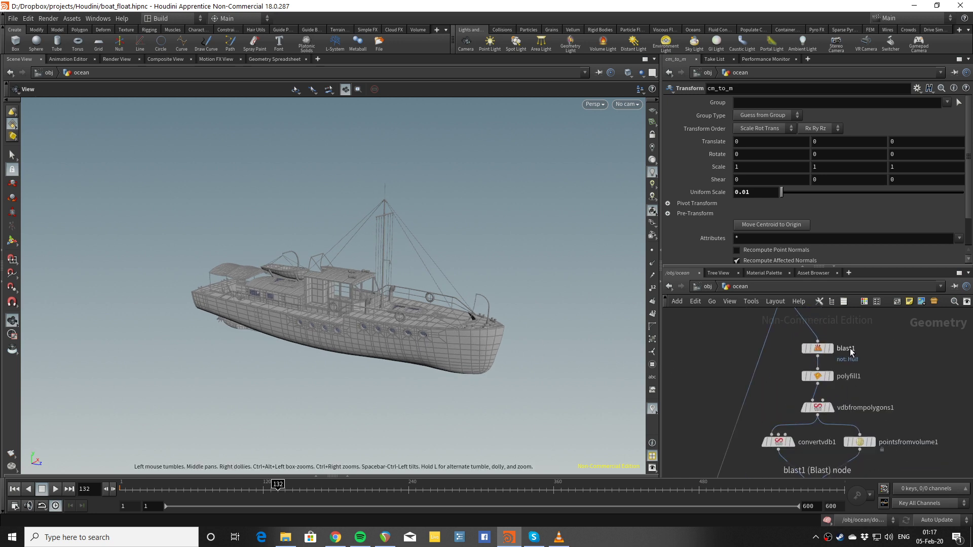
{"action": "left_click", "coordinate": [834, 350]}
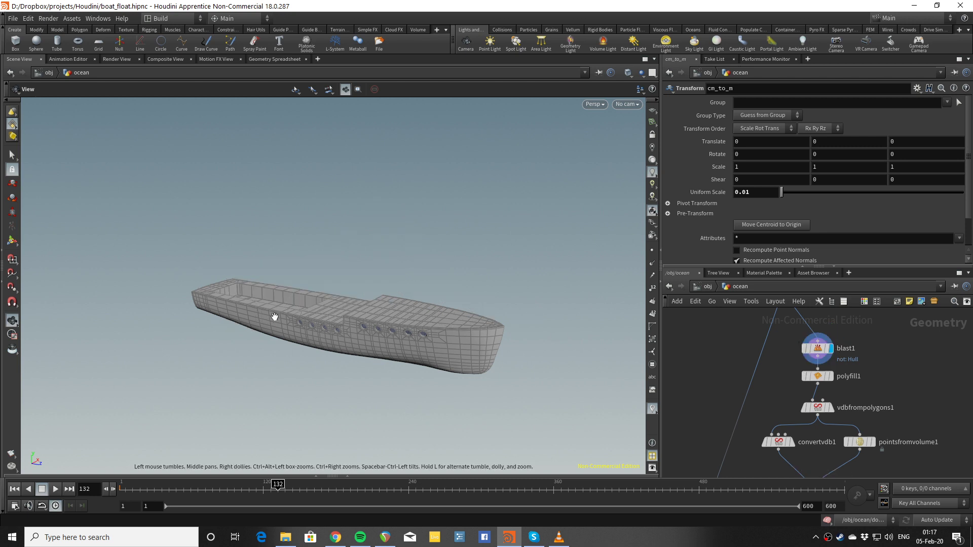
{"action": "mouse_move", "coordinate": [274, 317]}
{"action": "left_mouse_down"}
{"action": "mouse_move", "coordinate": [412, 315]}
{"action": "mouse_move", "coordinate": [406, 289]}
{"action": "mouse_move", "coordinate": [282, 326]}
{"action": "mouse_move", "coordinate": [299, 316]}
{"action": "mouse_move", "coordinate": [287, 312]}
{"action": "left_mouse_up"}
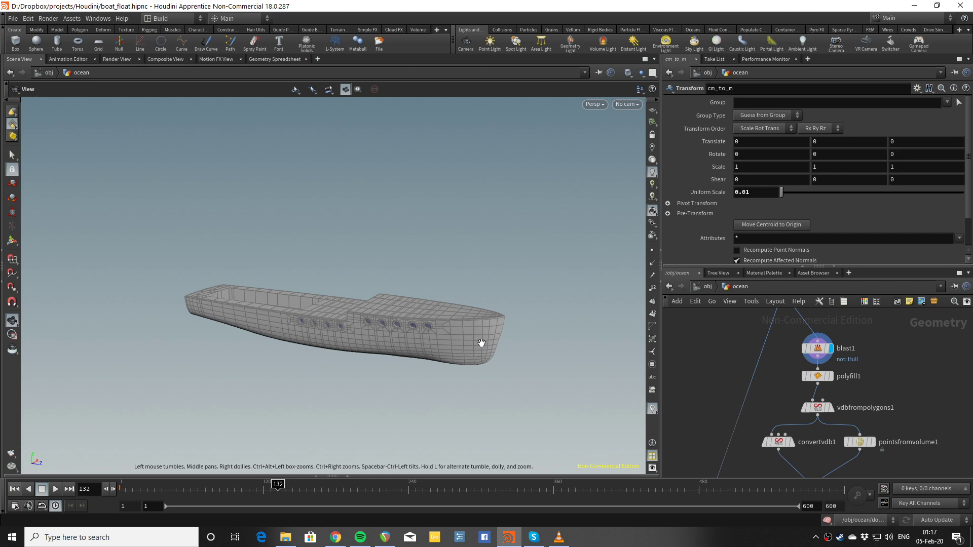
{"action": "scroll", "coordinate": [388, 289], "scroll_direction": "up", "scroll_amount": 3}
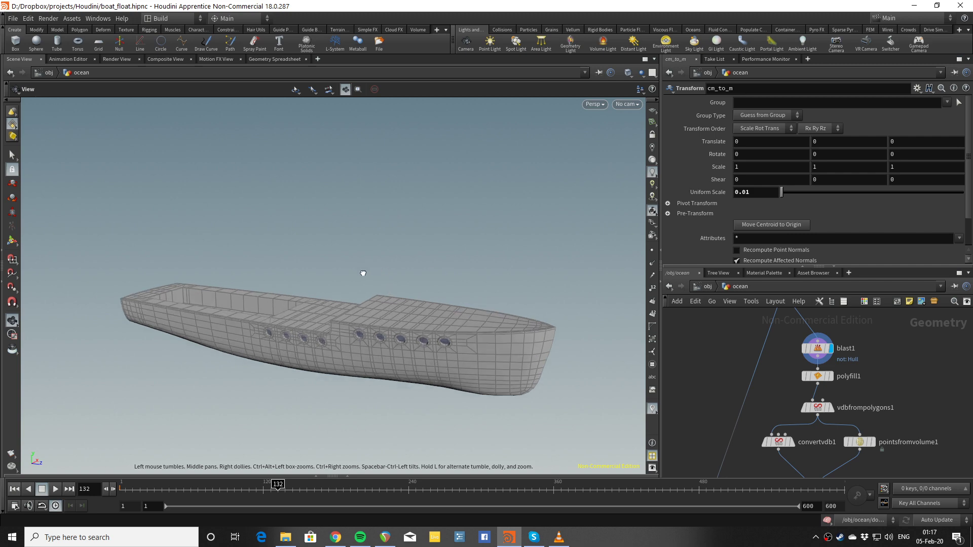
{"action": "left_click_drag", "start_coordinate": [363, 273], "coordinate": [404, 233]}
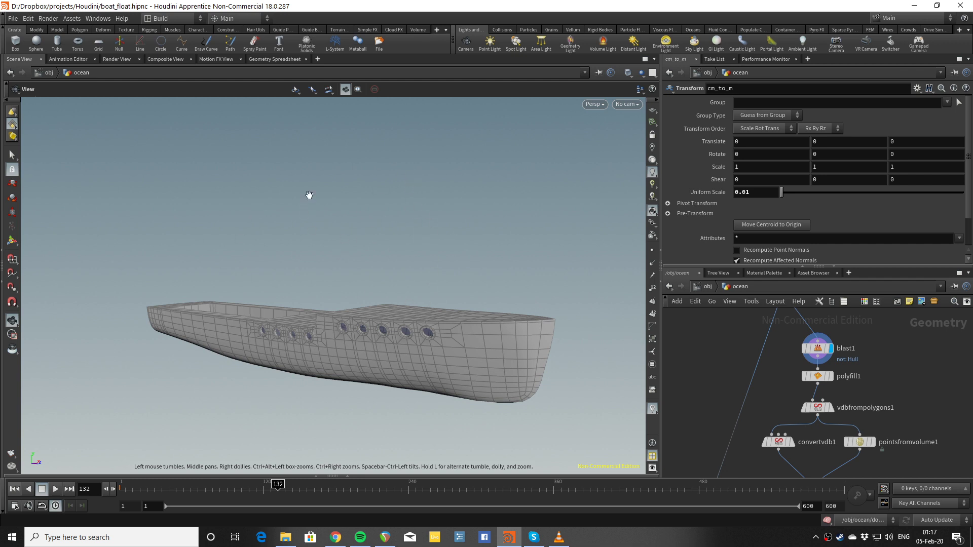
Examine the isolated hull's portholes up close, as well as its deck and stern
{"action": "scroll", "coordinate": [867, 405], "scroll_direction": "up", "scroll_amount": 4}
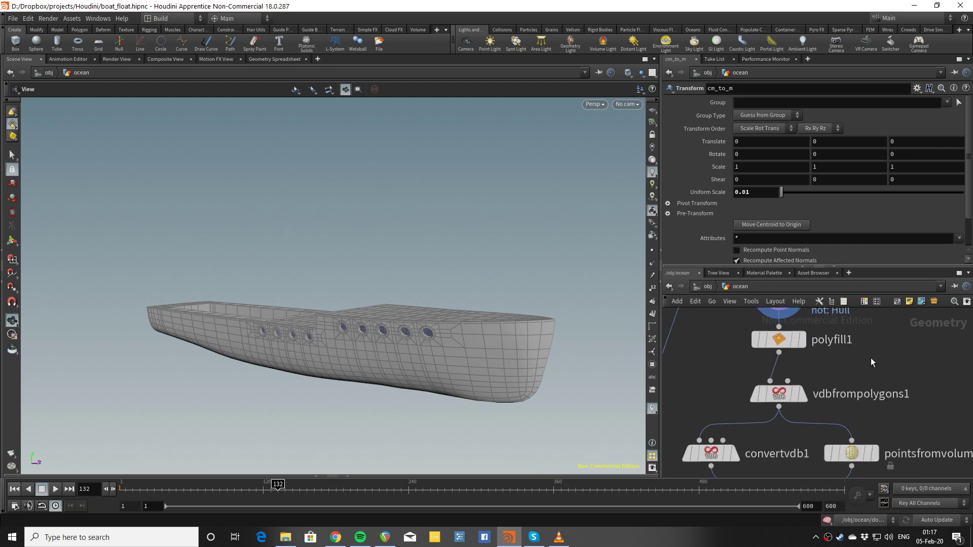
{"action": "scroll", "coordinate": [476, 361], "scroll_direction": "up", "scroll_amount": 8}
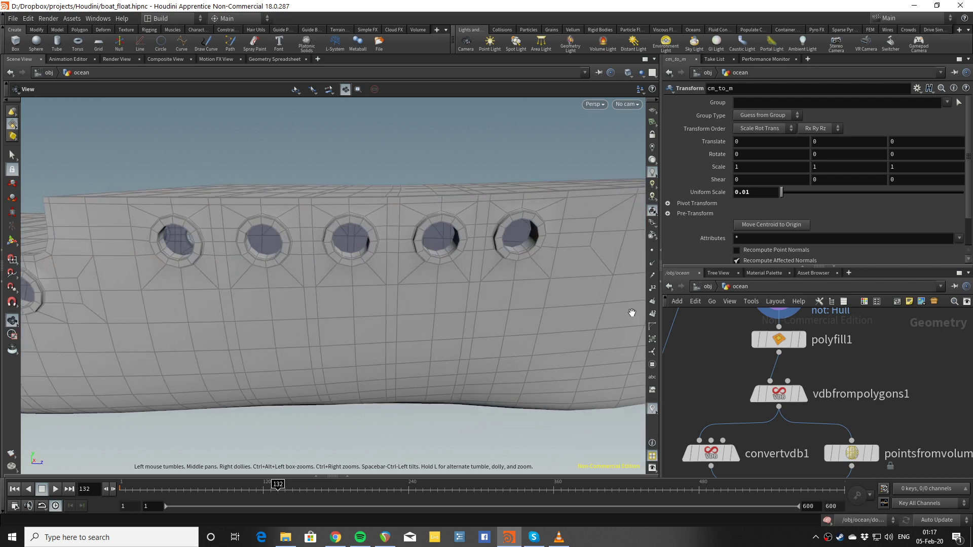
{"action": "scroll", "coordinate": [841, 360], "scroll_direction": "down", "scroll_amount": 4}
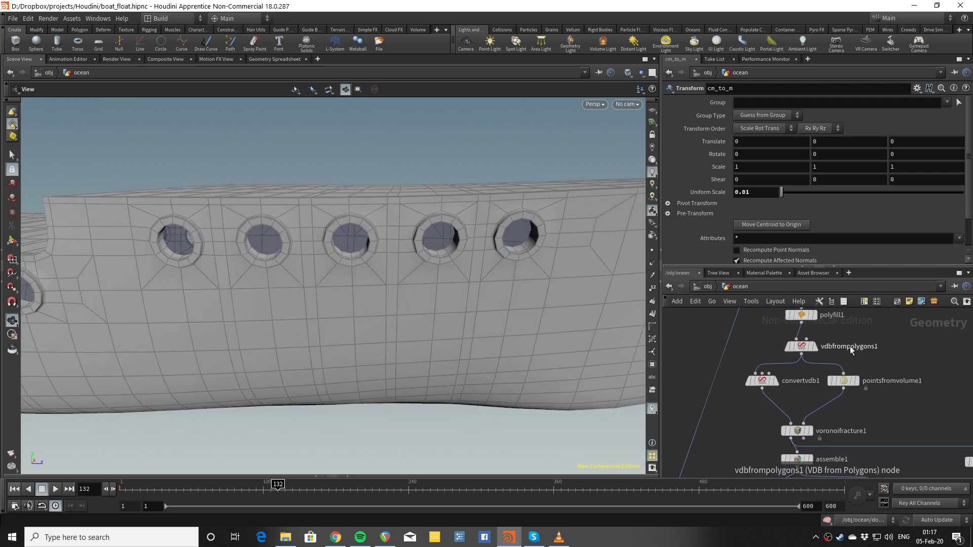
{"action": "scroll", "coordinate": [358, 273], "scroll_direction": "down", "scroll_amount": 6}
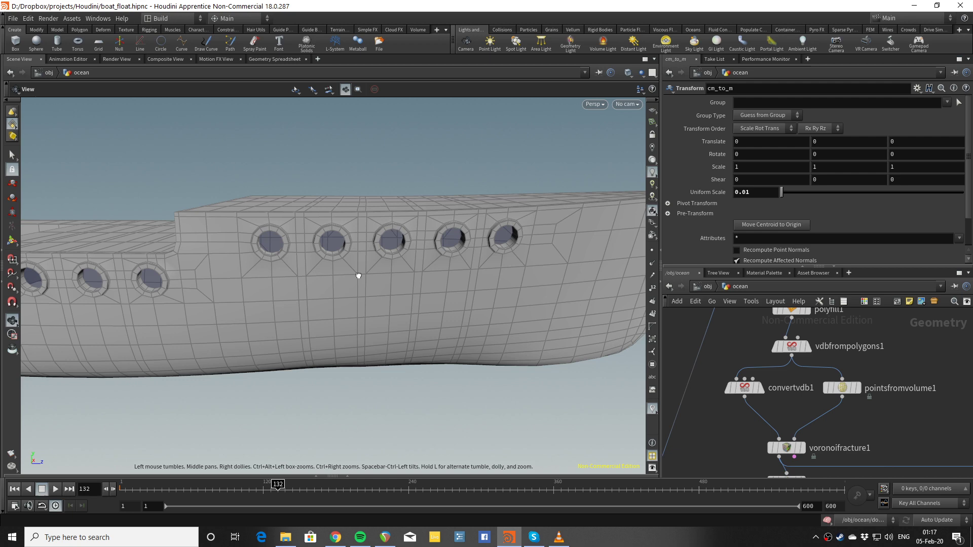
{"action": "left_click_drag", "start_coordinate": [358, 274], "coordinate": [354, 310]}
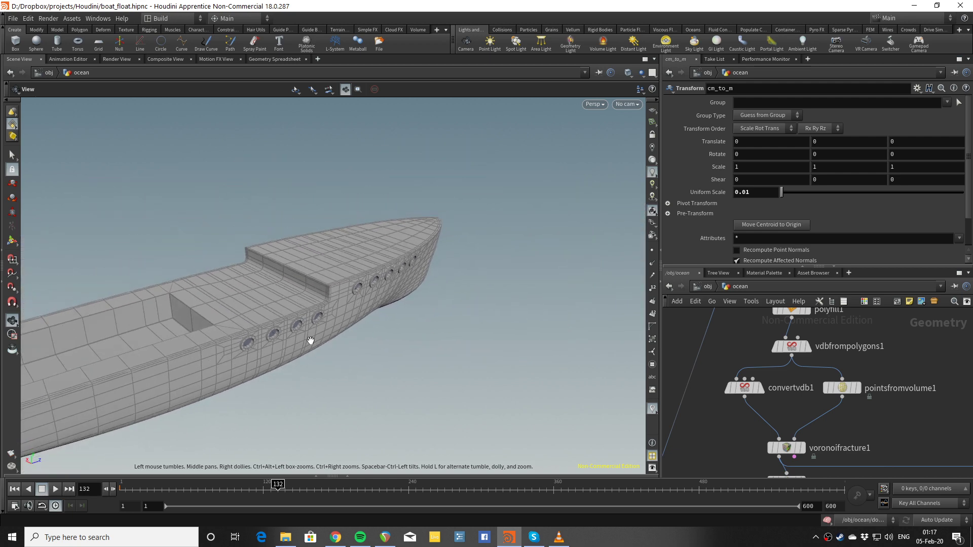
{"action": "middle_click_drag", "start_coordinate": [311, 341], "coordinate": [400, 301]}
{"action": "right_click_drag", "start_coordinate": [421, 221], "coordinate": [433, 304]}
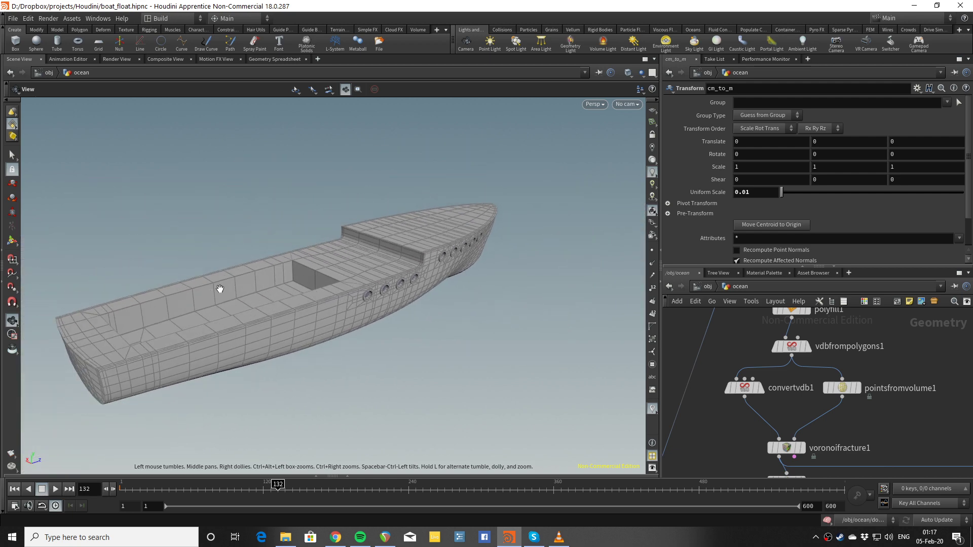
{"action": "left_click_drag", "start_coordinate": [295, 313], "coordinate": [517, 330]}
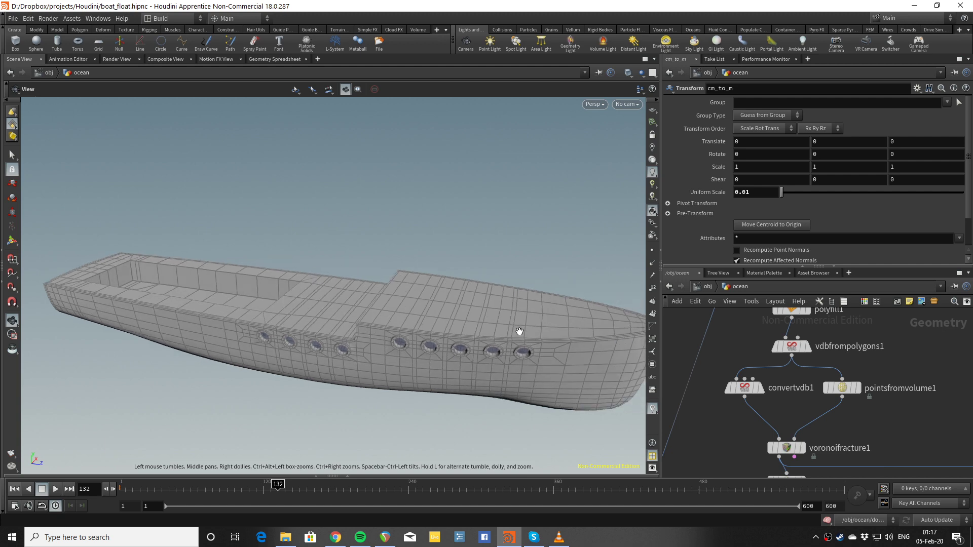
Display the polyfill1 node and inspect the hull's porthole openings
{"action": "left_click", "coordinate": [809, 312]}
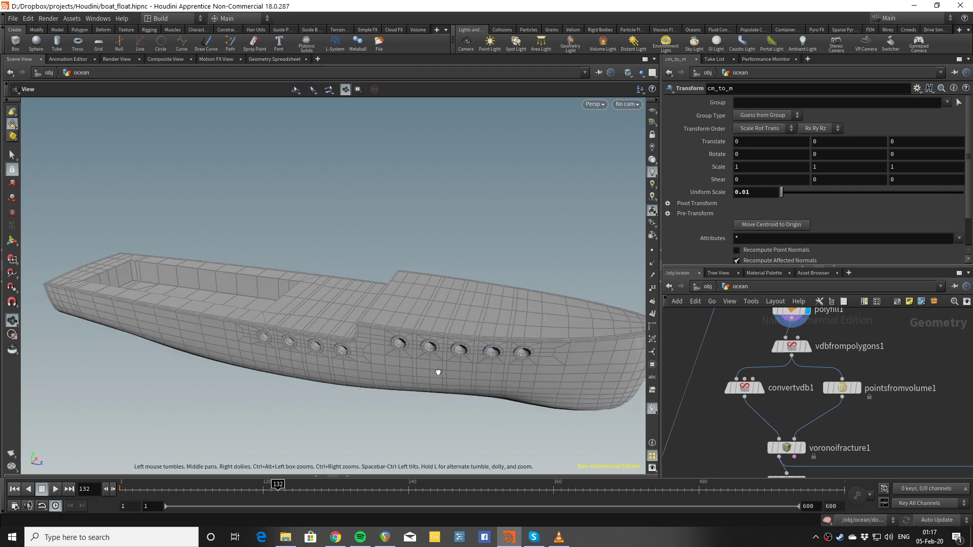
{"action": "left_click_drag", "start_coordinate": [436, 371], "coordinate": [473, 342]}
{"action": "scroll", "coordinate": [464, 345], "scroll_direction": "up", "scroll_amount": 4}
{"action": "left_click_drag", "start_coordinate": [412, 347], "coordinate": [406, 327]}
Display the vdbfrompolygons1 node and inspect the hull's VDB volume from the stern and side
{"action": "left_click", "coordinate": [807, 347]}
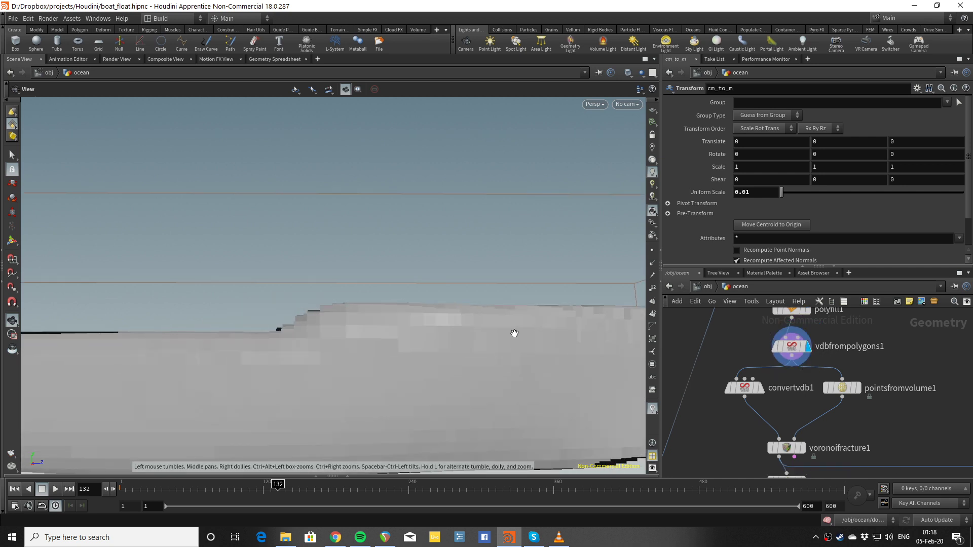
{"action": "scroll", "coordinate": [496, 374], "scroll_direction": "down", "scroll_amount": 4}
{"action": "left_click_drag", "start_coordinate": [478, 350], "coordinate": [533, 388]}
{"action": "middle_click_drag", "start_coordinate": [472, 379], "coordinate": [466, 332]}
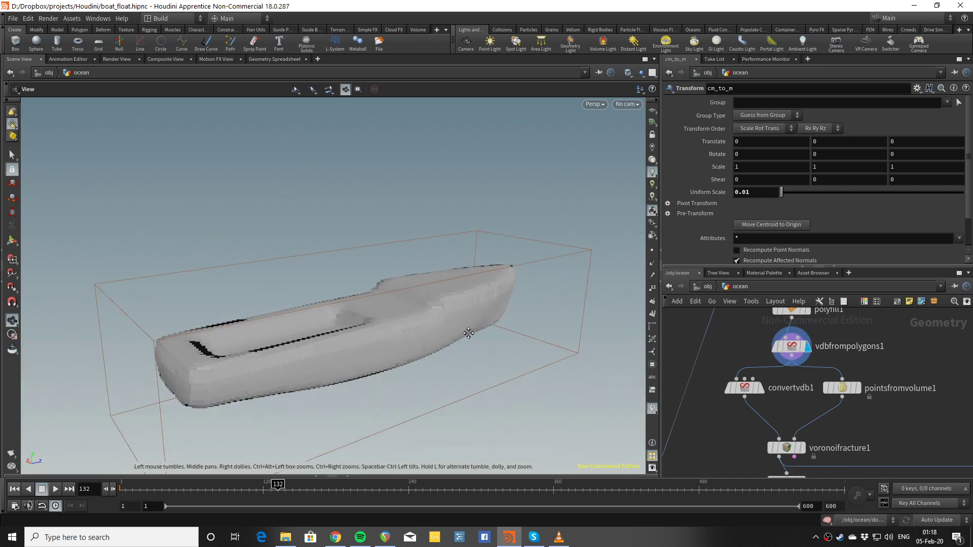
{"action": "left_click_drag", "start_coordinate": [466, 333], "coordinate": [431, 307]}
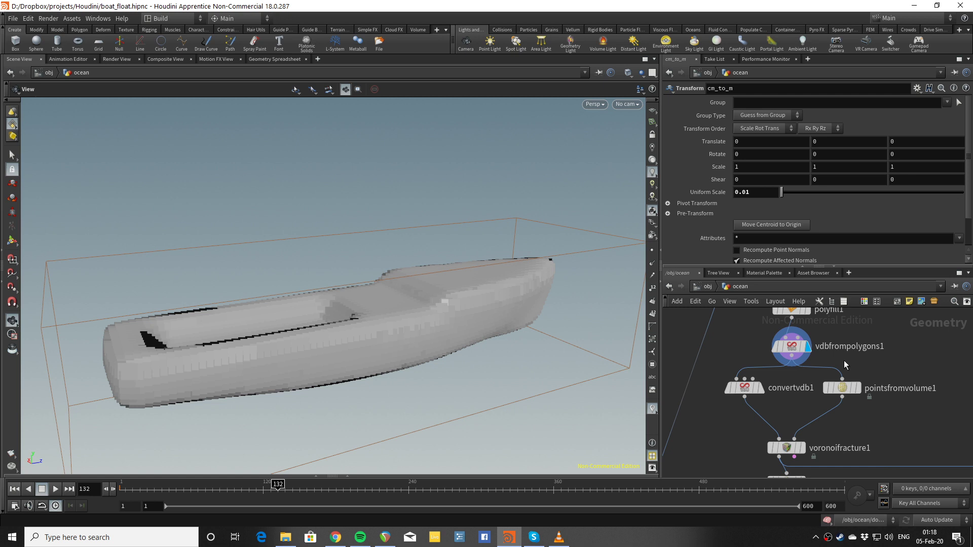
Display the pointsfromvolume1, convertvdb1 and voronoifracture1 nodes in turn
{"action": "middle_click_drag", "start_coordinate": [871, 362], "coordinate": [867, 353]}
{"action": "middle_click_drag", "start_coordinate": [768, 381], "coordinate": [765, 338]}
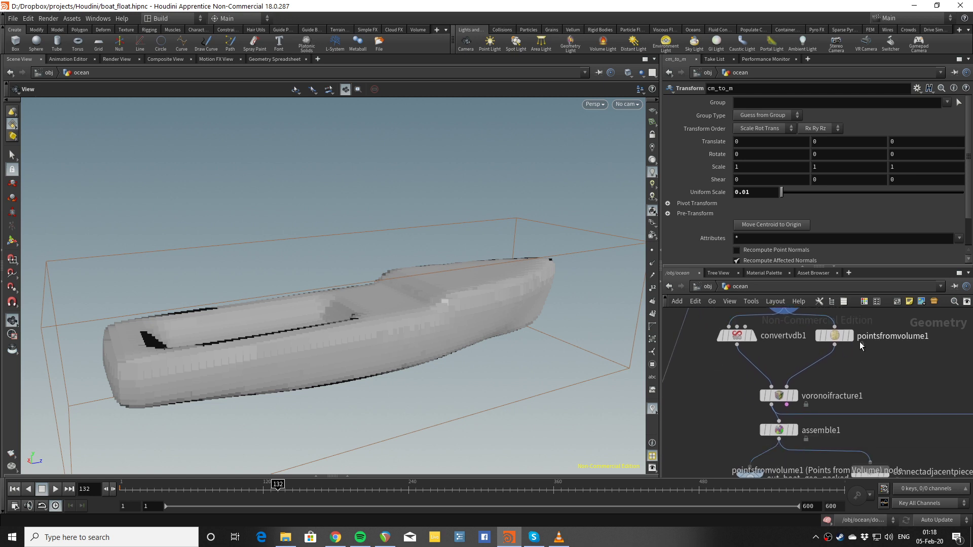
{"action": "left_click", "coordinate": [850, 336]}
{"action": "left_click_drag", "start_coordinate": [482, 322], "coordinate": [455, 332]}
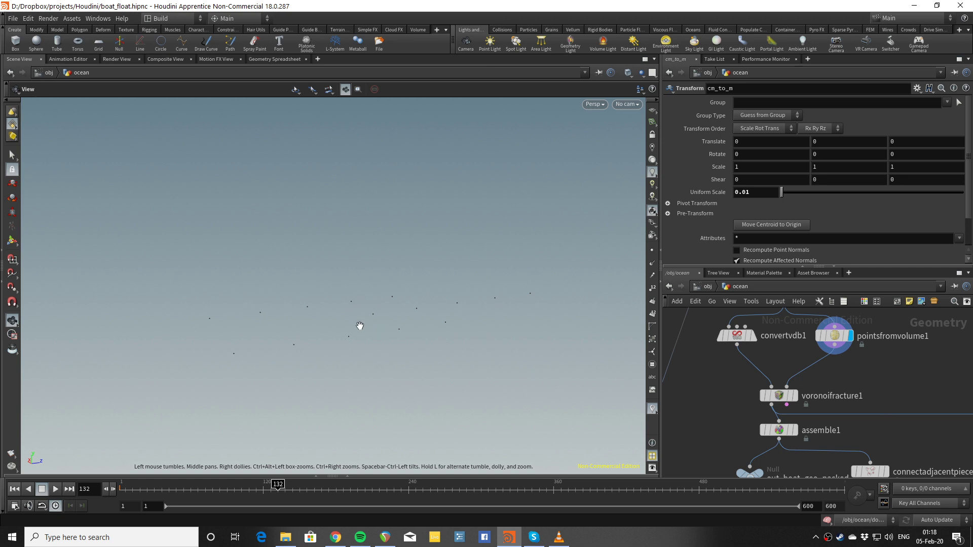
{"action": "left_click", "coordinate": [753, 336]}
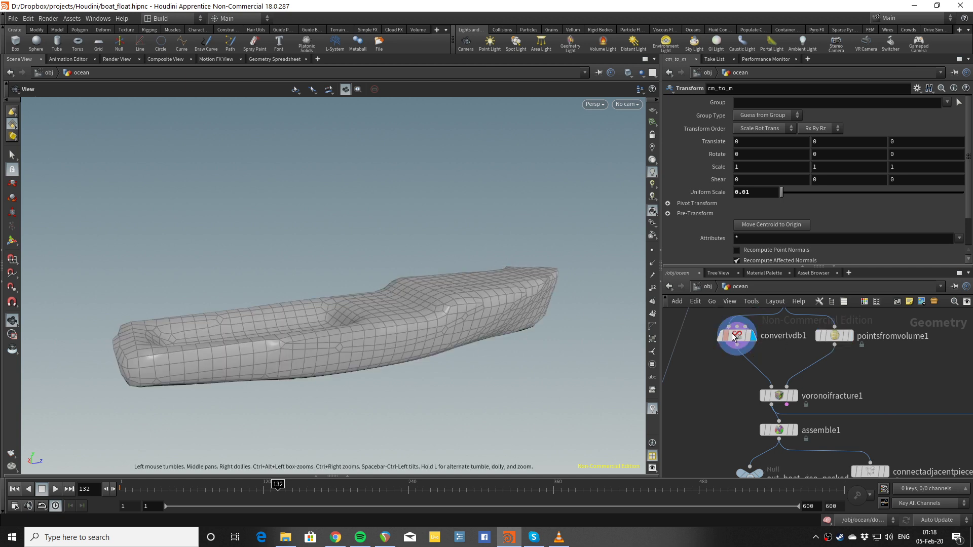
{"action": "left_click", "coordinate": [799, 396]}
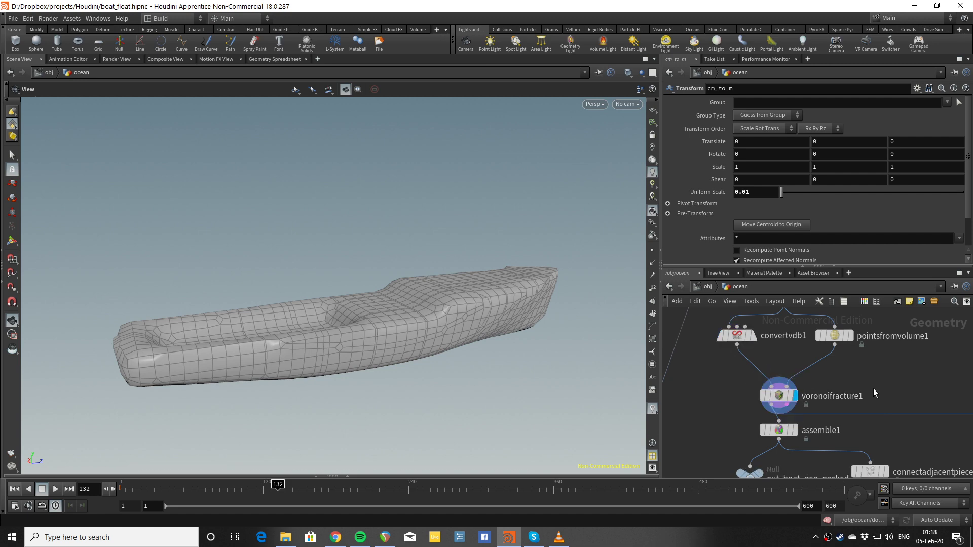
Display the explodedview1 node and inspect the separated hull pieces from several angles
{"action": "middle_click_drag", "start_coordinate": [874, 388], "coordinate": [870, 363]}
{"action": "left_click", "coordinate": [909, 389]}
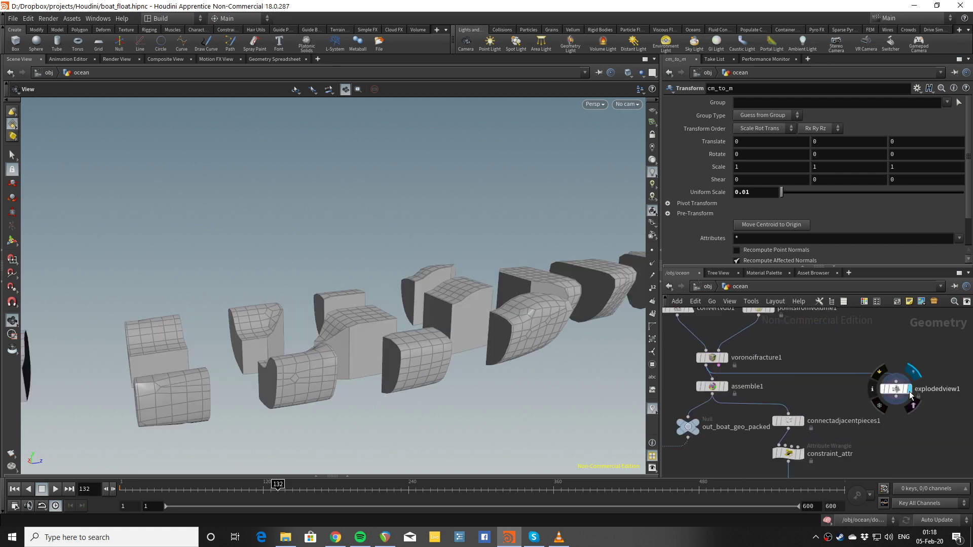
{"action": "scroll", "coordinate": [502, 336], "scroll_direction": "down", "scroll_amount": 5}
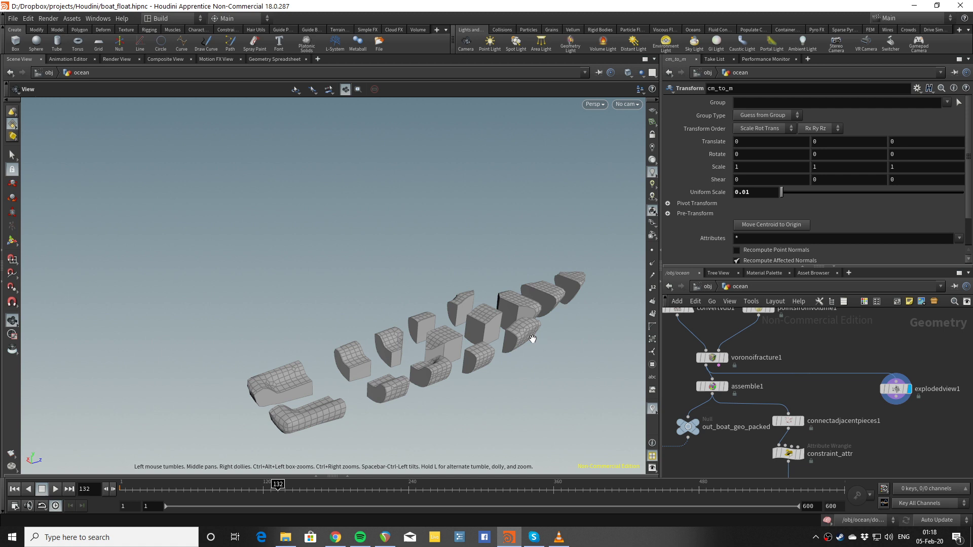
{"action": "left_click_drag", "start_coordinate": [532, 339], "coordinate": [413, 315]}
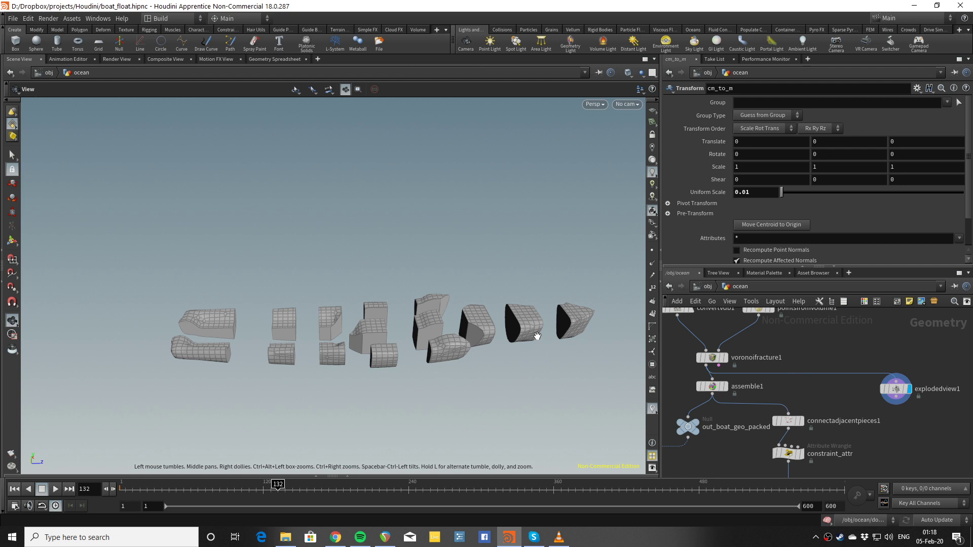
{"action": "left_click_drag", "start_coordinate": [445, 361], "coordinate": [302, 343]}
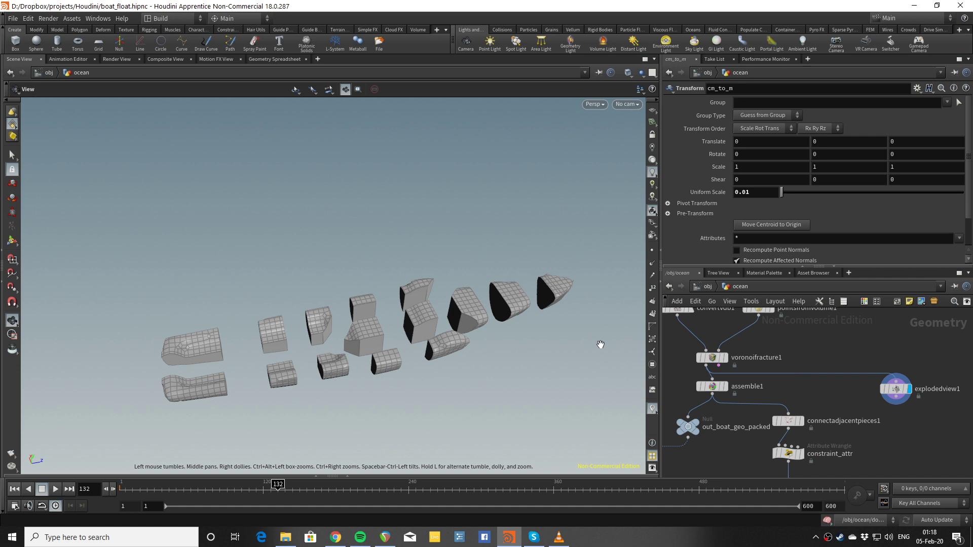
Look over the nodes down to dopnet1 and display the assemble1 node
{"action": "scroll", "coordinate": [758, 409], "scroll_direction": "down", "scroll_amount": 3}
{"action": "middle_click_drag", "start_coordinate": [758, 409], "coordinate": [779, 355]}
{"action": "scroll", "coordinate": [780, 400], "scroll_direction": "up", "scroll_amount": 3}
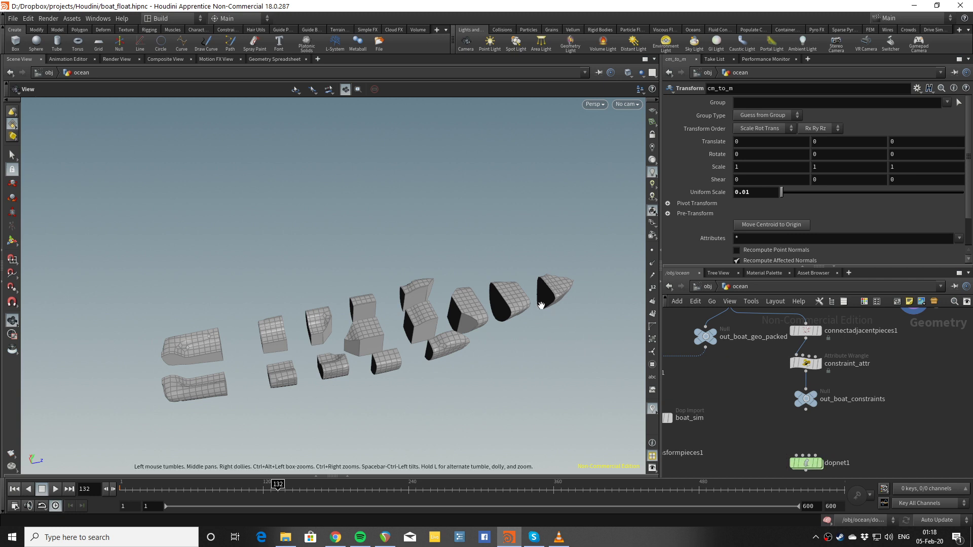
{"action": "left_click_drag", "start_coordinate": [526, 325], "coordinate": [506, 307]}
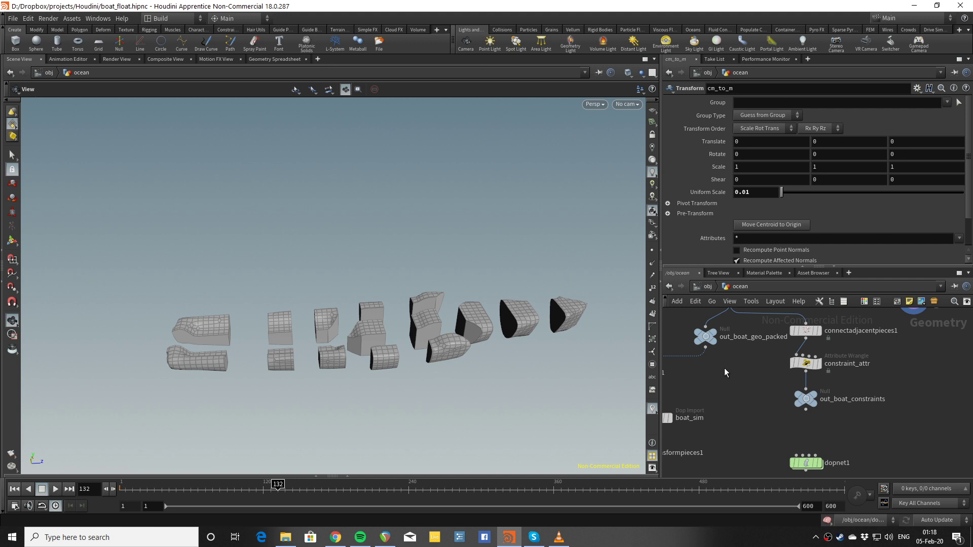
{"action": "middle_click_drag", "start_coordinate": [771, 353], "coordinate": [785, 406]}
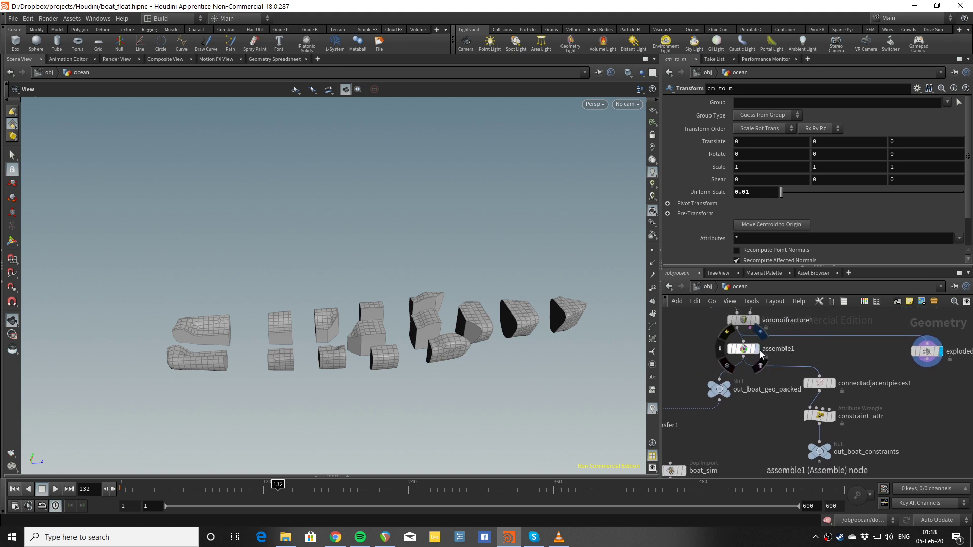
{"action": "scroll", "coordinate": [778, 397], "scroll_direction": "up", "scroll_amount": 3}
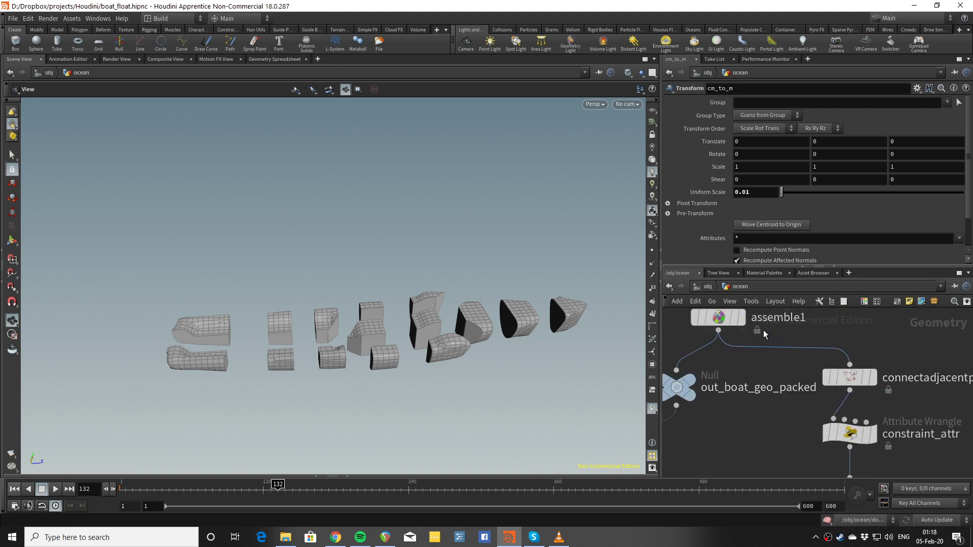
{"action": "left_click", "coordinate": [741, 318]}
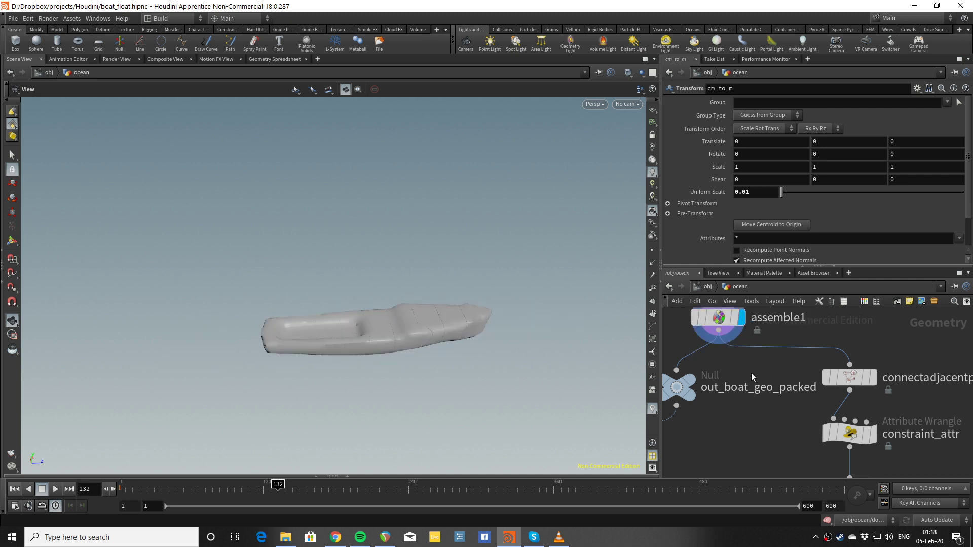
Display the out_boat_geo_packed null and inspect the packed hull in wireframe, returning to shaded display
{"action": "scroll", "coordinate": [793, 353], "scroll_direction": "down", "scroll_amount": 1}
{"action": "left_click", "coordinate": [724, 341]}
{"action": "right_click_drag", "start_coordinate": [389, 333], "coordinate": [395, 349]}
{"action": "left_click_drag", "start_coordinate": [395, 349], "coordinate": [382, 331]}
{"action": "key", "text": "w"}
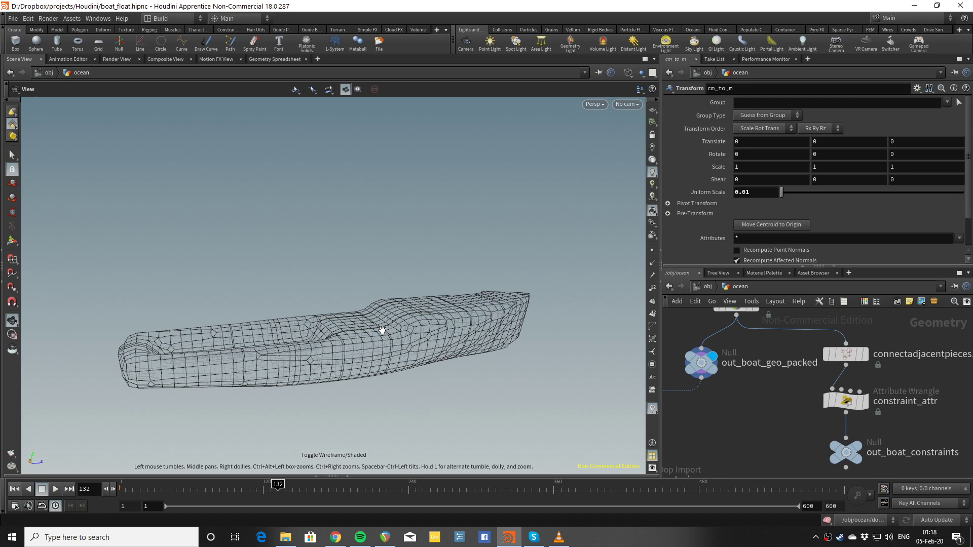
{"action": "mouse_move", "coordinate": [450, 325]}
{"action": "left_mouse_down"}
{"action": "mouse_move", "coordinate": [376, 315]}
{"action": "mouse_move", "coordinate": [421, 330]}
{"action": "left_mouse_up"}
{"action": "key", "text": "w"}
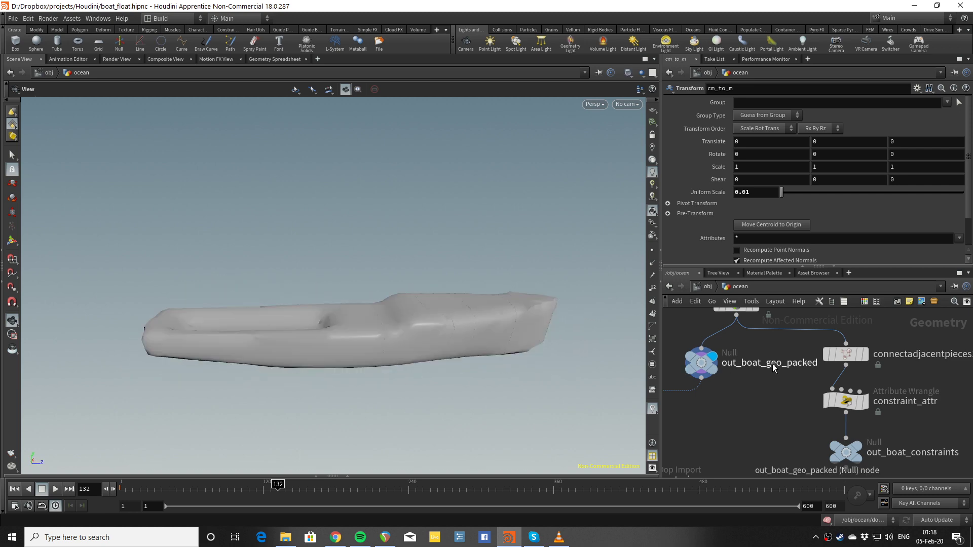
Display the connectadjacentpieces1 node and inspect the connections inside the hull up close in wireframe
{"action": "middle_click_drag", "start_coordinate": [838, 355], "coordinate": [780, 359]}
{"action": "left_click", "coordinate": [806, 359]}
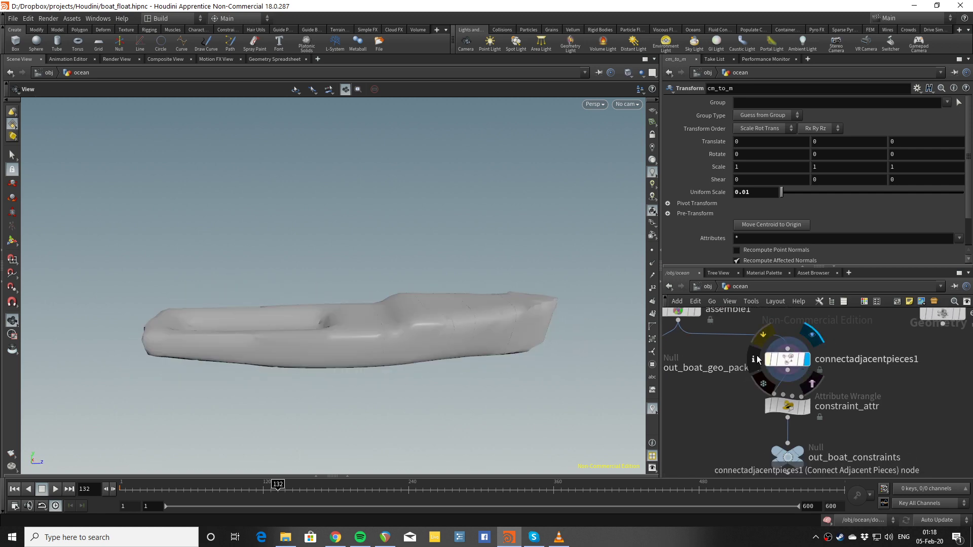
{"action": "key", "text": "w"}
{"action": "scroll", "coordinate": [439, 321], "scroll_direction": "up", "scroll_amount": 10}
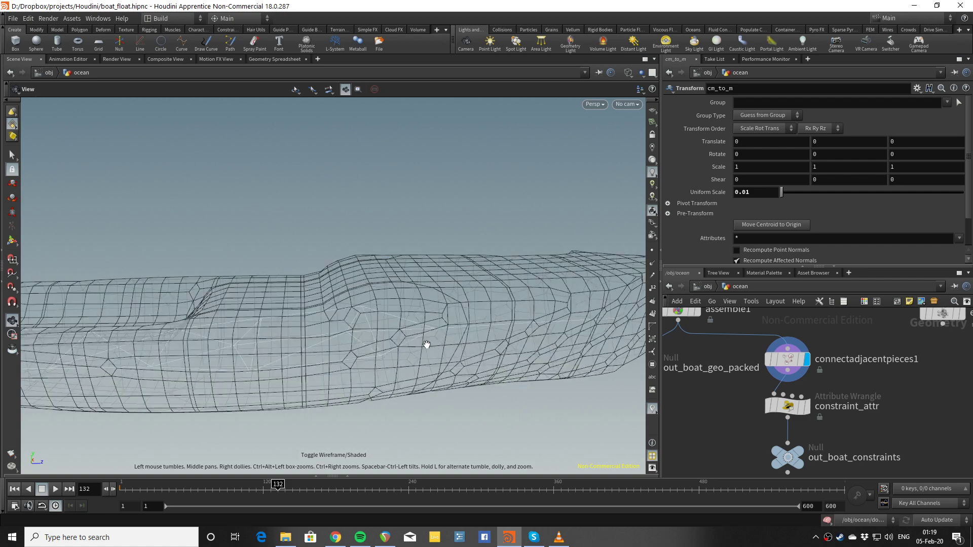
{"action": "left_click_drag", "start_coordinate": [419, 315], "coordinate": [376, 366]}
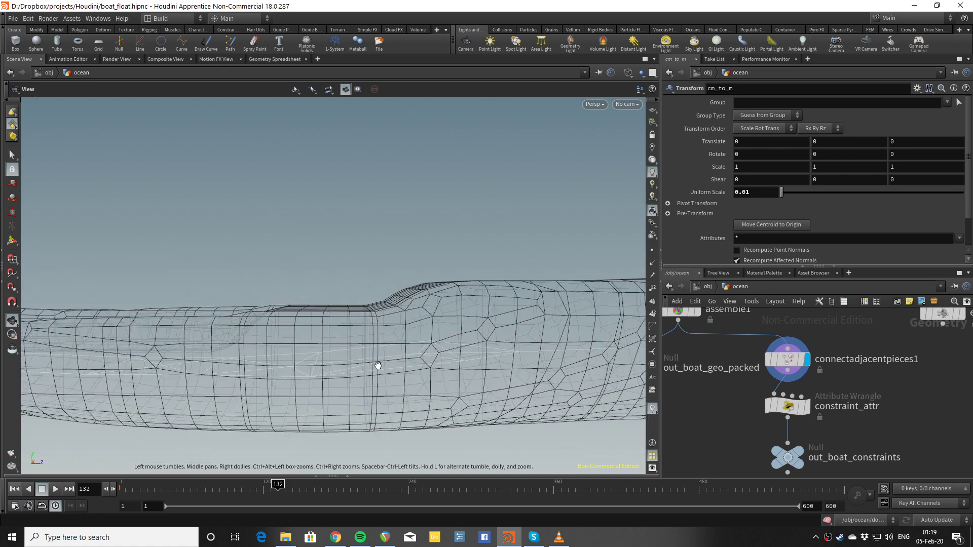
Select connectadjacentpieces1 to review its adjacent-points settings and inspect the hull's connection lines in wireframe from several angles
{"action": "scroll", "coordinate": [375, 367], "scroll_direction": "down", "scroll_amount": 2}
{"action": "left_click", "coordinate": [787, 359]}
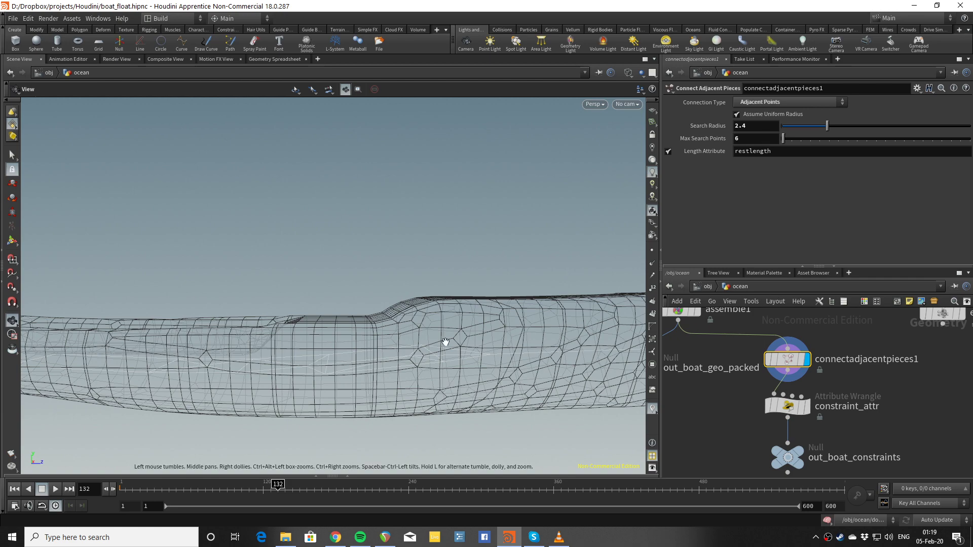
{"action": "left_click_drag", "start_coordinate": [347, 391], "coordinate": [376, 374]}
{"action": "left_click_drag", "start_coordinate": [325, 340], "coordinate": [278, 334]}
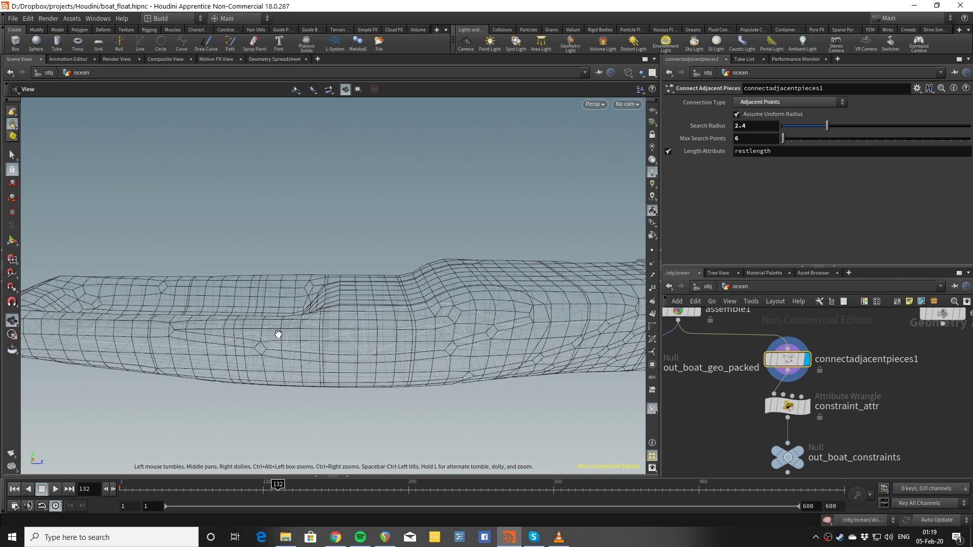
{"action": "left_click_drag", "start_coordinate": [367, 335], "coordinate": [262, 345]}
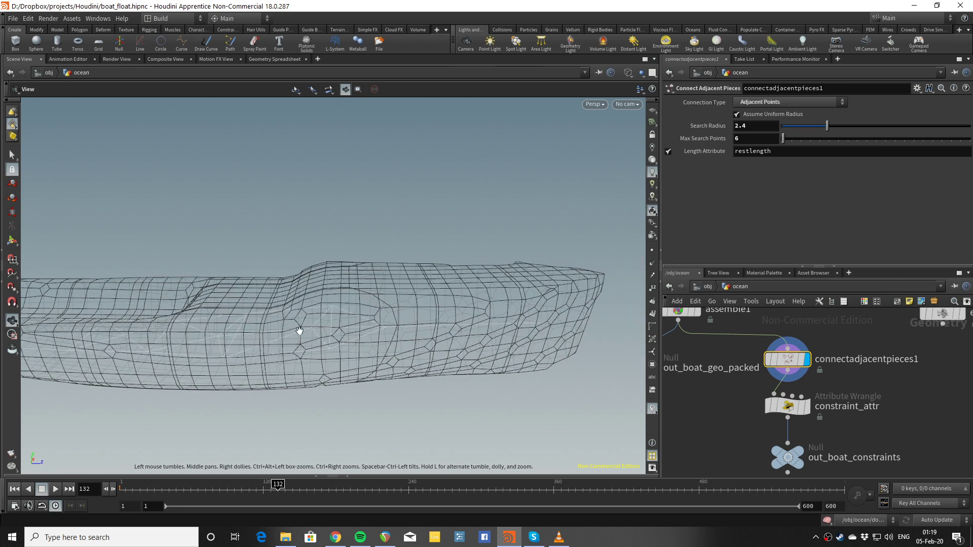
{"action": "middle_click_drag", "start_coordinate": [744, 332], "coordinate": [778, 352]}
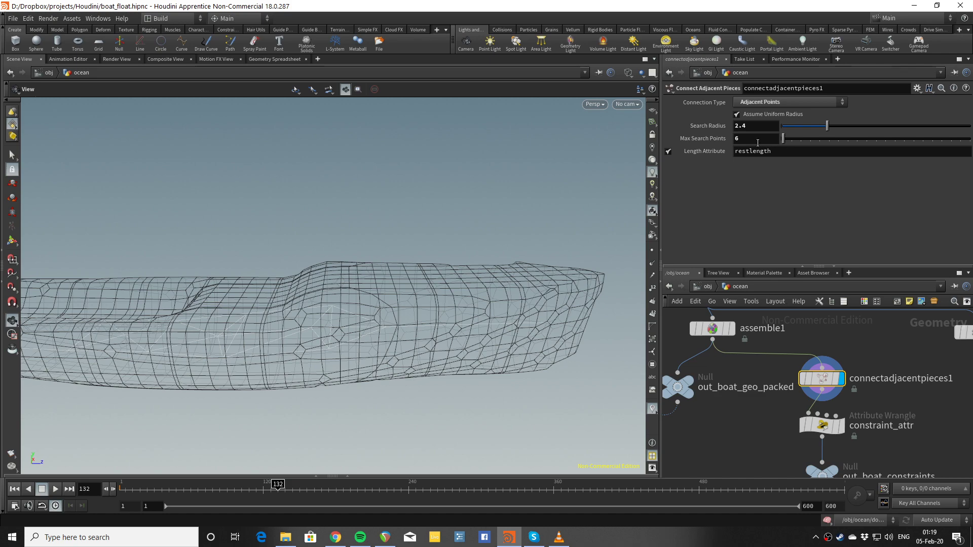
{"action": "left_click_drag", "start_coordinate": [339, 304], "coordinate": [409, 339]}
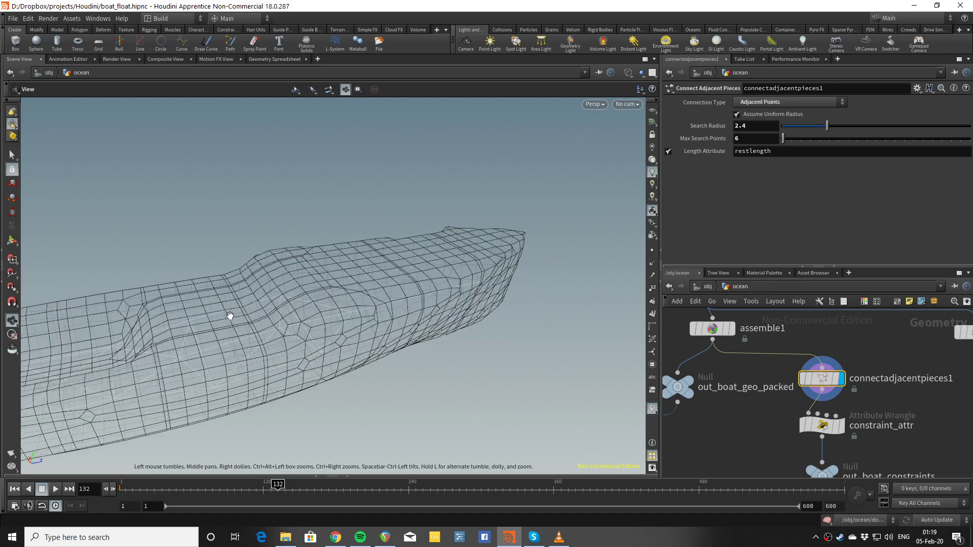
{"action": "right_click_drag", "start_coordinate": [230, 315], "coordinate": [426, 274]}
{"action": "mouse_move", "coordinate": [341, 301]}
{"action": "left_mouse_down"}
{"action": "mouse_move", "coordinate": [391, 323]}
{"action": "mouse_move", "coordinate": [391, 248]}
{"action": "mouse_move", "coordinate": [321, 284]}
{"action": "mouse_move", "coordinate": [334, 313]}
{"action": "mouse_move", "coordinate": [321, 284]}
{"action": "mouse_move", "coordinate": [335, 290]}
{"action": "left_mouse_up"}
{"action": "scroll", "coordinate": [756, 374], "scroll_direction": "down", "scroll_amount": 1}
Select the constraint_attr wrangle and read the VEX code that sets the constraint name and type
{"action": "middle_click_drag", "start_coordinate": [887, 422], "coordinate": [882, 373]}
{"action": "scroll", "coordinate": [878, 372], "scroll_direction": "up", "scroll_amount": 3}
{"action": "left_click", "coordinate": [772, 369]}
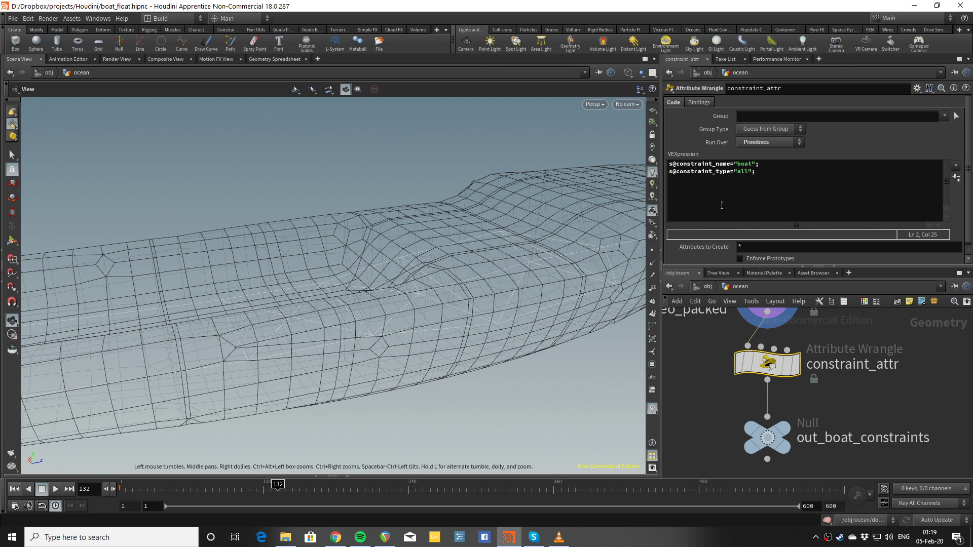
{"action": "middle_click_drag", "start_coordinate": [725, 340], "coordinate": [771, 380]}
{"action": "mouse_move", "coordinate": [823, 409]}
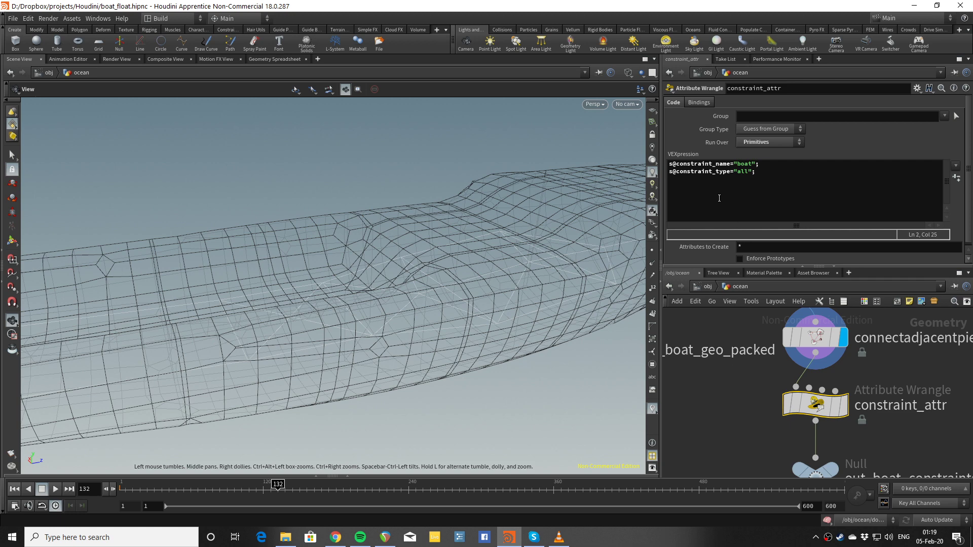
Look over the out_boat_geo_packed and out_boat_constraints branches below assemble1, down to dopnet1
{"action": "scroll", "coordinate": [733, 371], "scroll_direction": "down", "scroll_amount": 5}
{"action": "middle_click_drag", "start_coordinate": [734, 372], "coordinate": [834, 384]}
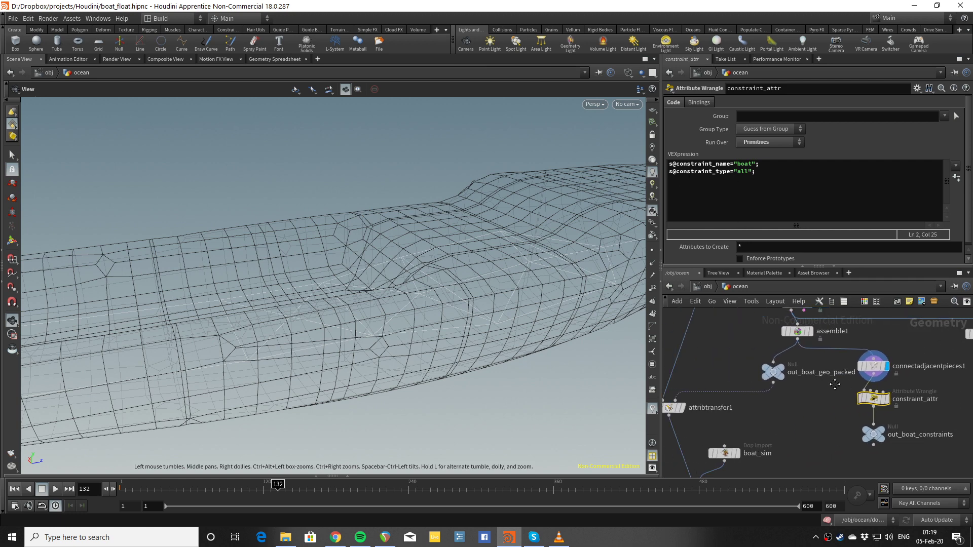
{"action": "scroll", "coordinate": [798, 398], "scroll_direction": "up", "scroll_amount": 4}
{"action": "middle_click_drag", "start_coordinate": [756, 412], "coordinate": [768, 433]}
{"action": "middle_click_drag", "start_coordinate": [822, 367], "coordinate": [788, 393]}
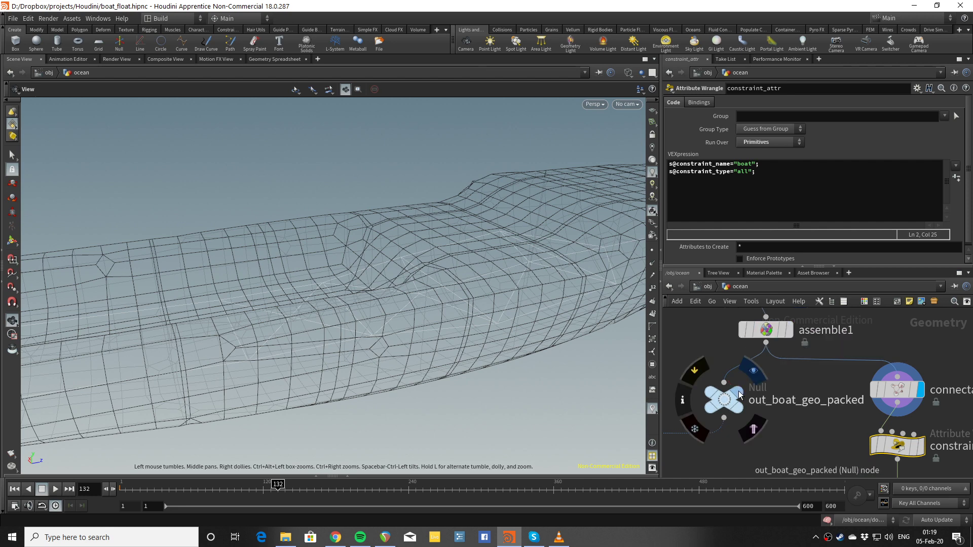
{"action": "scroll", "coordinate": [768, 368], "scroll_direction": "down", "scroll_amount": 2}
{"action": "middle_click_drag", "start_coordinate": [787, 348], "coordinate": [755, 353]}
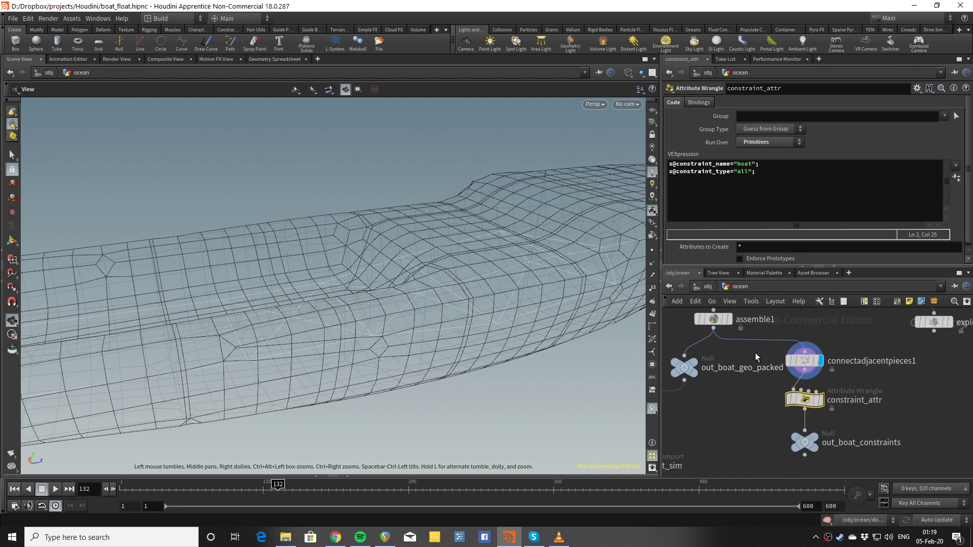
{"action": "scroll", "coordinate": [758, 352], "scroll_direction": "up", "scroll_amount": 2}
{"action": "middle_click_drag", "start_coordinate": [773, 417], "coordinate": [760, 383]}
{"action": "scroll", "coordinate": [859, 446], "scroll_direction": "down", "scroll_amount": 2}
{"action": "middle_click_drag", "start_coordinate": [851, 444], "coordinate": [819, 357]}
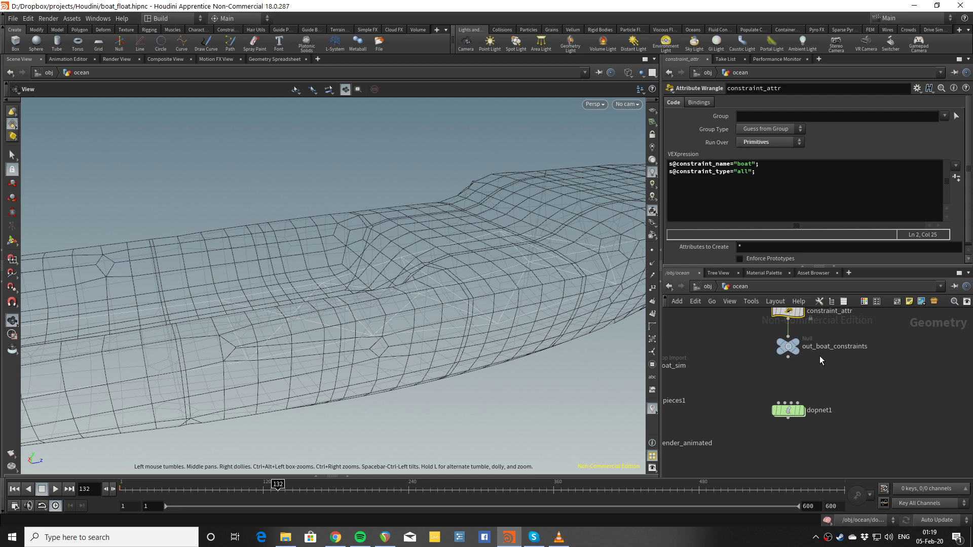
Enter the dopnet1 network, interrupt its cooking and reset the timeline to frame 1
{"action": "double_click", "coordinate": [793, 411]}
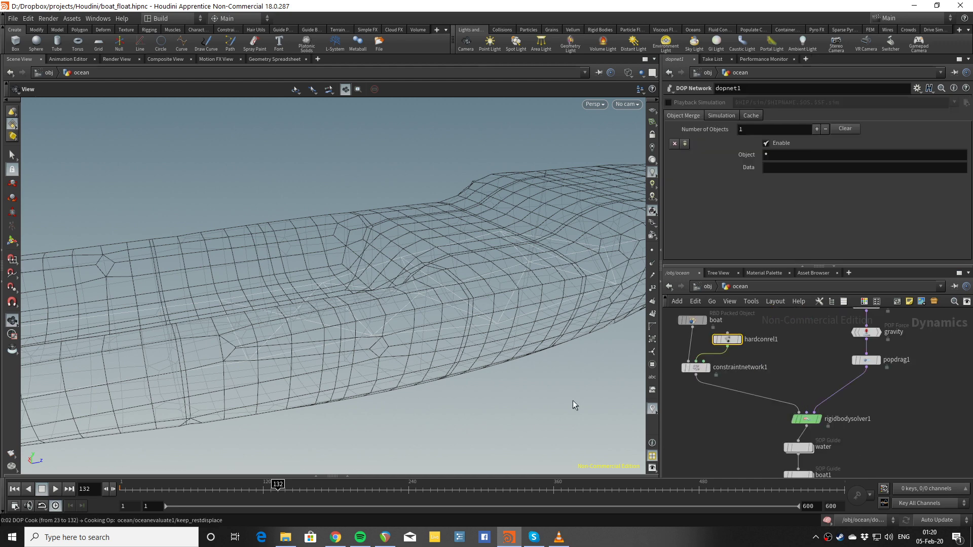
{"action": "key", "text": "Escape"}
{"action": "key", "text": "ctrl+Up"}
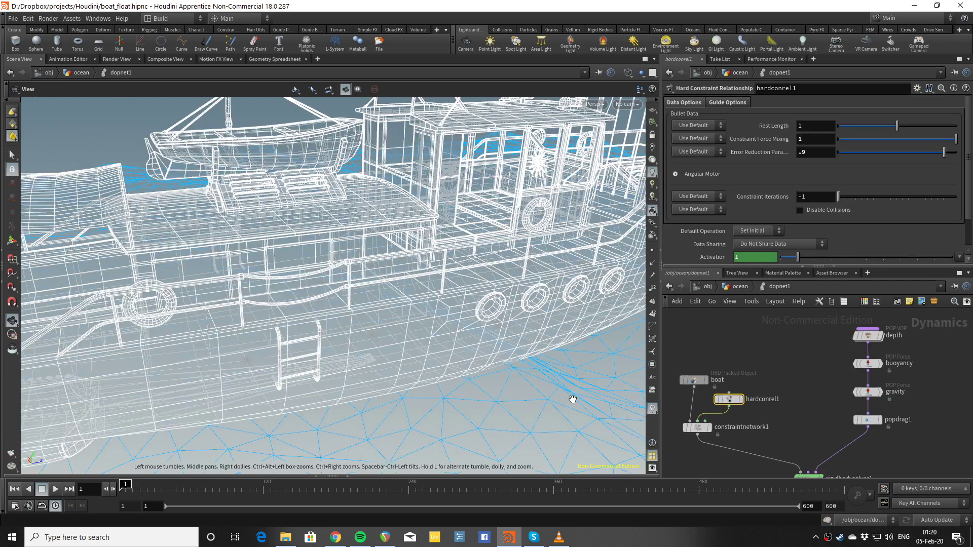
Frame the boat and ocean in the viewport, switch to shaded display and view them from a lower angle
{"action": "key", "text": "f"}
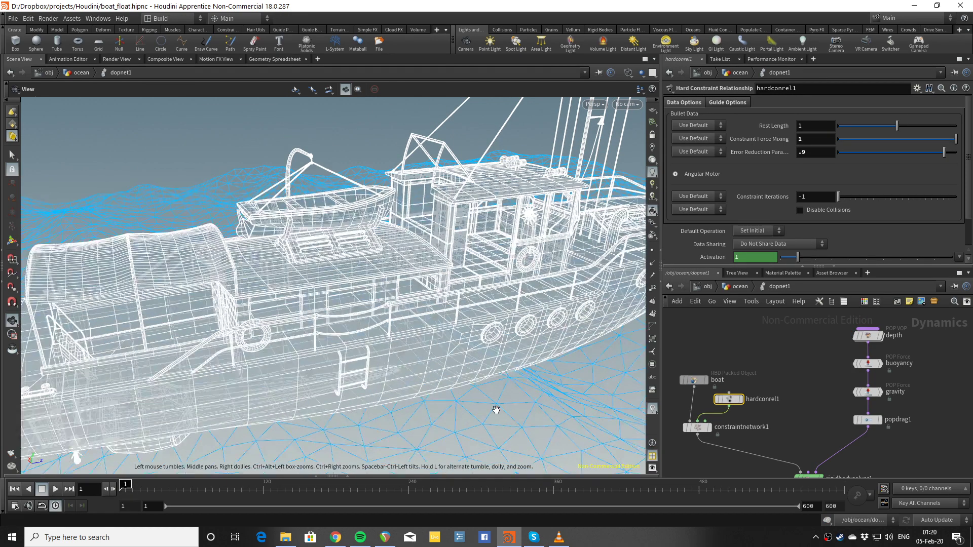
{"action": "key", "text": "w"}
{"action": "scroll", "coordinate": [406, 386], "scroll_direction": "up", "scroll_amount": 5}
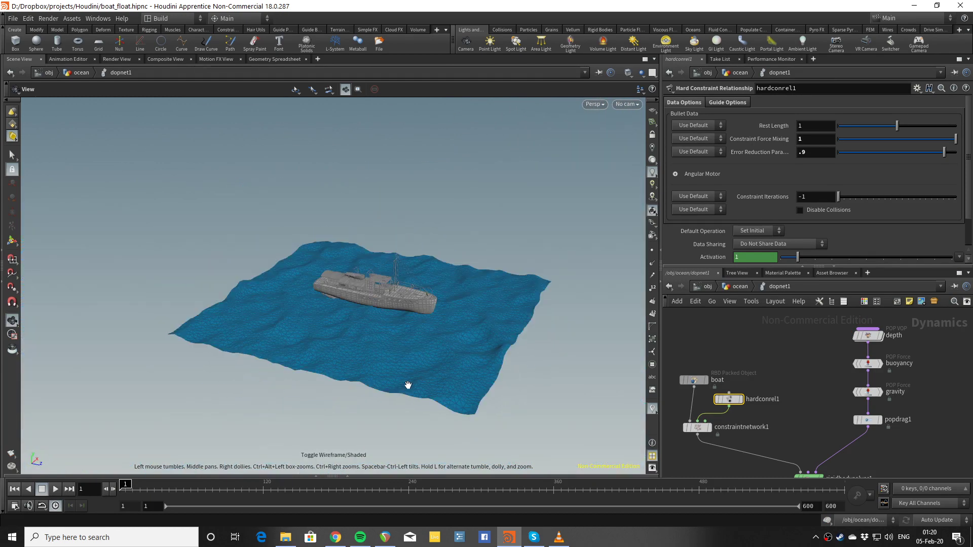
{"action": "left_click_drag", "start_coordinate": [394, 365], "coordinate": [532, 329]}
Look over the simulation nodes in dopnet1, from the constraint and force branches down to the guides and output
{"action": "middle_click_drag", "start_coordinate": [775, 385], "coordinate": [729, 248]}
{"action": "scroll", "coordinate": [744, 372], "scroll_direction": "up", "scroll_amount": 3}
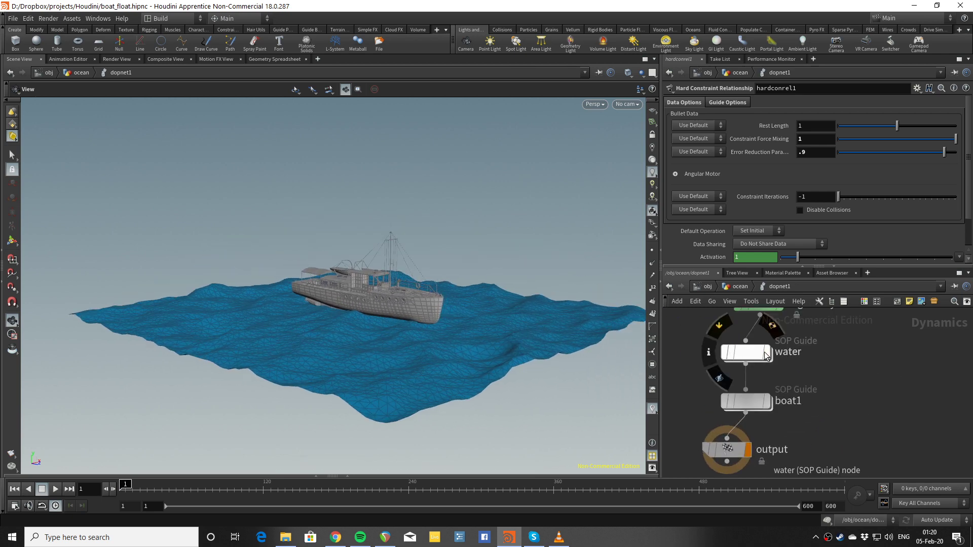
{"action": "scroll", "coordinate": [856, 386], "scroll_direction": "down", "scroll_amount": 5}
{"action": "middle_click_drag", "start_coordinate": [856, 363], "coordinate": [854, 432]}
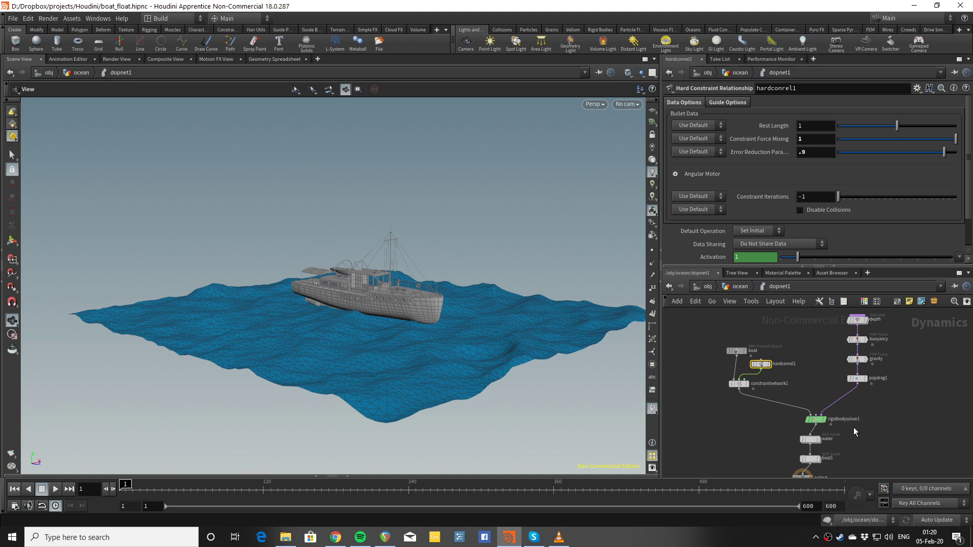
{"action": "scroll", "coordinate": [816, 361], "scroll_direction": "up", "scroll_amount": 4}
{"action": "middle_click_drag", "start_coordinate": [816, 364], "coordinate": [803, 313]}
{"action": "scroll", "coordinate": [867, 433], "scroll_direction": "down", "scroll_amount": 3}
{"action": "middle_click_drag", "start_coordinate": [875, 451], "coordinate": [862, 365]}
{"action": "scroll", "coordinate": [805, 395], "scroll_direction": "up", "scroll_amount": 3}
{"action": "scroll", "coordinate": [878, 385], "scroll_direction": "down", "scroll_amount": 2}
Turn off Show Guide Geometry on the boat1 SOP Guide and view the constraint lines on the water up close
{"action": "left_click", "coordinate": [822, 391]}
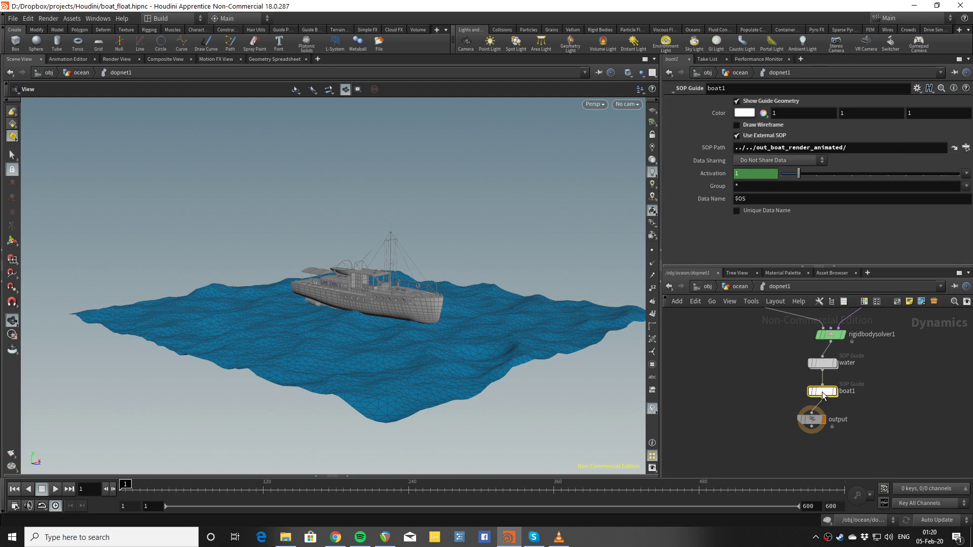
{"action": "left_click", "coordinate": [743, 101]}
{"action": "middle_click_drag", "start_coordinate": [760, 390], "coordinate": [766, 431]}
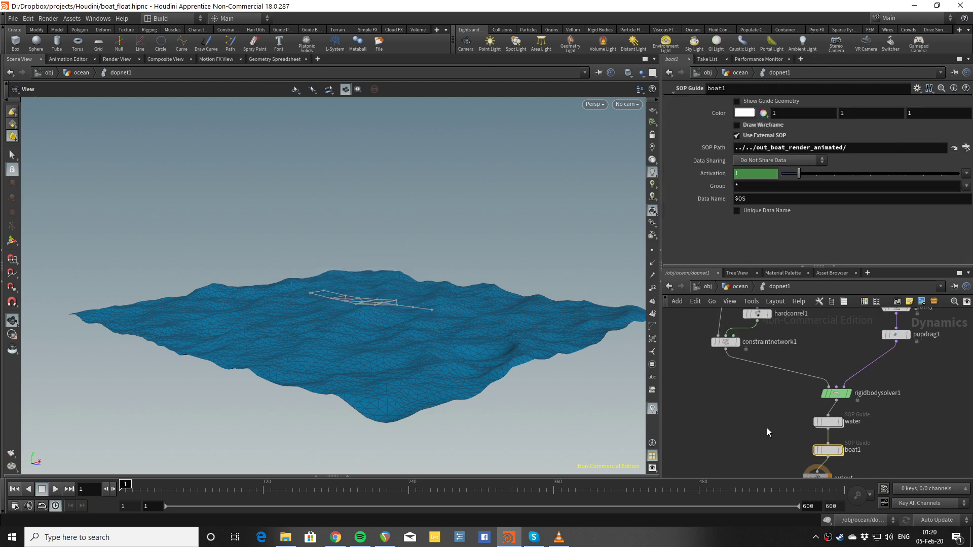
{"action": "middle_click_drag", "start_coordinate": [806, 369], "coordinate": [811, 432]}
{"action": "scroll", "coordinate": [358, 283], "scroll_direction": "up", "scroll_amount": 3}
{"action": "scroll", "coordinate": [358, 283], "scroll_direction": "up", "scroll_amount": 3}
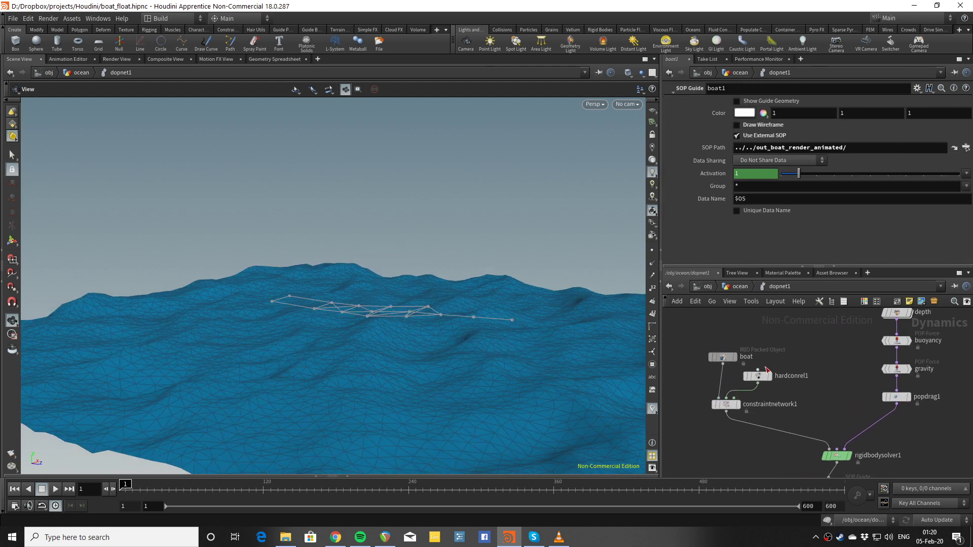
Turn on the Display Geometry override on the boat RBD Packed Object and view the hull up close
{"action": "left_click", "coordinate": [734, 358]}
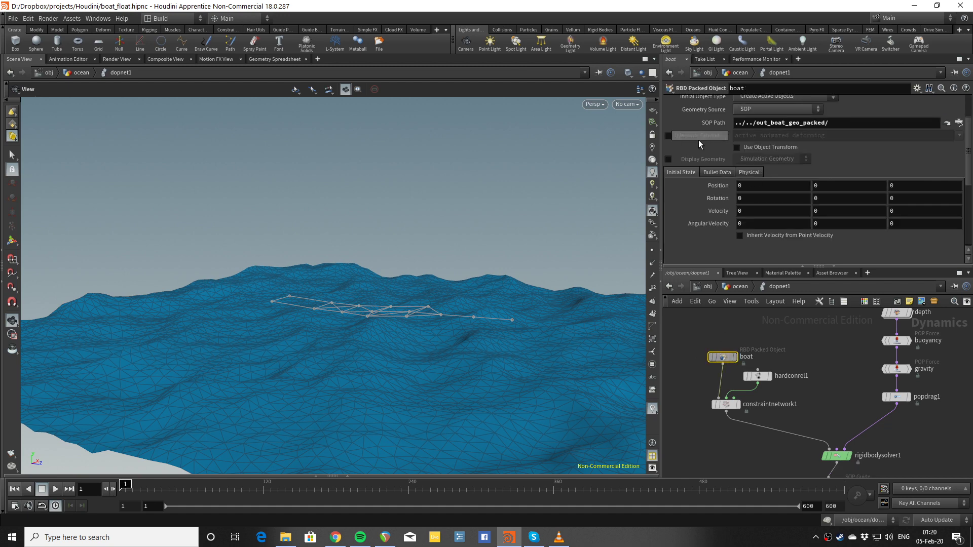
{"action": "scroll", "coordinate": [701, 129], "scroll_direction": "up", "scroll_amount": 3}
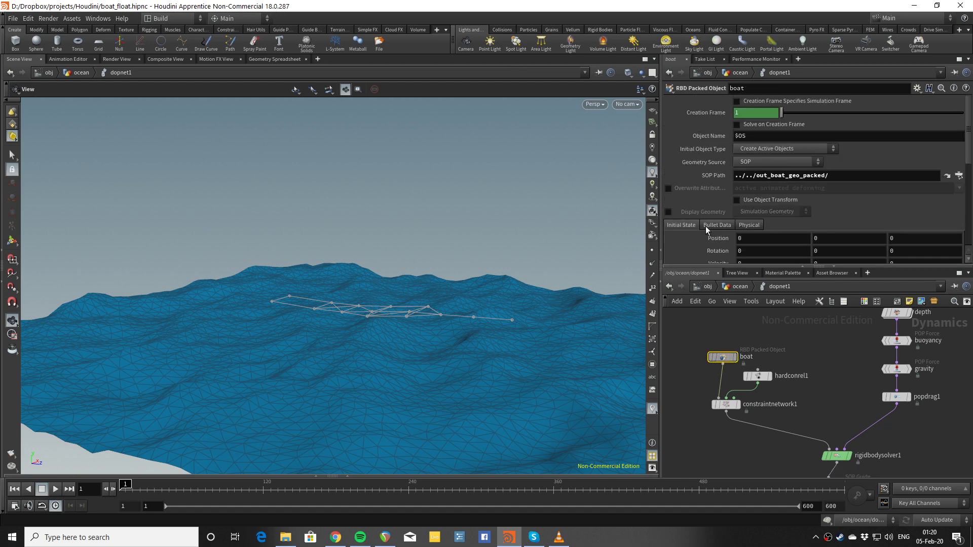
{"action": "left_click", "coordinate": [668, 212]}
{"action": "scroll", "coordinate": [446, 294], "scroll_direction": "up", "scroll_amount": 3}
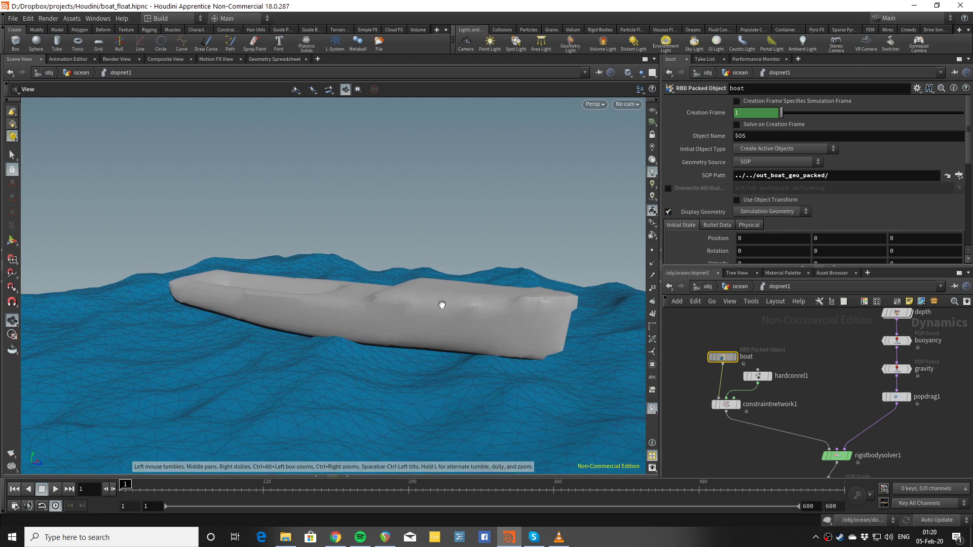
Toggle the wireframe display of the hull and check the geometry attributes in the boat node's info window
{"action": "key", "text": "w"}
{"action": "key", "text": "w"}
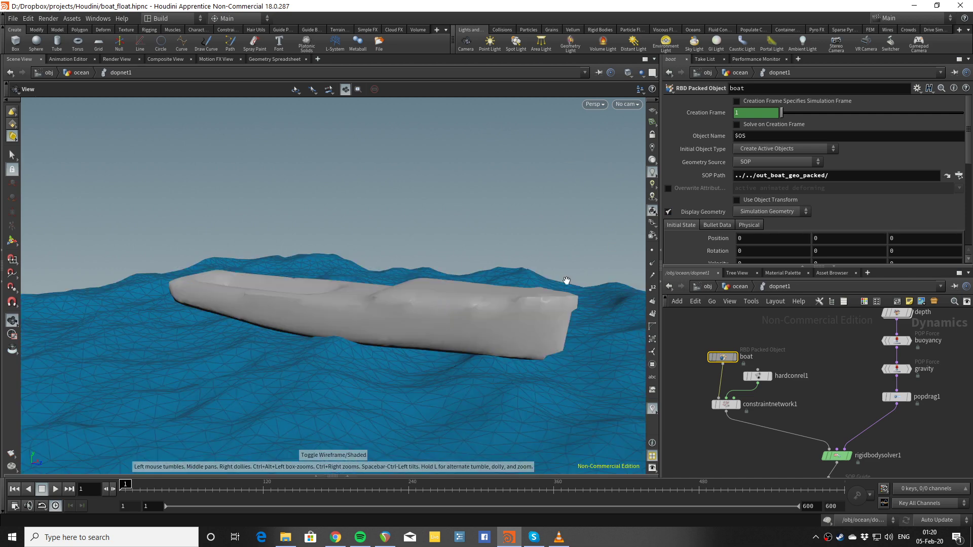
{"action": "left_click", "coordinate": [701, 357]}
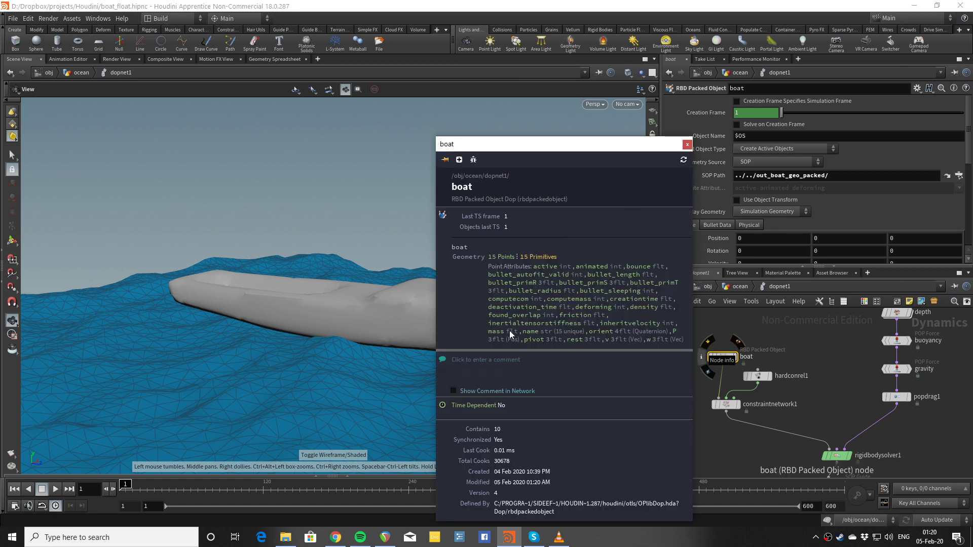
{"action": "left_click", "coordinate": [687, 145]}
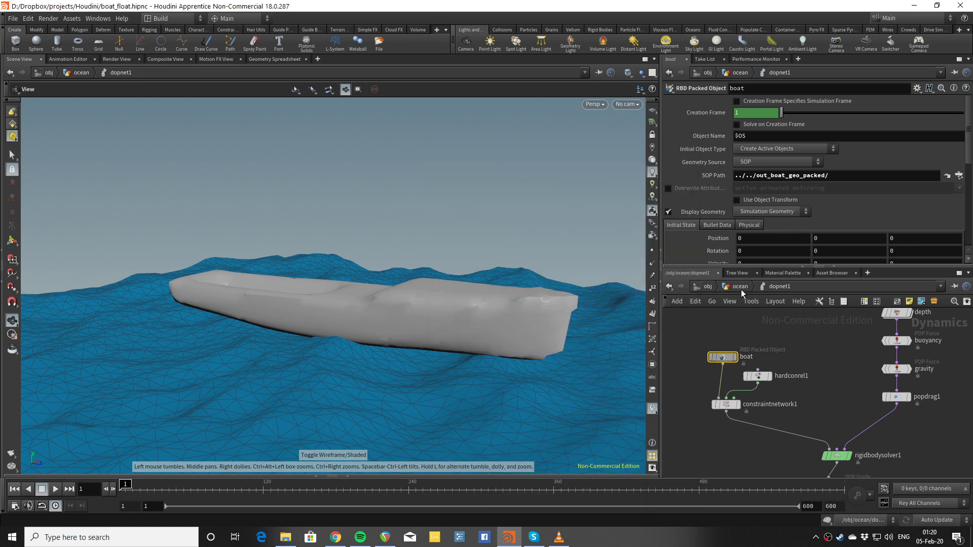
Return to the ocean network, display out_boat_geo_packed, and examine its node info and wireframe before restoring shaded display
{"action": "left_click", "coordinate": [741, 288]}
{"action": "middle_click_drag", "start_coordinate": [805, 357], "coordinate": [831, 406]}
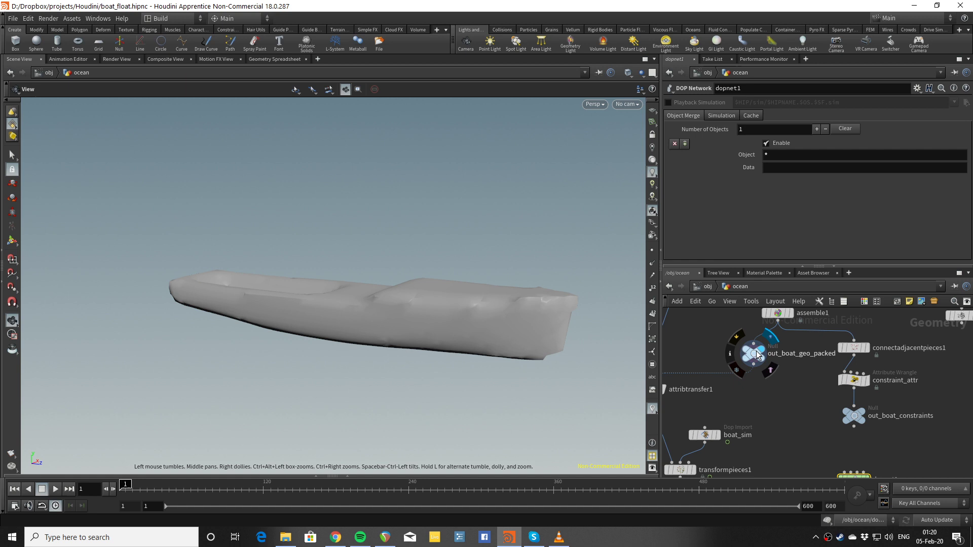
{"action": "left_click", "coordinate": [731, 353]}
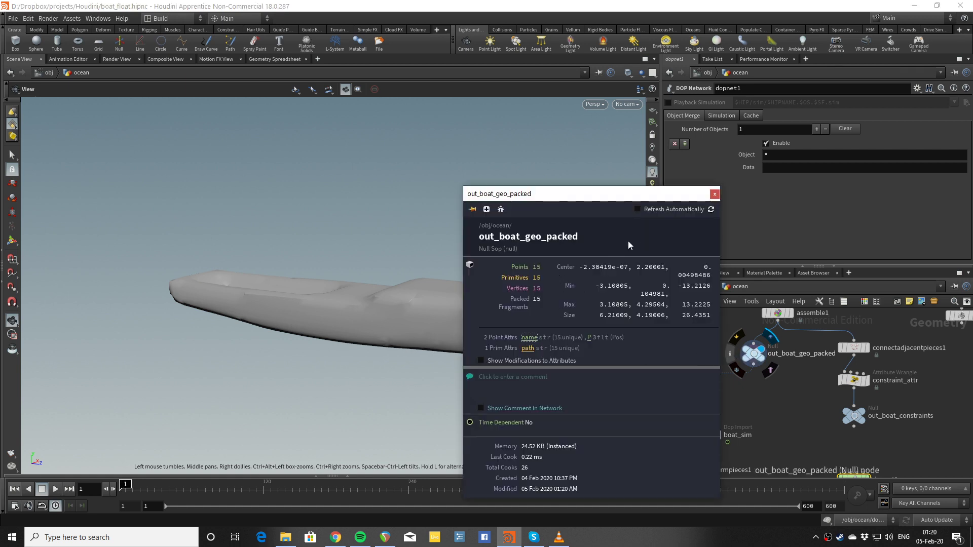
{"action": "left_click", "coordinate": [714, 194]}
{"action": "key", "text": "w"}
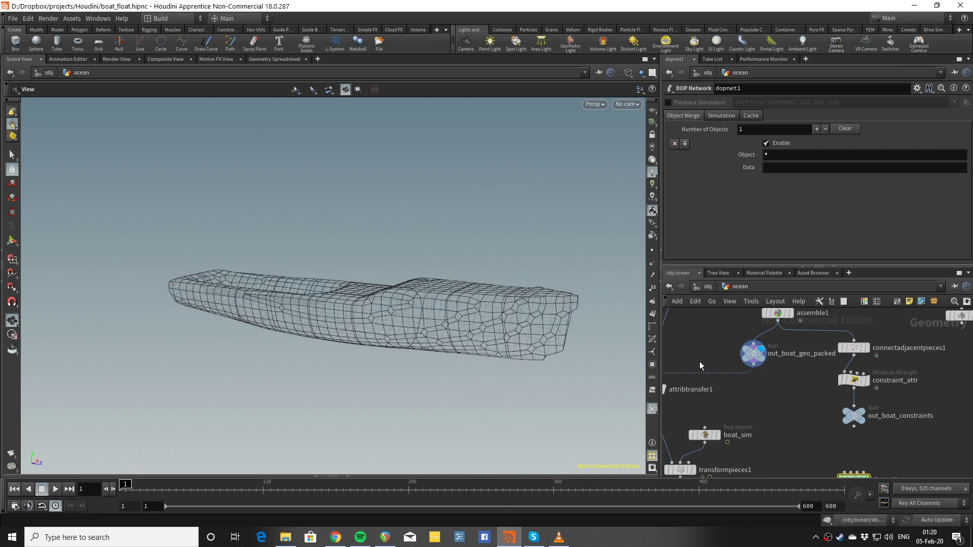
{"action": "scroll", "coordinate": [817, 415], "scroll_direction": "down", "scroll_amount": 2}
{"action": "middle_click_drag", "start_coordinate": [816, 416], "coordinate": [799, 327]}
{"action": "key", "text": "w"}
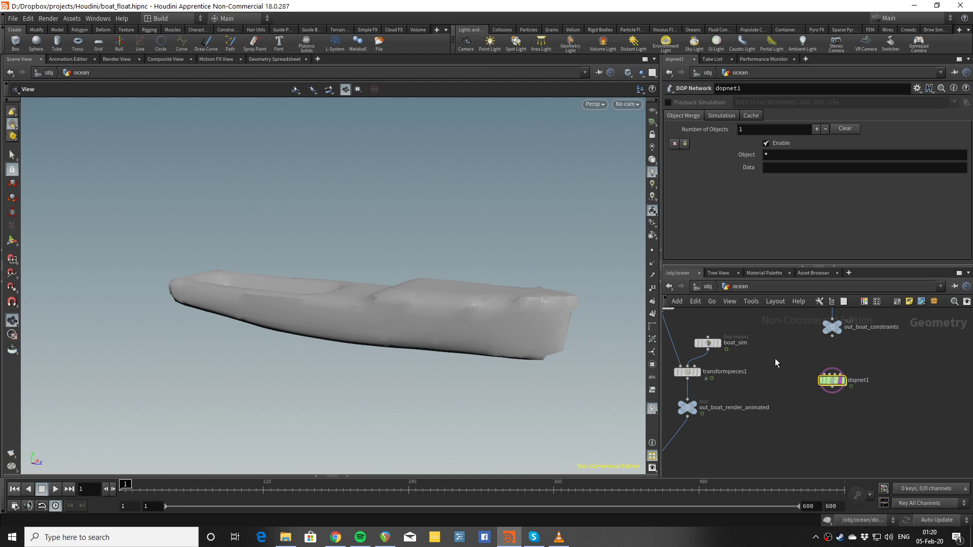
Inside dopnet1, review hardconrel1's parameters down to its Data Name and show the settings of constraintnetwork1
{"action": "double_click", "coordinate": [831, 381]}
{"action": "scroll", "coordinate": [826, 387], "scroll_direction": "up", "scroll_amount": 3}
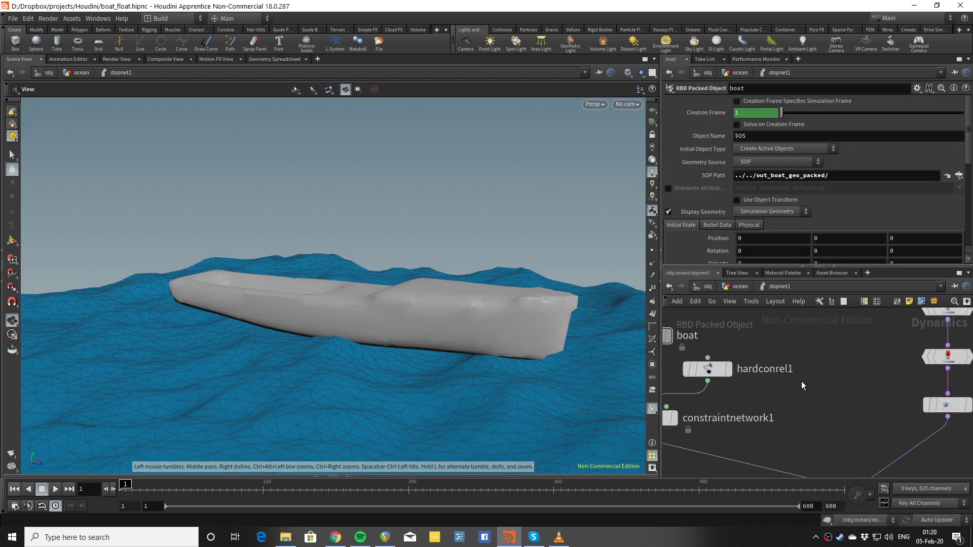
{"action": "left_click", "coordinate": [804, 372]}
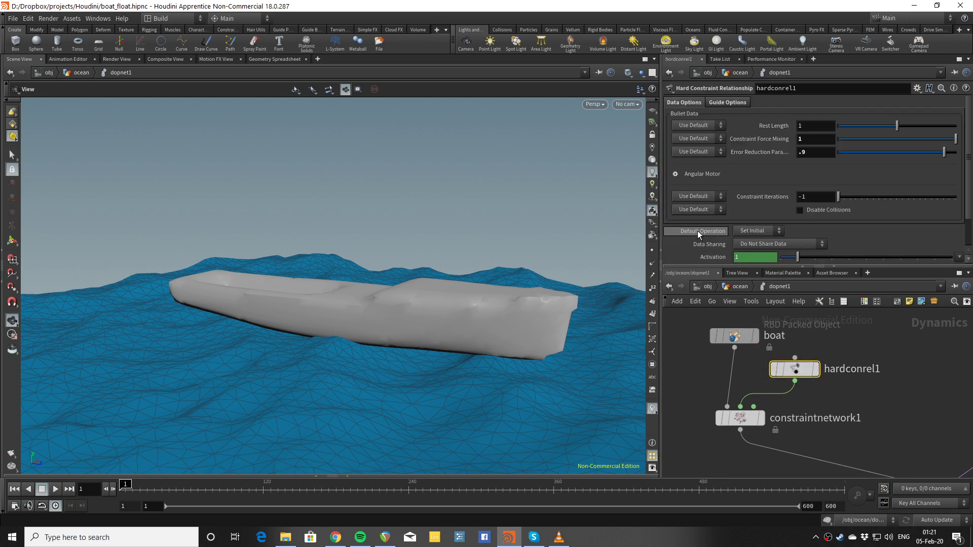
{"action": "scroll", "coordinate": [698, 231], "scroll_direction": "down", "scroll_amount": 2}
{"action": "scroll", "coordinate": [695, 230], "scroll_direction": "up", "scroll_amount": 2}
{"action": "scroll", "coordinate": [699, 238], "scroll_direction": "down", "scroll_amount": 2}
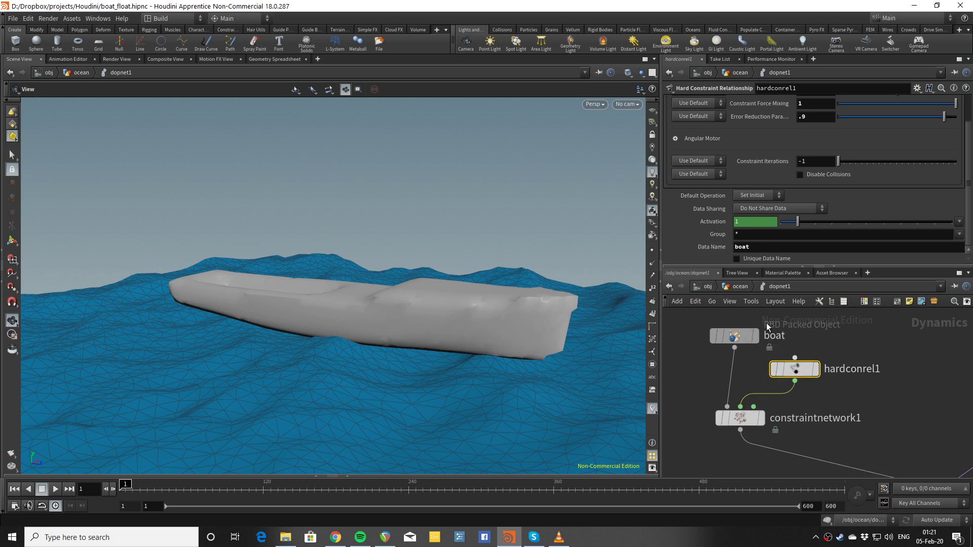
{"action": "left_click_drag", "start_coordinate": [751, 248], "coordinate": [720, 248]}
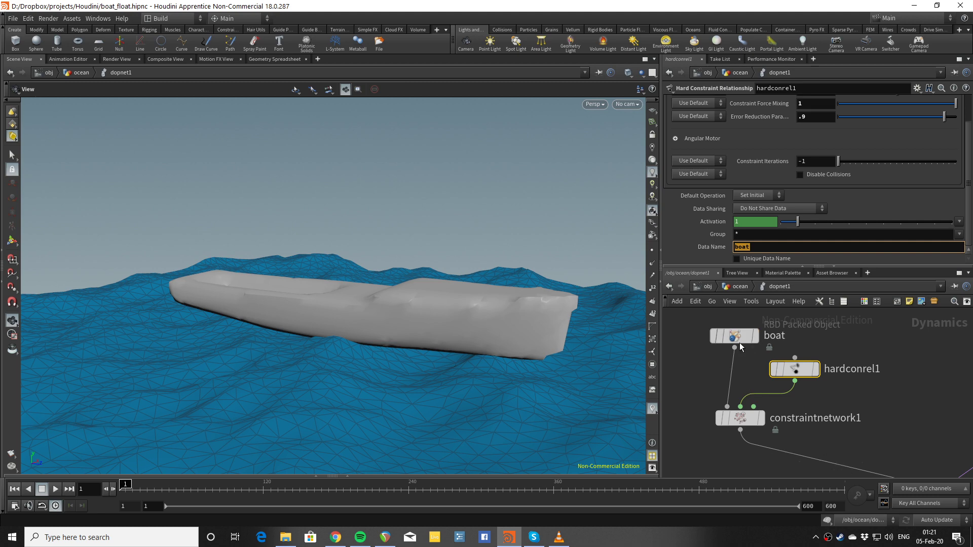
{"action": "left_click", "coordinate": [740, 418]}
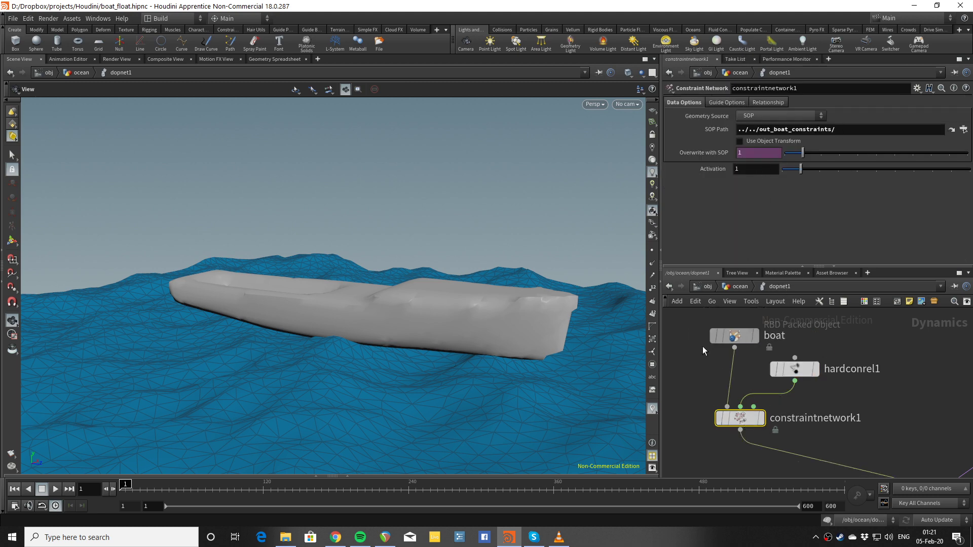
Show the parameters of the boat RBD Packed Object and review its place in the simulation network
{"action": "left_click", "coordinate": [734, 336]}
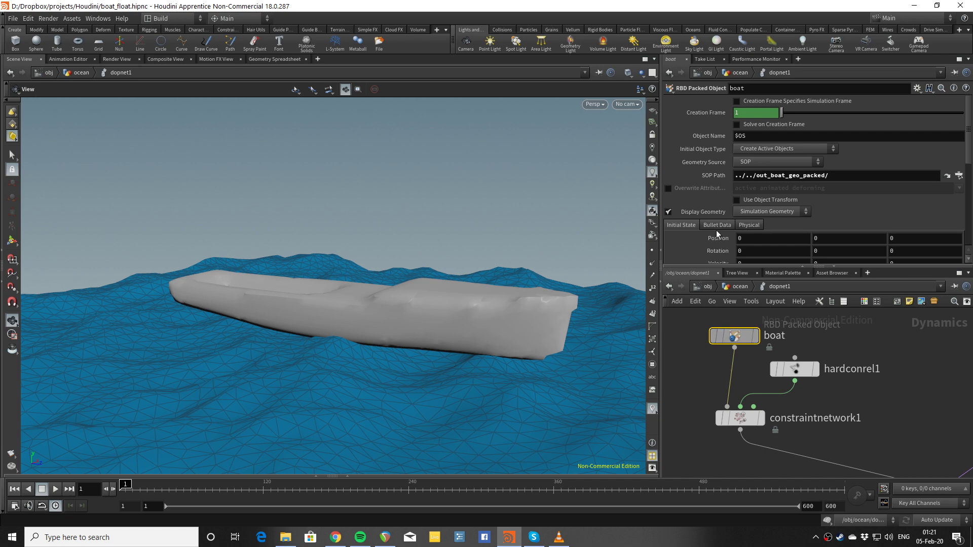
{"action": "scroll", "coordinate": [716, 231], "scroll_direction": "down", "scroll_amount": 3}
{"action": "scroll", "coordinate": [716, 230], "scroll_direction": "up", "scroll_amount": 3}
{"action": "scroll", "coordinate": [822, 398], "scroll_direction": "down", "scroll_amount": 4}
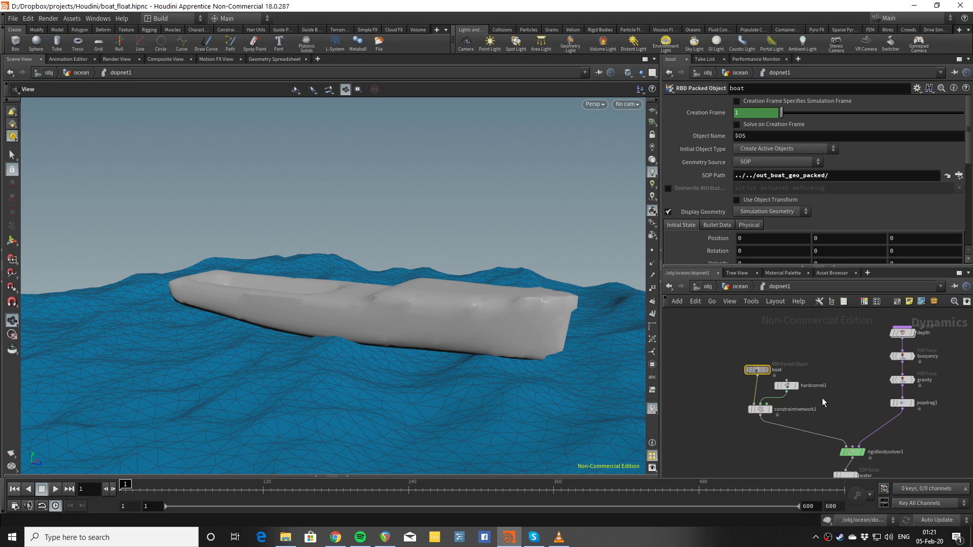
Play the float simulation, pause it at frame 109, and view the hull from above the waves
{"action": "middle_click_drag", "start_coordinate": [830, 354], "coordinate": [740, 353]}
{"action": "middle_click_drag", "start_coordinate": [769, 384], "coordinate": [759, 360]}
{"action": "scroll", "coordinate": [750, 358], "scroll_direction": "up", "scroll_amount": 6}
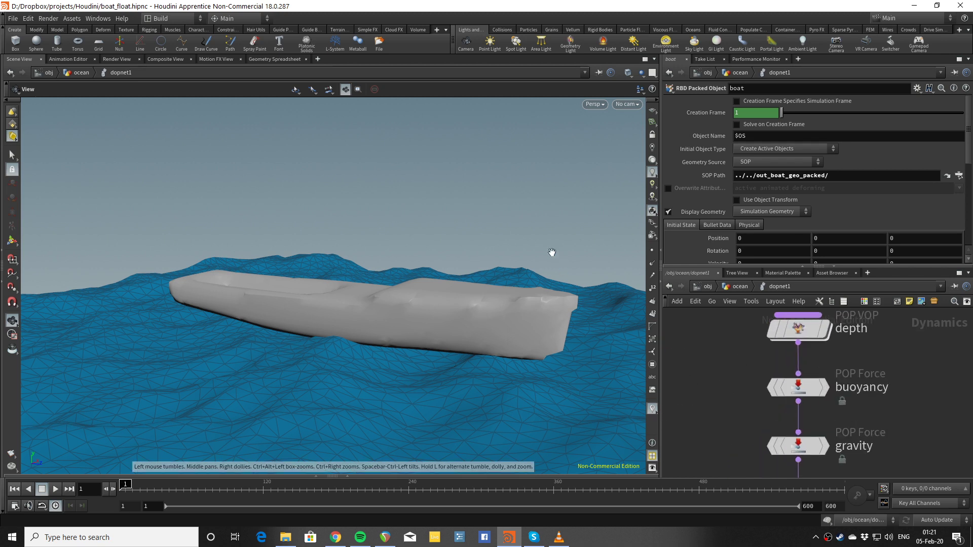
{"action": "key", "text": "Up"}
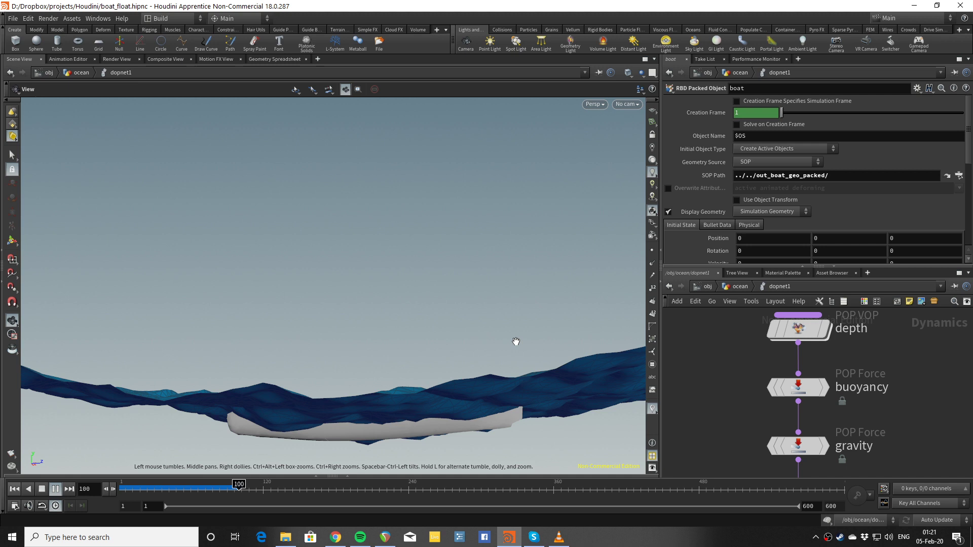
{"action": "key", "text": "Up"}
{"action": "left_click_drag", "start_coordinate": [516, 342], "coordinate": [513, 391]}
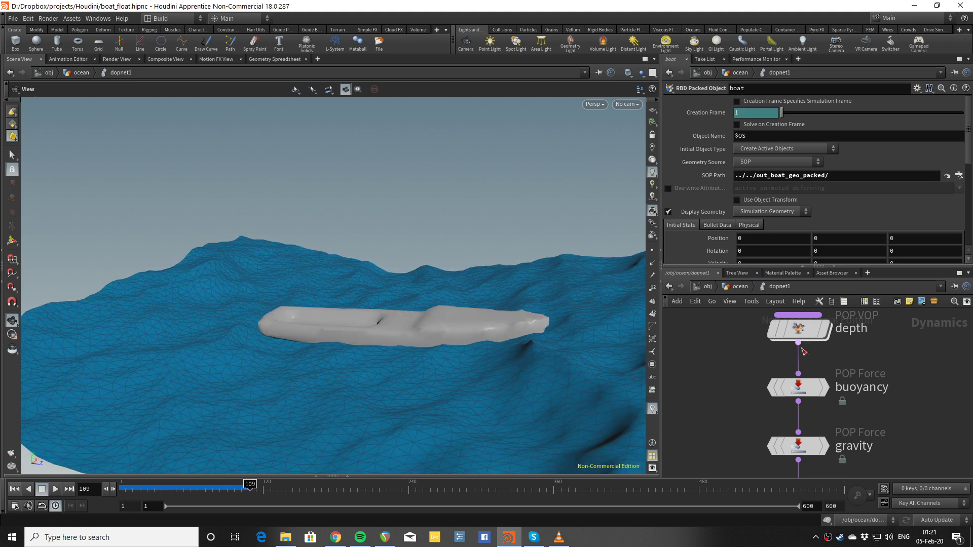
Go inside the depth POP VOP and examine its intersect1, const1 and add1 nodes
{"action": "double_click", "coordinate": [799, 328]}
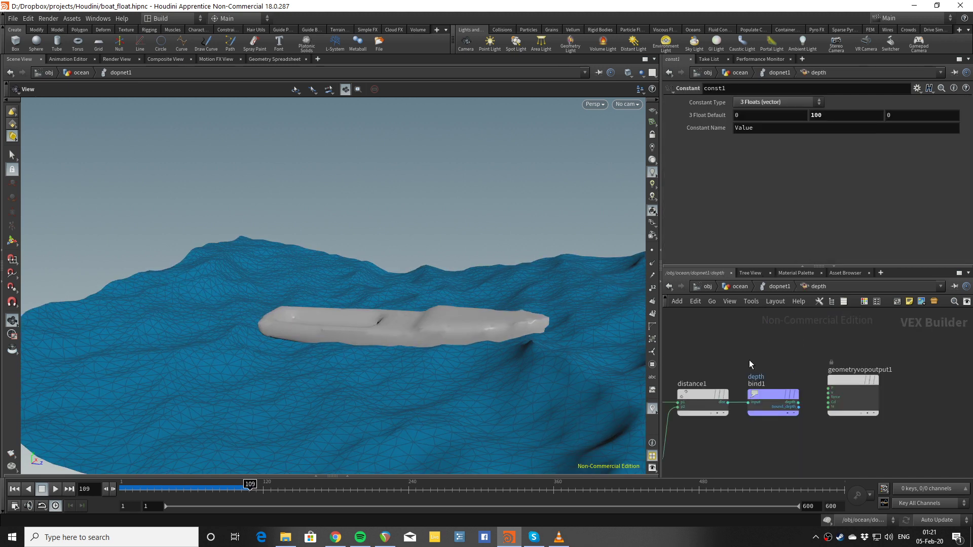
{"action": "middle_click_drag", "start_coordinate": [701, 373], "coordinate": [815, 336]}
{"action": "middle_click_drag", "start_coordinate": [741, 399], "coordinate": [777, 349]}
{"action": "scroll", "coordinate": [776, 349], "scroll_direction": "up", "scroll_amount": 4}
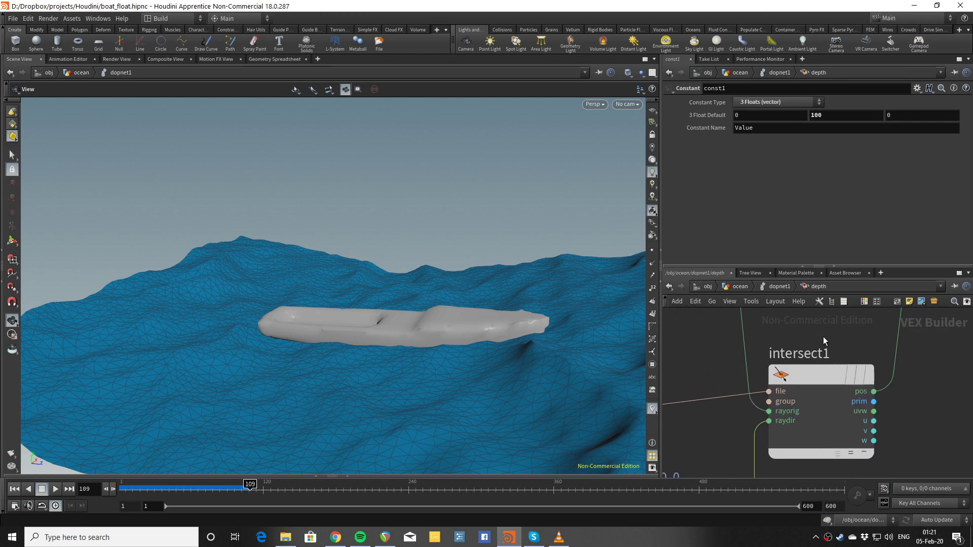
{"action": "scroll", "coordinate": [814, 357], "scroll_direction": "down", "scroll_amount": 3}
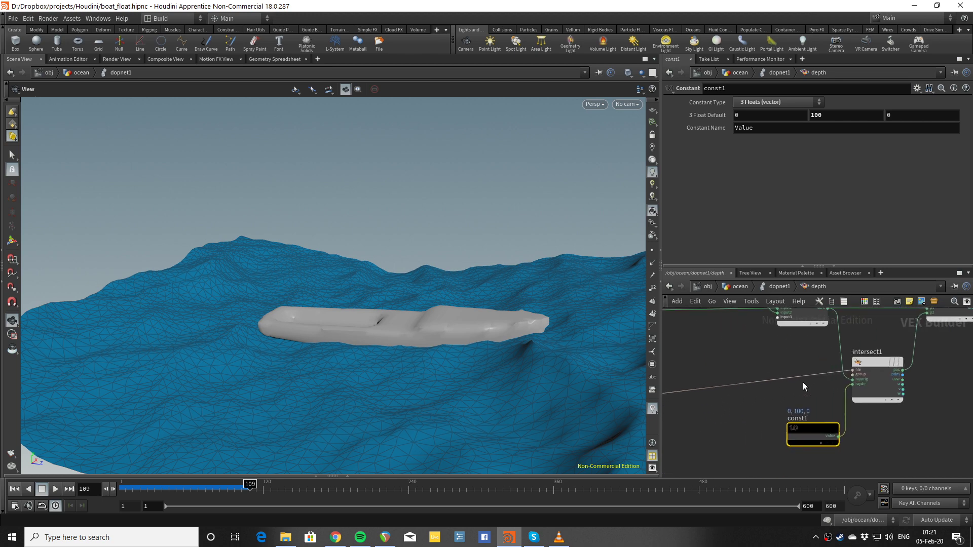
{"action": "middle_click_drag", "start_coordinate": [697, 355], "coordinate": [782, 375]}
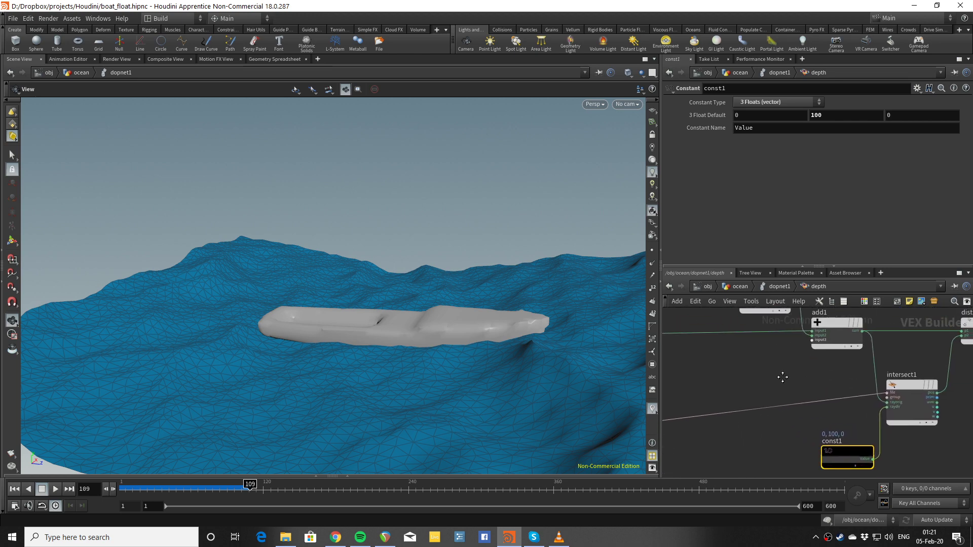
Inspect the hull from below and above the water surface and look at the distance1 node
{"action": "left_click_drag", "start_coordinate": [531, 357], "coordinate": [452, 288]}
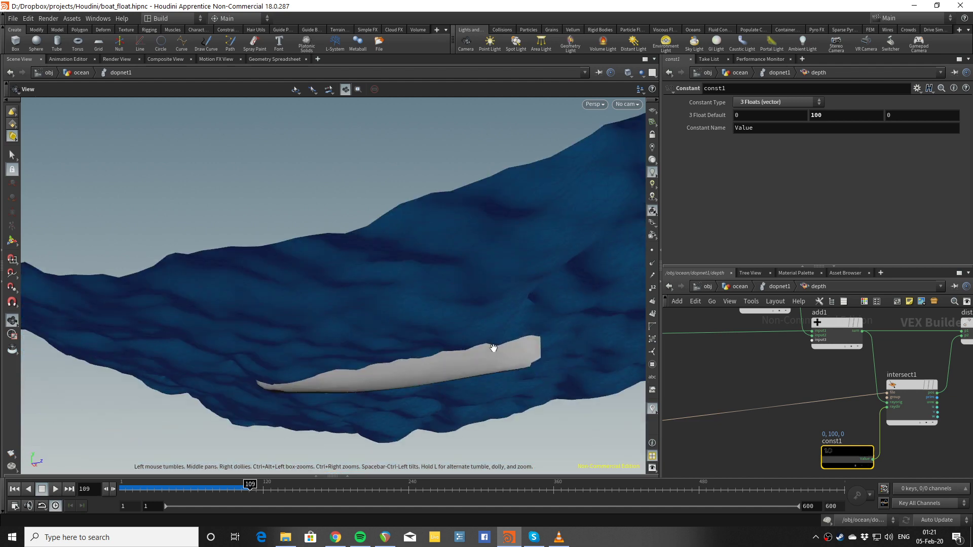
{"action": "left_click_drag", "start_coordinate": [493, 348], "coordinate": [497, 365]}
{"action": "middle_click_drag", "start_coordinate": [791, 366], "coordinate": [720, 376]}
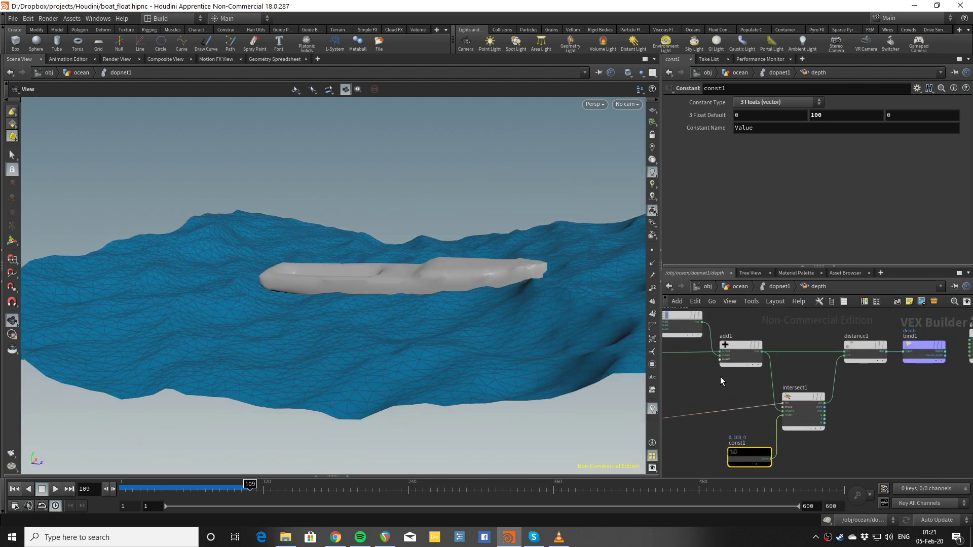
{"action": "scroll", "coordinate": [838, 379], "scroll_direction": "up", "scroll_amount": 5}
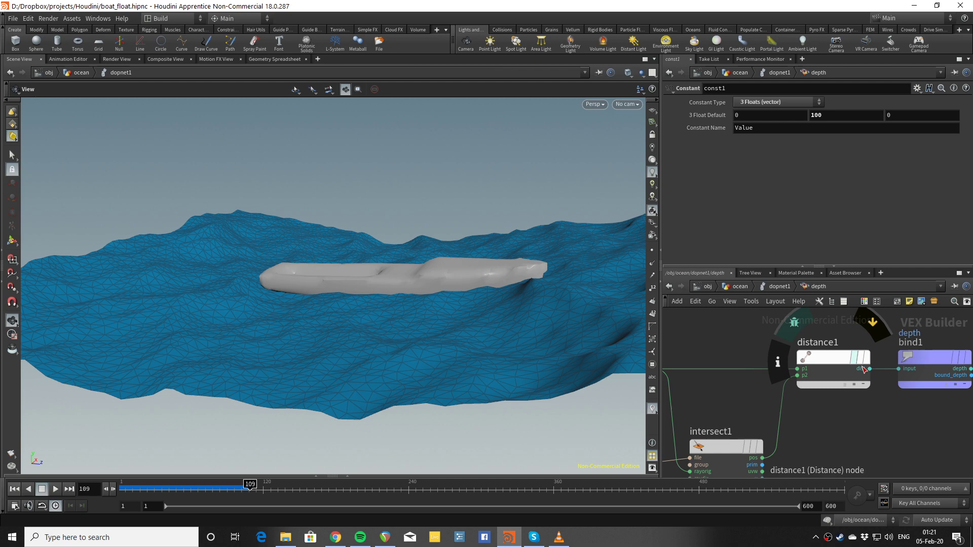
Trace the depth network back from distance1 and show the settings of add1 and floattovec1
{"action": "middle_click_drag", "start_coordinate": [873, 411], "coordinate": [801, 417]}
{"action": "scroll", "coordinate": [781, 426], "scroll_direction": "down", "scroll_amount": 1}
{"action": "middle_click_drag", "start_coordinate": [676, 418], "coordinate": [869, 353]}
{"action": "scroll", "coordinate": [755, 394], "scroll_direction": "down", "scroll_amount": 2}
{"action": "middle_click_drag", "start_coordinate": [755, 394], "coordinate": [866, 383]}
{"action": "middle_click_drag", "start_coordinate": [773, 377], "coordinate": [724, 389]}
{"action": "scroll", "coordinate": [746, 378], "scroll_direction": "up", "scroll_amount": 2}
{"action": "middle_click_drag", "start_coordinate": [844, 394], "coordinate": [779, 399]}
{"action": "scroll", "coordinate": [825, 357], "scroll_direction": "up", "scroll_amount": 2}
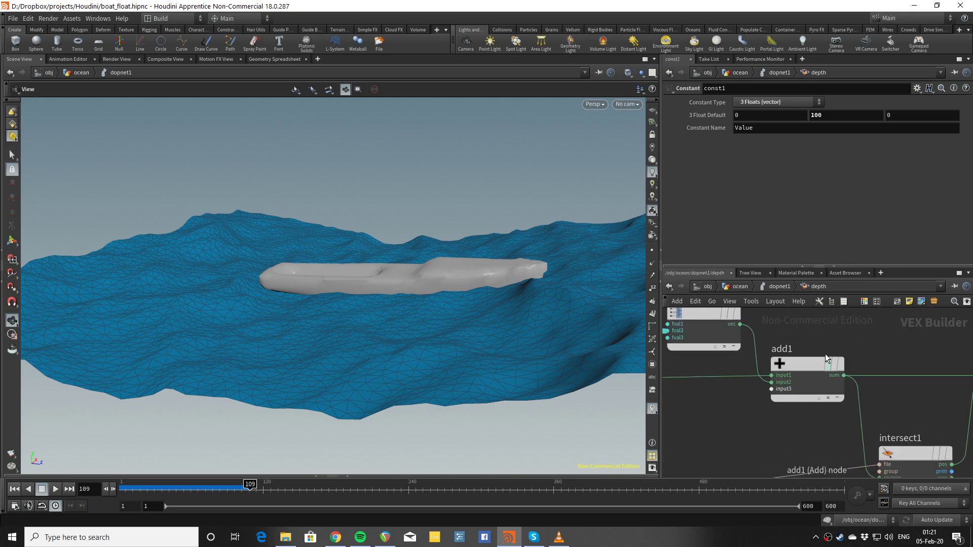
{"action": "middle_click_drag", "start_coordinate": [806, 339], "coordinate": [814, 358]}
{"action": "left_click", "coordinate": [811, 379]}
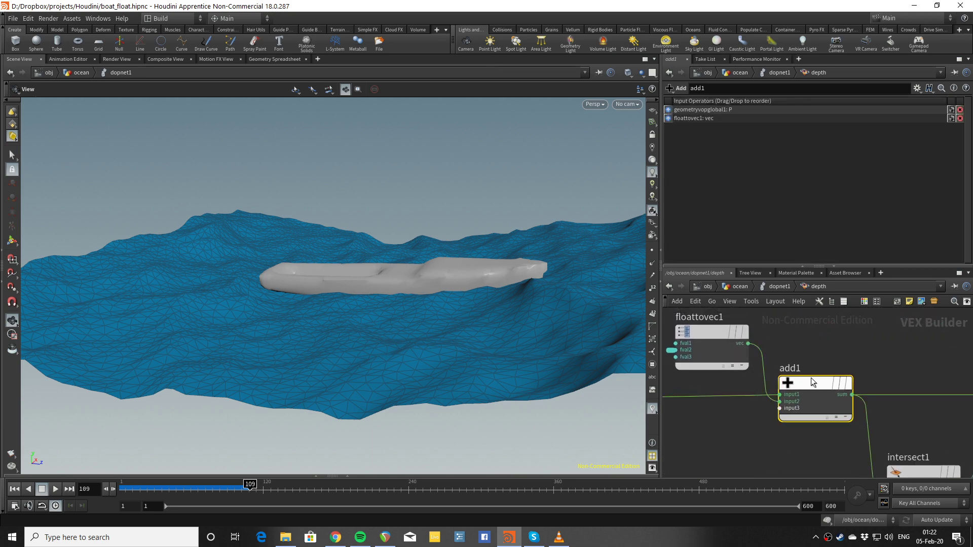
{"action": "left_click", "coordinate": [713, 330]}
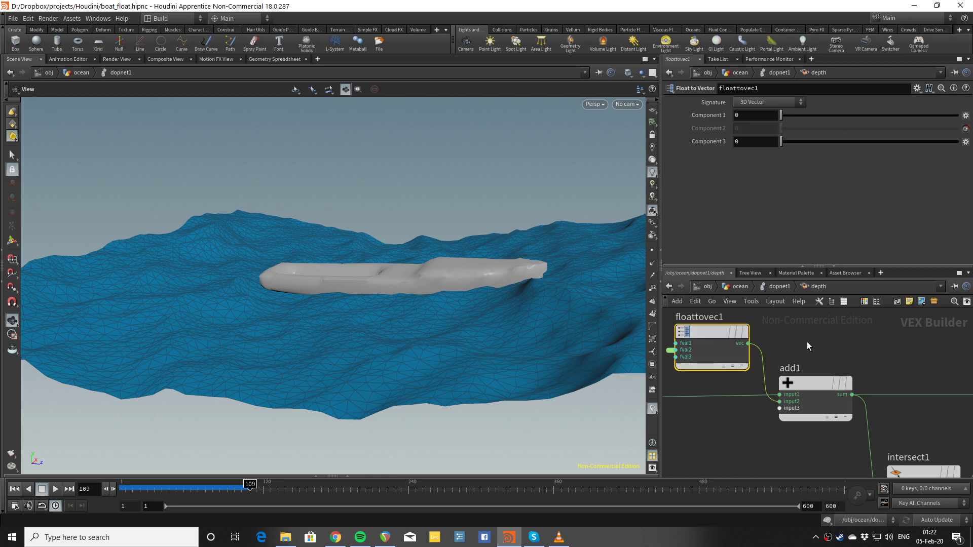
{"action": "middle_click_drag", "start_coordinate": [807, 341], "coordinate": [822, 352]}
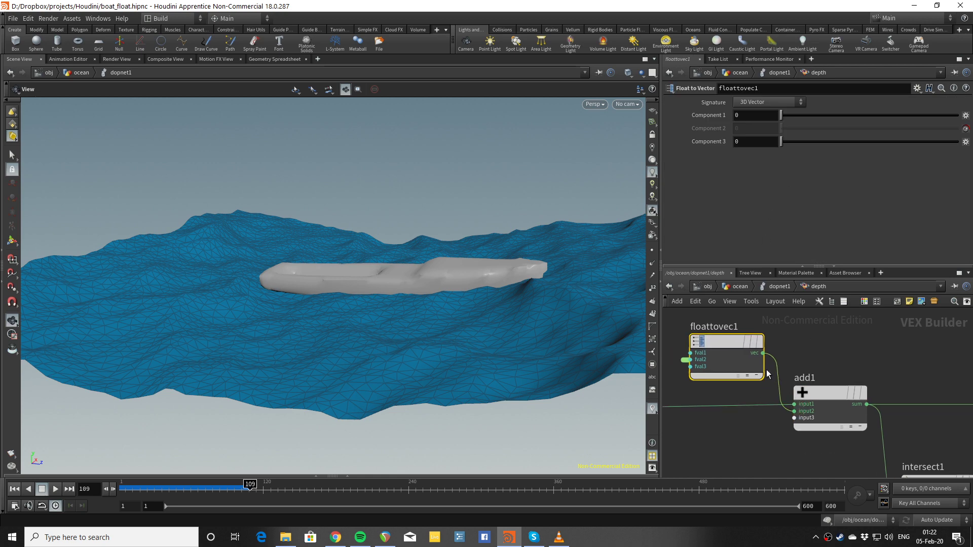
View the hull from beneath the water, show const1's settings and shift that node slightly up beside intersect1
{"action": "left_click_drag", "start_coordinate": [497, 328], "coordinate": [500, 290]}
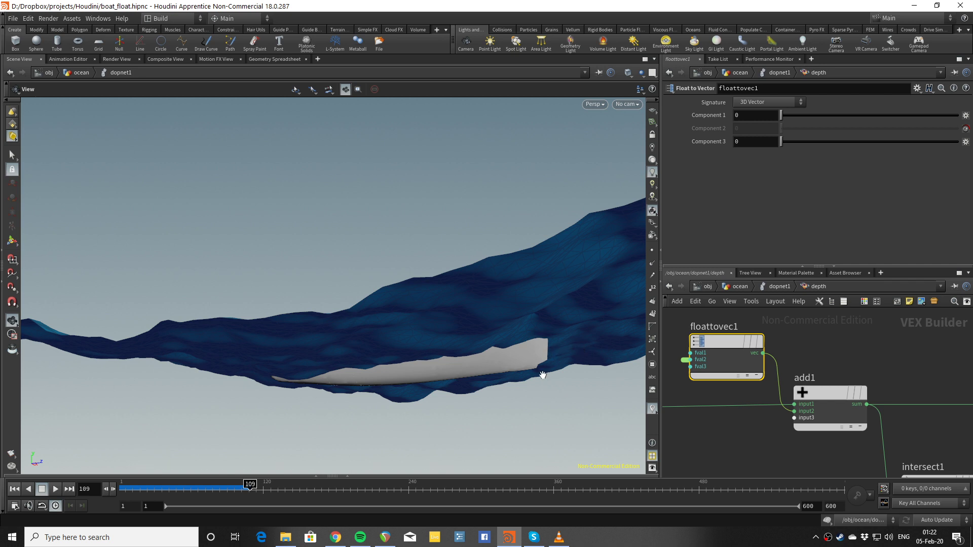
{"action": "scroll", "coordinate": [809, 357], "scroll_direction": "down", "scroll_amount": 1}
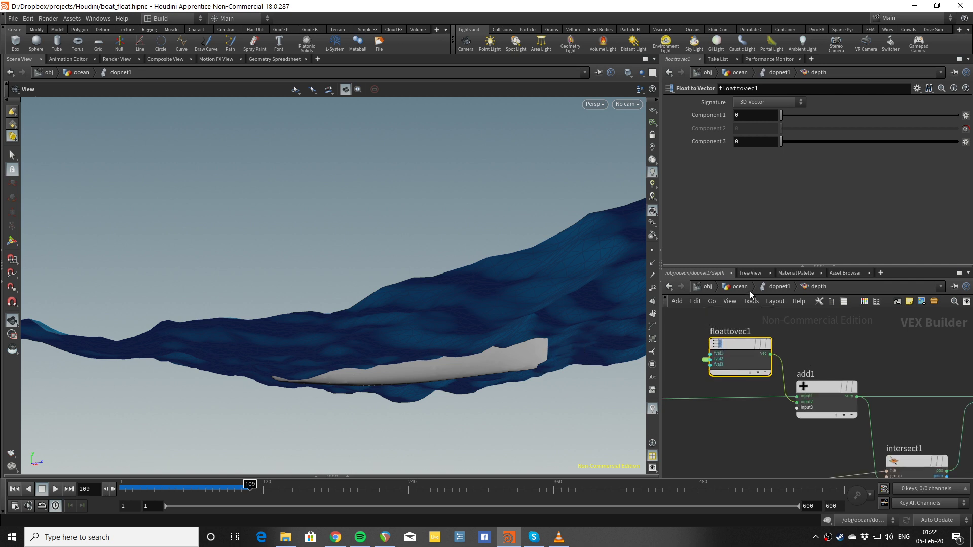
{"action": "scroll", "coordinate": [901, 394], "scroll_direction": "down", "scroll_amount": 1}
{"action": "scroll", "coordinate": [838, 341], "scroll_direction": "down", "scroll_amount": 1}
{"action": "middle_click_drag", "start_coordinate": [901, 394], "coordinate": [834, 337]}
{"action": "scroll", "coordinate": [845, 385], "scroll_direction": "up", "scroll_amount": 1}
{"action": "left_click", "coordinate": [771, 423]}
{"action": "left_click_drag", "start_coordinate": [771, 423], "coordinate": [768, 399]}
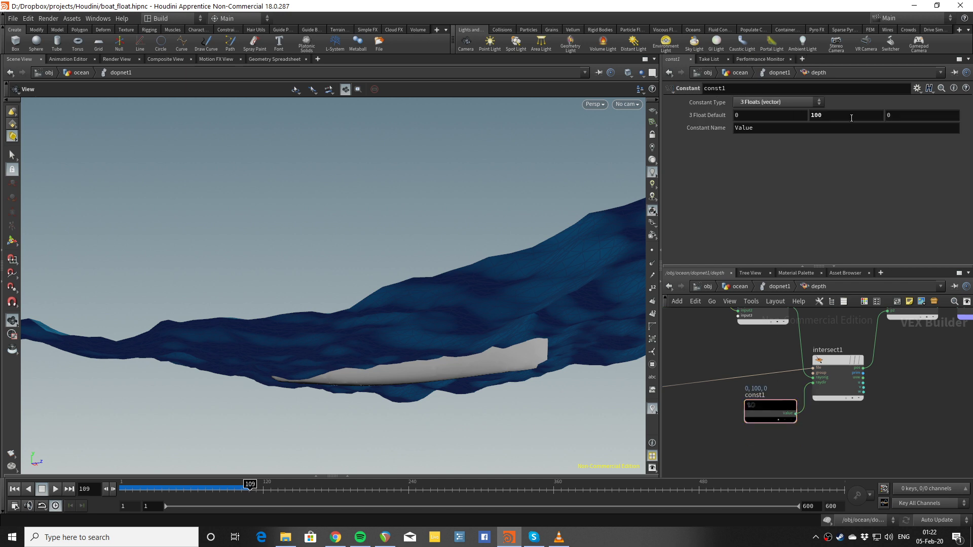
Show the settings of distance1 and trace its two inputs back to add1 and intersect1
{"action": "middle_click_drag", "start_coordinate": [917, 379], "coordinate": [815, 421]}
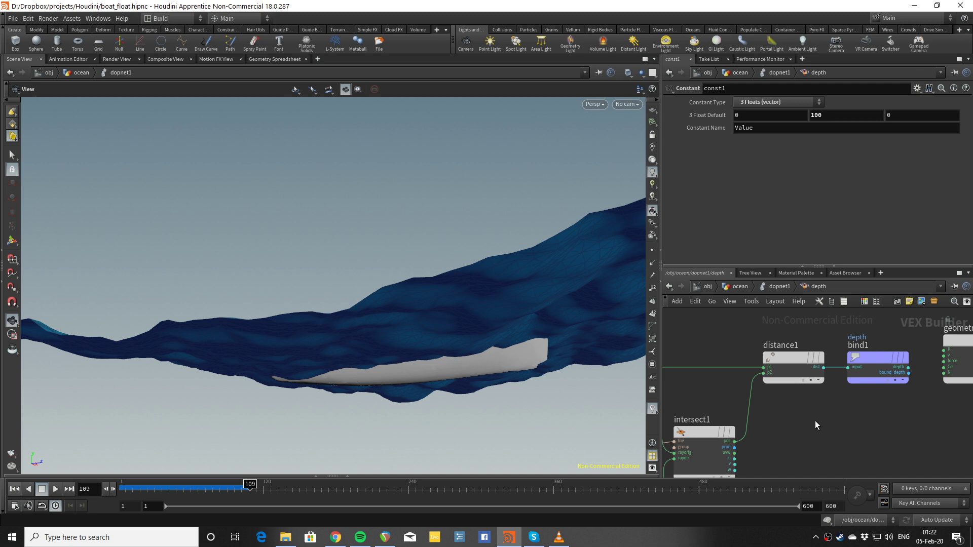
{"action": "left_click", "coordinate": [794, 365]}
{"action": "middle_click_drag", "start_coordinate": [732, 394], "coordinate": [850, 346]}
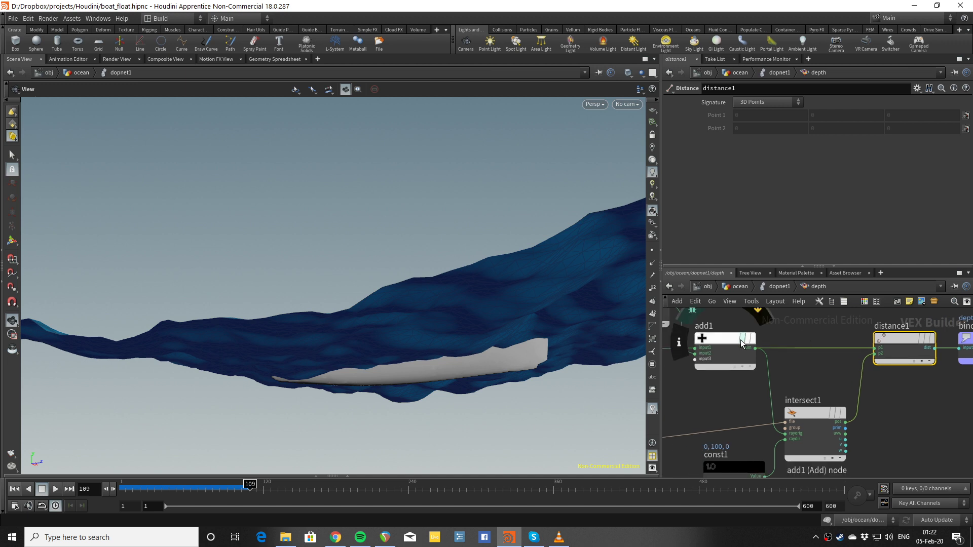
{"action": "scroll", "coordinate": [797, 363], "scroll_direction": "down", "scroll_amount": 2}
{"action": "middle_click_drag", "start_coordinate": [792, 385], "coordinate": [851, 382]}
{"action": "middle_click_drag", "start_coordinate": [913, 374], "coordinate": [784, 389]}
{"action": "scroll", "coordinate": [785, 389], "scroll_direction": "up", "scroll_amount": 3}
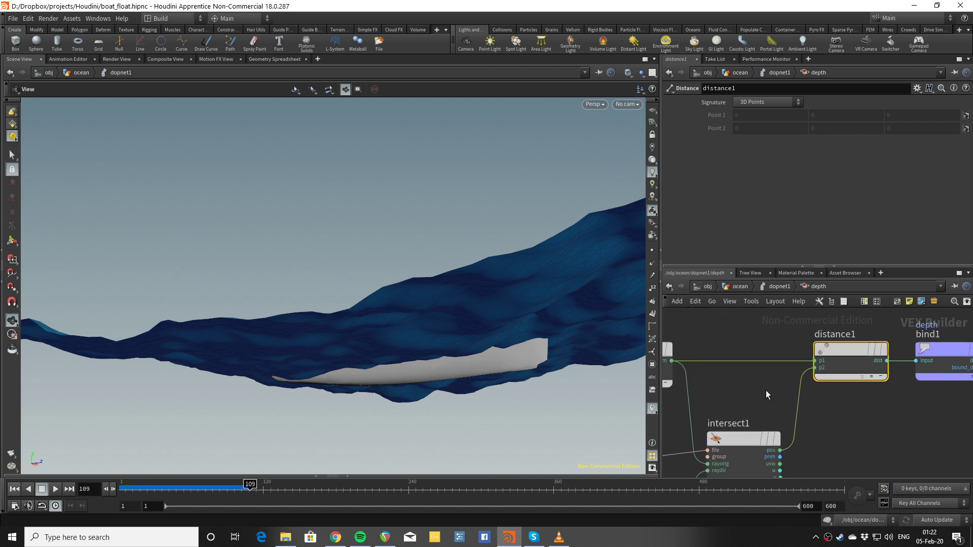
{"action": "middle_click_drag", "start_coordinate": [834, 424], "coordinate": [832, 425]}
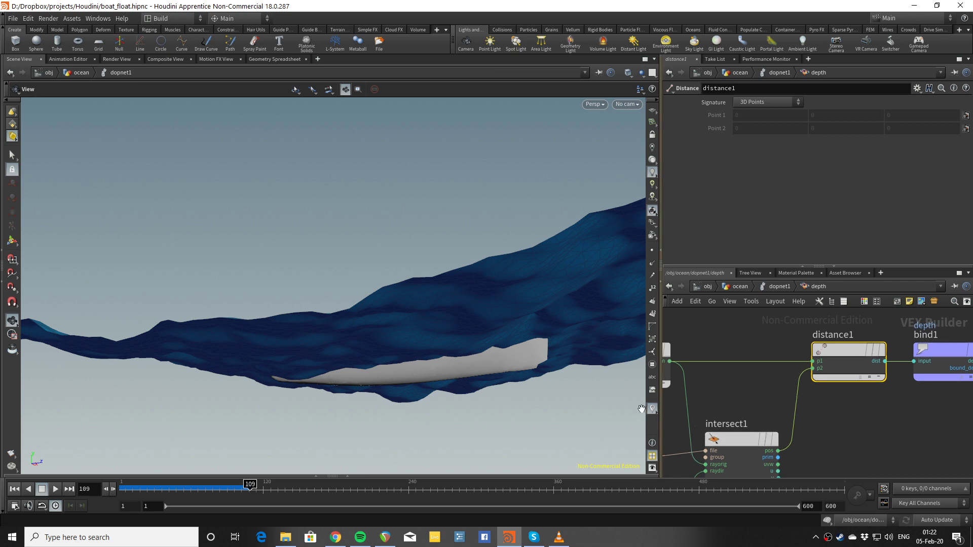
Inspect the hull at the waterline, look at the bind1 depth export, and return to dopnet1
{"action": "left_click_drag", "start_coordinate": [515, 392], "coordinate": [530, 413]}
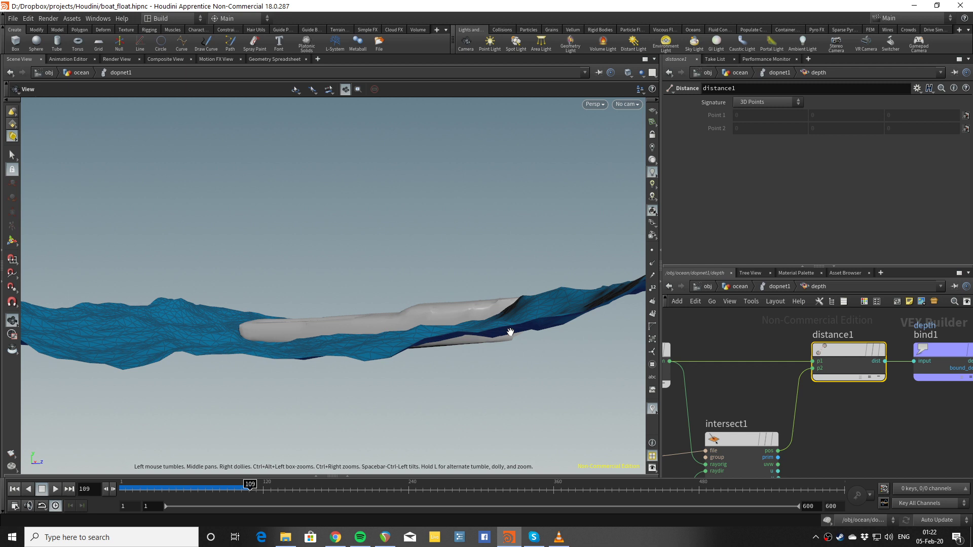
{"action": "left_click_drag", "start_coordinate": [522, 361], "coordinate": [532, 324]}
{"action": "middle_click_drag", "start_coordinate": [873, 424], "coordinate": [810, 416]}
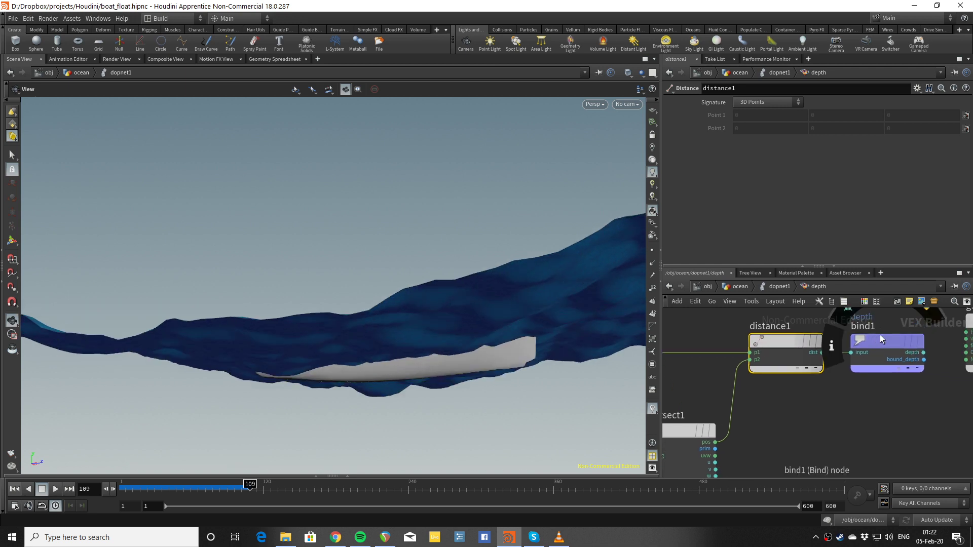
{"action": "middle_click_drag", "start_coordinate": [892, 420], "coordinate": [817, 445]}
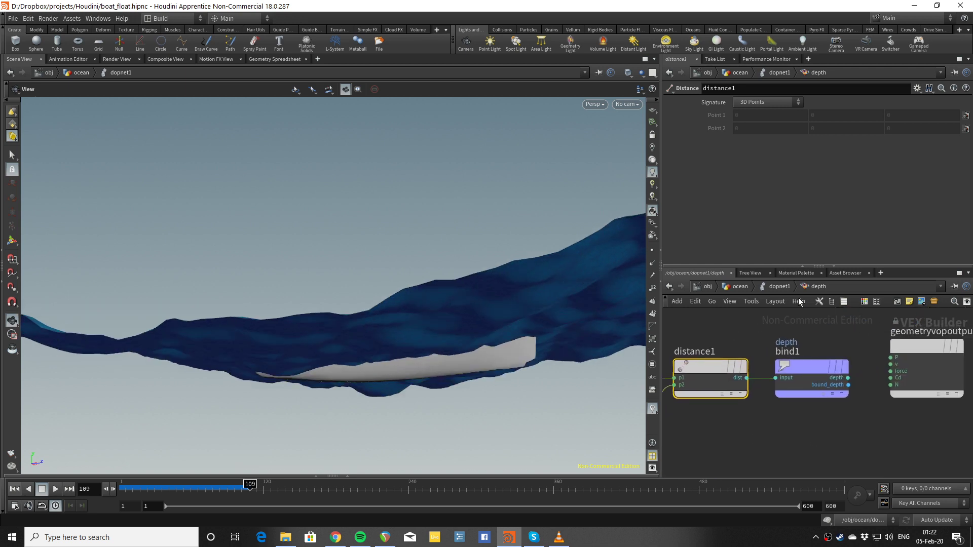
{"action": "left_click", "coordinate": [771, 287]}
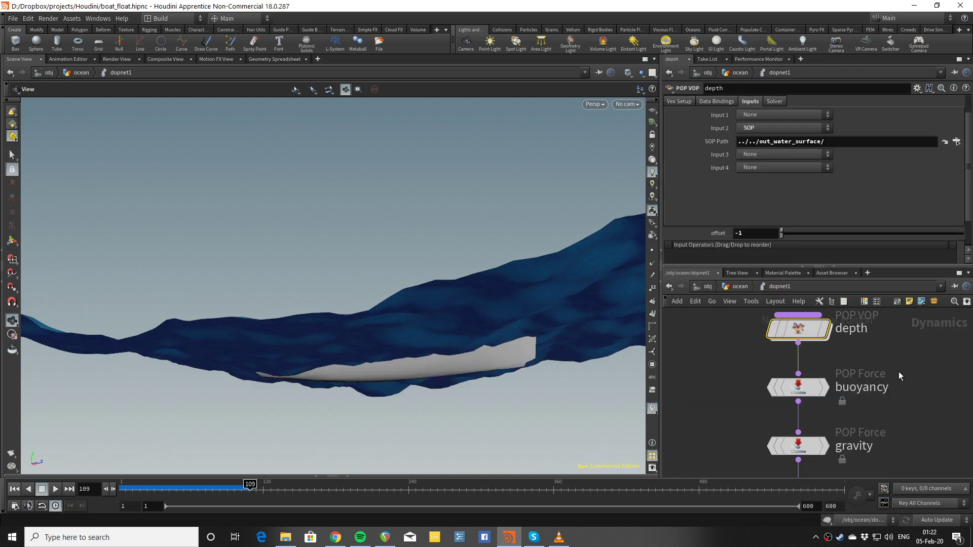
Review the parameters of the buoyancy and gravity POP Forces and the popdrag1 node in turn
{"action": "left_click", "coordinate": [811, 391]}
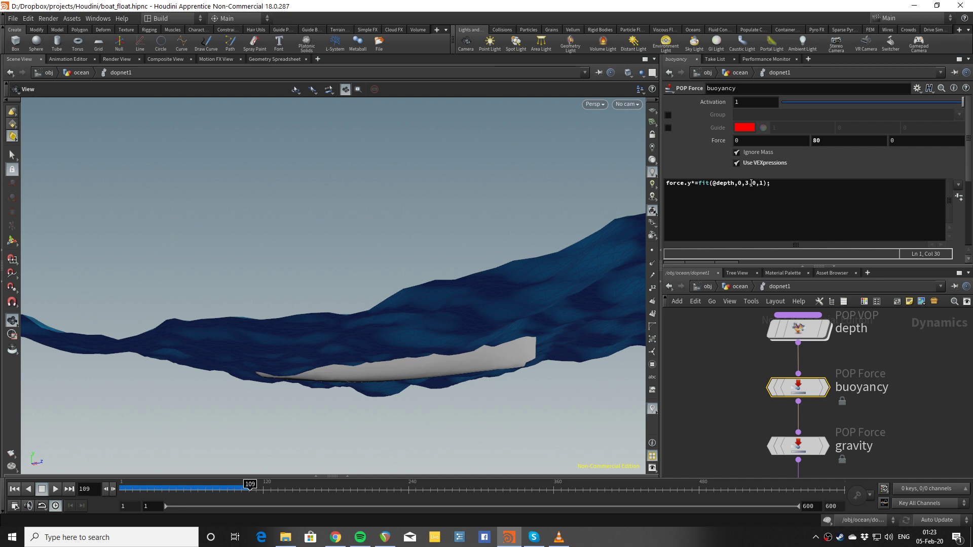
{"action": "scroll", "coordinate": [869, 386], "scroll_direction": "down", "scroll_amount": 2}
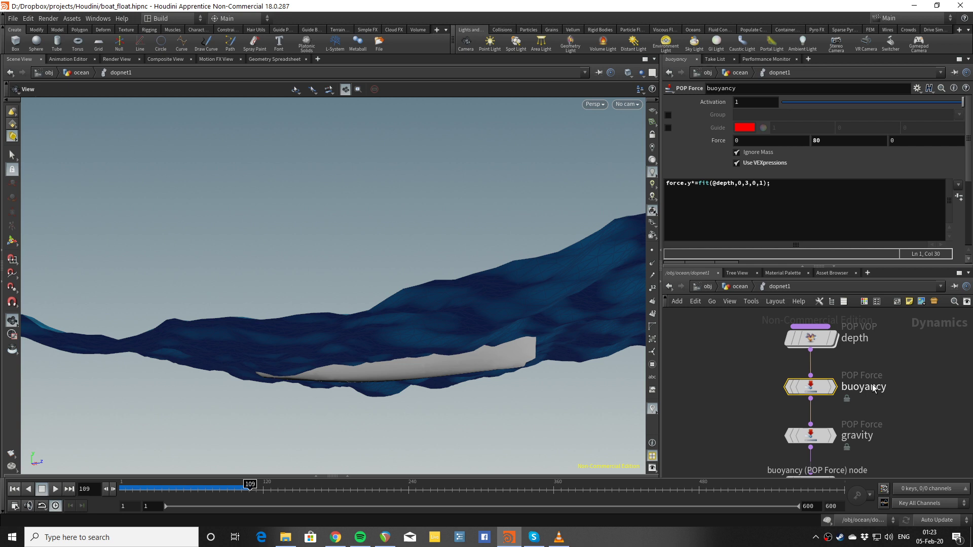
{"action": "middle_click_drag", "start_coordinate": [837, 436], "coordinate": [817, 343]}
{"action": "scroll", "coordinate": [817, 342], "scroll_direction": "up", "scroll_amount": 2}
{"action": "left_click", "coordinate": [807, 338]}
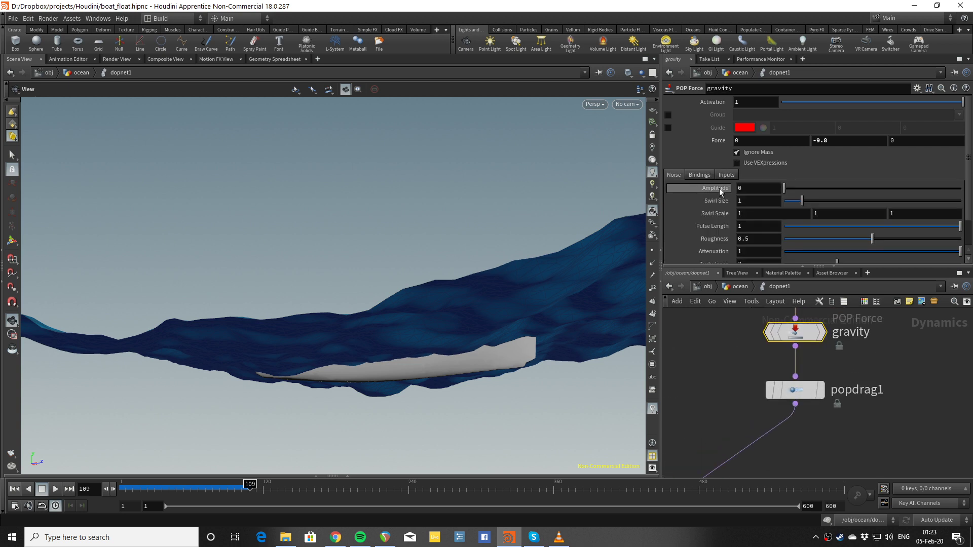
{"action": "scroll", "coordinate": [699, 195], "scroll_direction": "down", "scroll_amount": 2}
{"action": "left_click", "coordinate": [807, 388]}
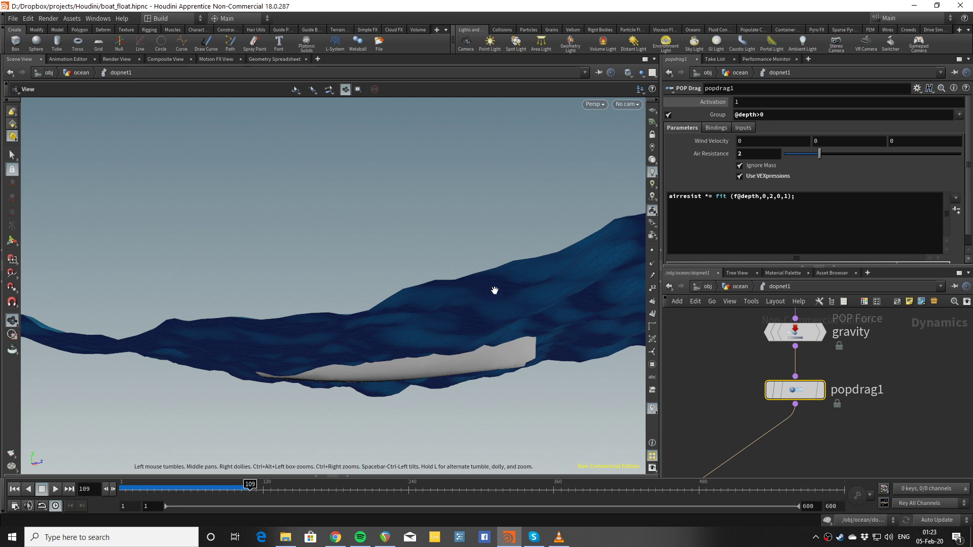
Resume the simulation in a side view of the waterline and examine rigidbodysolver1 with the water and boat1 guides
{"action": "left_click_drag", "start_coordinate": [495, 290], "coordinate": [516, 317]}
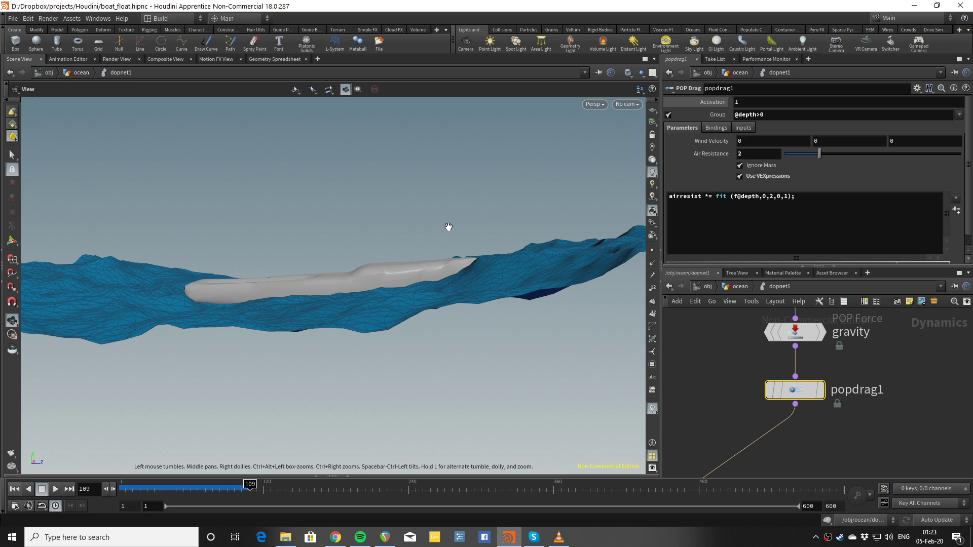
{"action": "key", "text": "Up"}
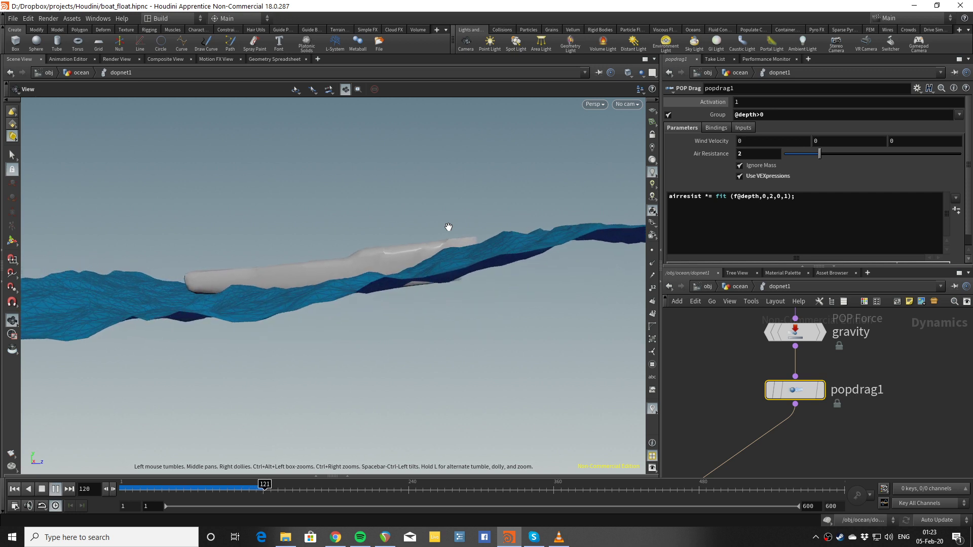
{"action": "middle_click_drag", "start_coordinate": [730, 392], "coordinate": [713, 475]}
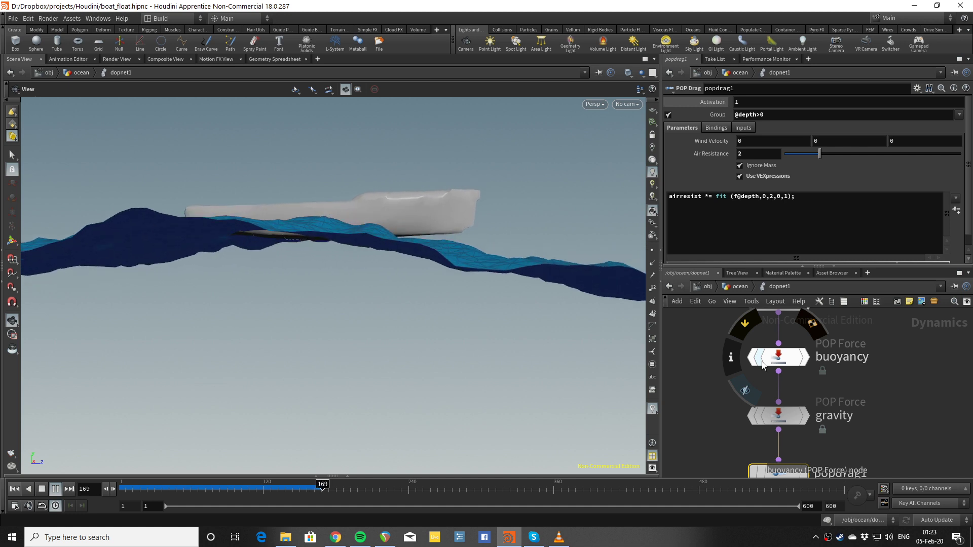
{"action": "middle_click_drag", "start_coordinate": [709, 450], "coordinate": [758, 338]}
{"action": "middle_click_drag", "start_coordinate": [723, 392], "coordinate": [801, 323]}
{"action": "scroll", "coordinate": [774, 348], "scroll_direction": "down", "scroll_amount": 2}
{"action": "scroll", "coordinate": [775, 348], "scroll_direction": "down", "scroll_amount": 1}
{"action": "middle_click_drag", "start_coordinate": [829, 406], "coordinate": [851, 391]}
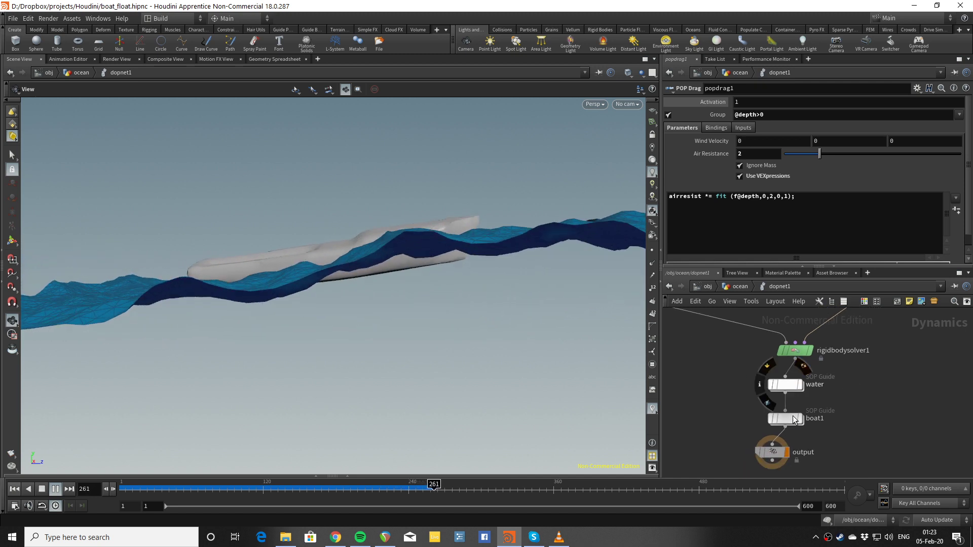
Watch the floating hull from above the water, return to the ocean network and rewind to frame 1
{"action": "mouse_move", "coordinate": [794, 422]}
{"action": "left_click_drag", "start_coordinate": [482, 265], "coordinate": [362, 274]}
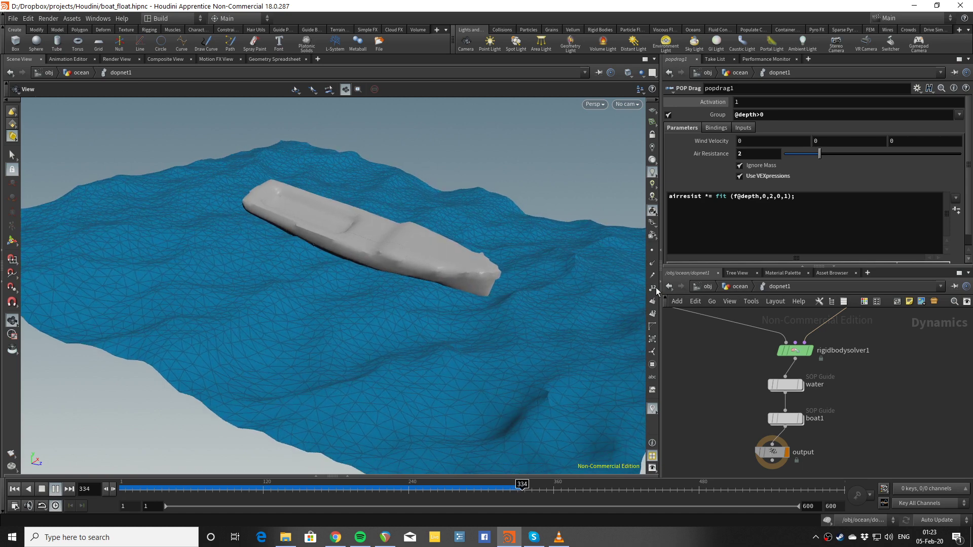
{"action": "left_click", "coordinate": [736, 286]}
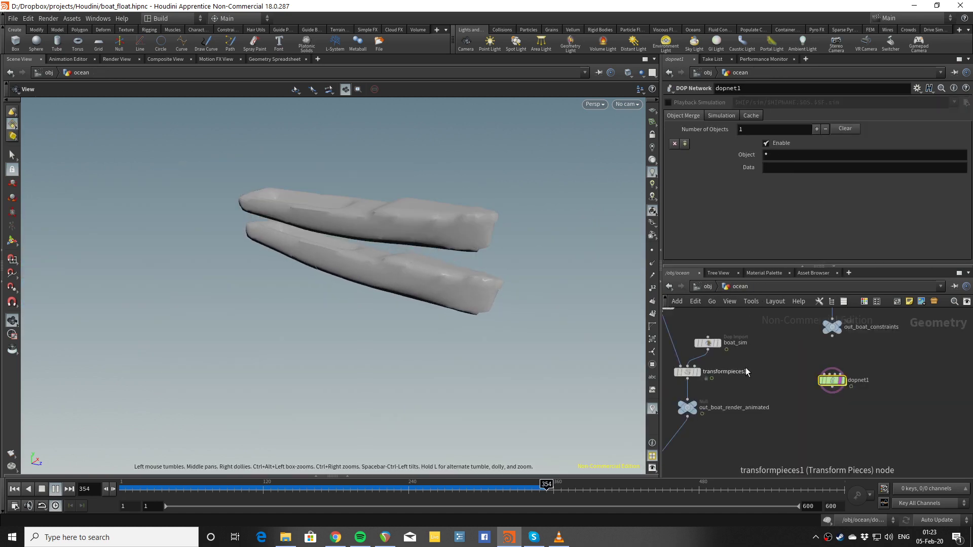
{"action": "key", "text": "ctrl+Up"}
{"action": "scroll", "coordinate": [818, 395], "scroll_direction": "up", "scroll_amount": 3}
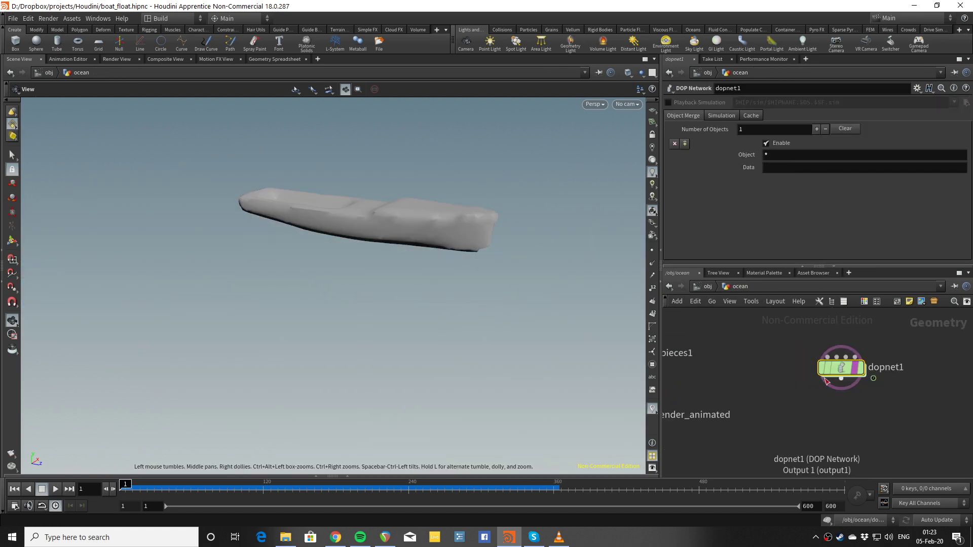
Review the parameters of attribtransfer1 and trace its second input back to out_boat_geo_packed
{"action": "scroll", "coordinate": [763, 346], "scroll_direction": "down", "scroll_amount": 4}
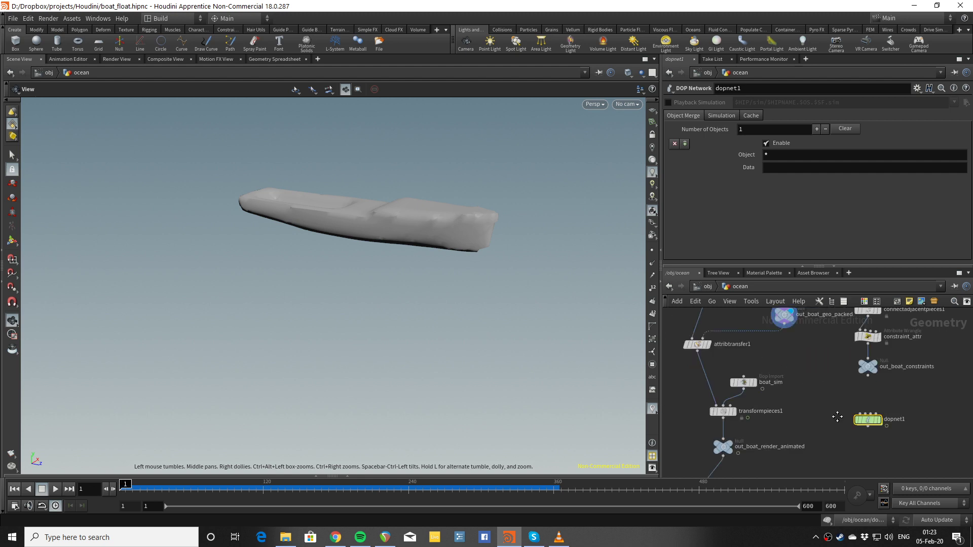
{"action": "scroll", "coordinate": [814, 389], "scroll_direction": "up", "scroll_amount": 2}
{"action": "middle_click_drag", "start_coordinate": [814, 391], "coordinate": [848, 459]}
{"action": "scroll", "coordinate": [813, 423], "scroll_direction": "up", "scroll_amount": 1}
{"action": "scroll", "coordinate": [826, 442], "scroll_direction": "down", "scroll_amount": 3}
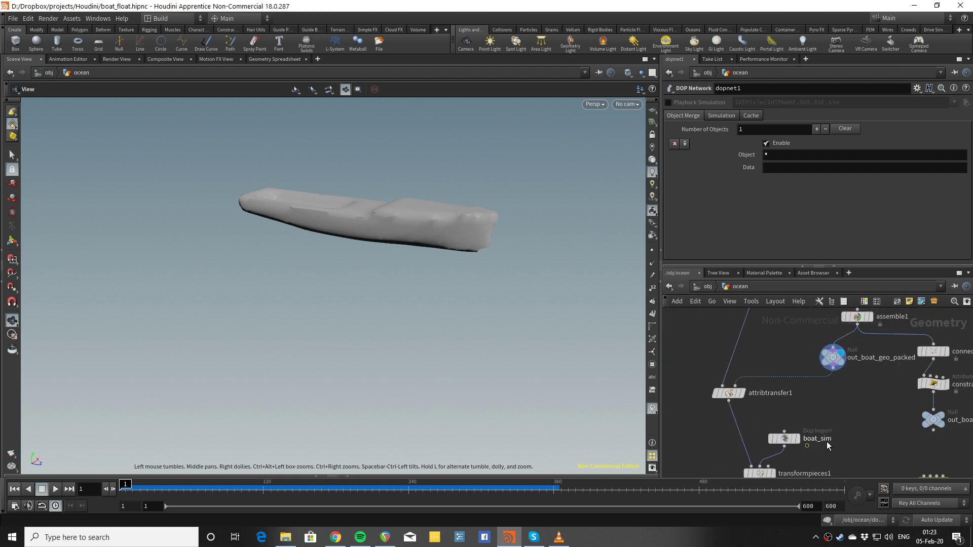
{"action": "mouse_move", "coordinate": [789, 365]}
{"action": "middle_mouse_down"}
{"action": "mouse_move", "coordinate": [794, 419]}
{"action": "mouse_move", "coordinate": [798, 368]}
{"action": "middle_mouse_up"}
{"action": "scroll", "coordinate": [785, 391], "scroll_direction": "up", "scroll_amount": 2}
{"action": "left_click", "coordinate": [730, 401]}
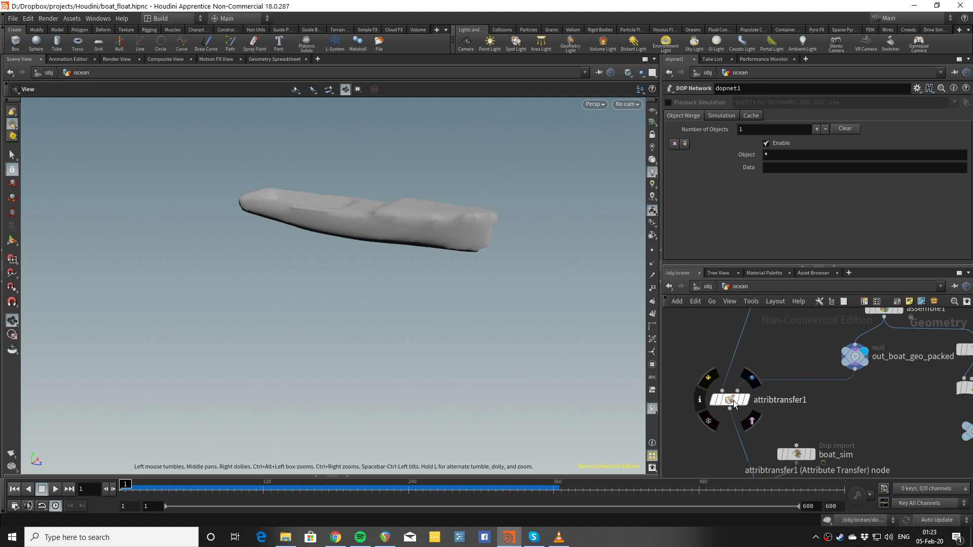
{"action": "scroll", "coordinate": [826, 373], "scroll_direction": "up", "scroll_amount": 1}
{"action": "middle_click_drag", "start_coordinate": [851, 397], "coordinate": [807, 403]}
{"action": "mouse_move", "coordinate": [822, 358]}
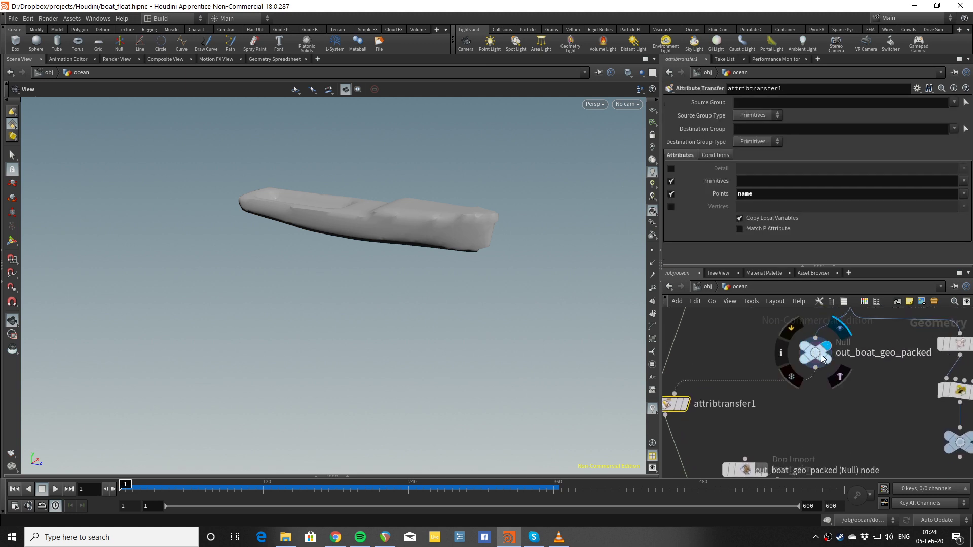
{"action": "scroll", "coordinate": [736, 354], "scroll_direction": "down", "scroll_amount": 2}
{"action": "middle_click_drag", "start_coordinate": [737, 354], "coordinate": [738, 391]}
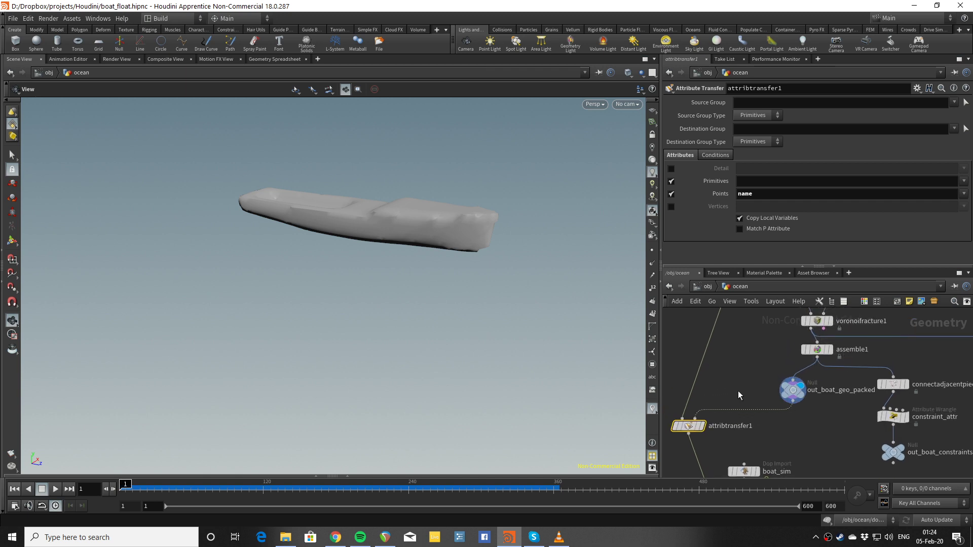
Trace the attribtransfer1 branch up past the fracture nodes and back down towards the boat_sim import
{"action": "middle_click_drag", "start_coordinate": [862, 464], "coordinate": [818, 385]}
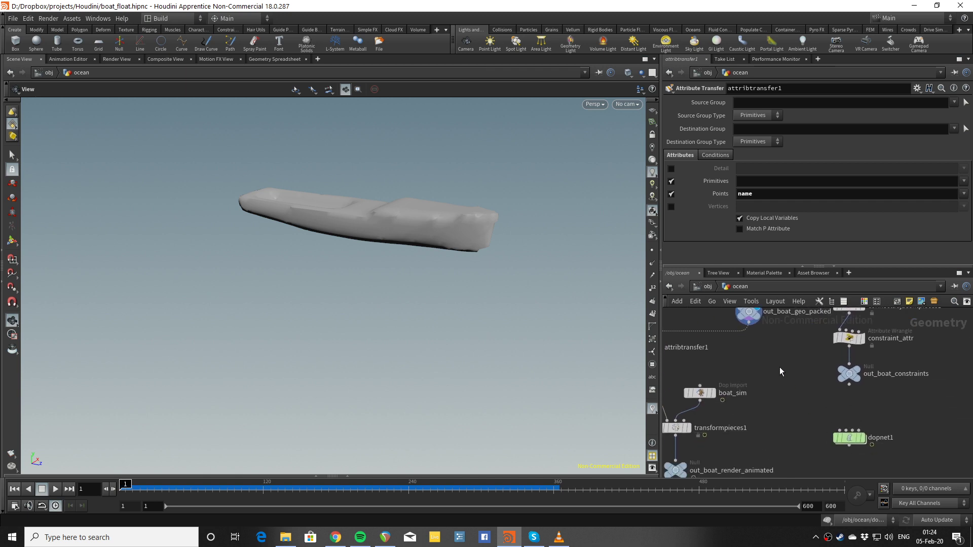
{"action": "middle_click_drag", "start_coordinate": [721, 324], "coordinate": [780, 396]}
{"action": "scroll", "coordinate": [749, 367], "scroll_direction": "down", "scroll_amount": 3}
{"action": "middle_click_drag", "start_coordinate": [749, 367], "coordinate": [739, 444]}
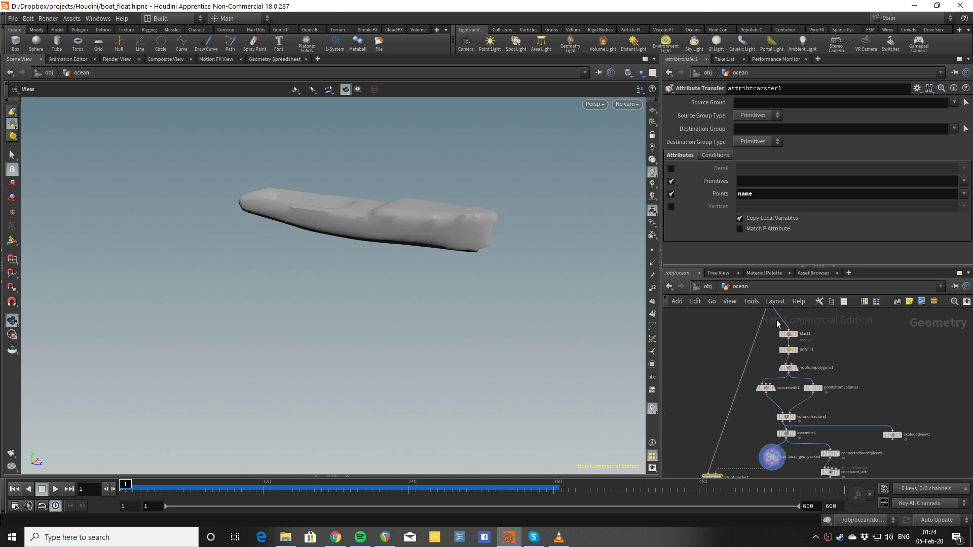
{"action": "middle_click_drag", "start_coordinate": [778, 323], "coordinate": [767, 357]}
{"action": "scroll", "coordinate": [767, 344], "scroll_direction": "up", "scroll_amount": 2}
{"action": "middle_click_drag", "start_coordinate": [738, 421], "coordinate": [758, 348]}
{"action": "scroll", "coordinate": [752, 358], "scroll_direction": "up", "scroll_amount": 2}
Show the settings and result of transformpieces1, and play its animation briefly before stopping it
{"action": "middle_click_drag", "start_coordinate": [799, 474], "coordinate": [801, 402]}
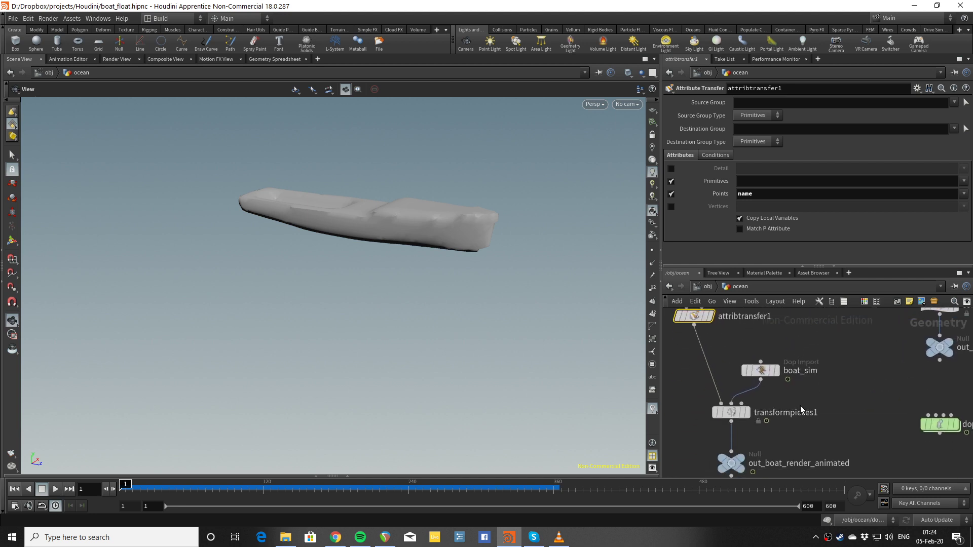
{"action": "left_click", "coordinate": [731, 413]}
{"action": "left_click", "coordinate": [748, 413]}
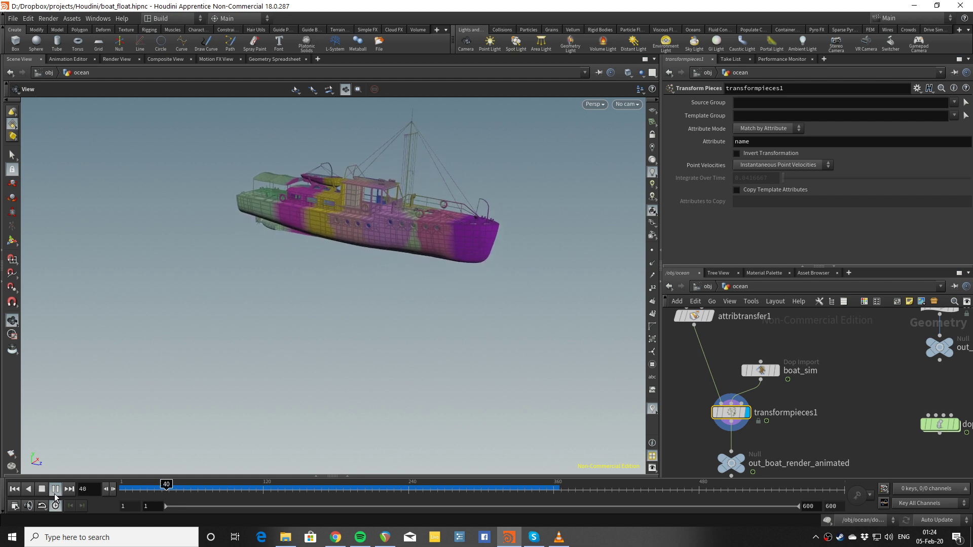
{"action": "left_click", "coordinate": [54, 494]}
Return to the attribtransfer1 parameters and examine where its two inputs come from
{"action": "middle_click_drag", "start_coordinate": [807, 337], "coordinate": [845, 405]}
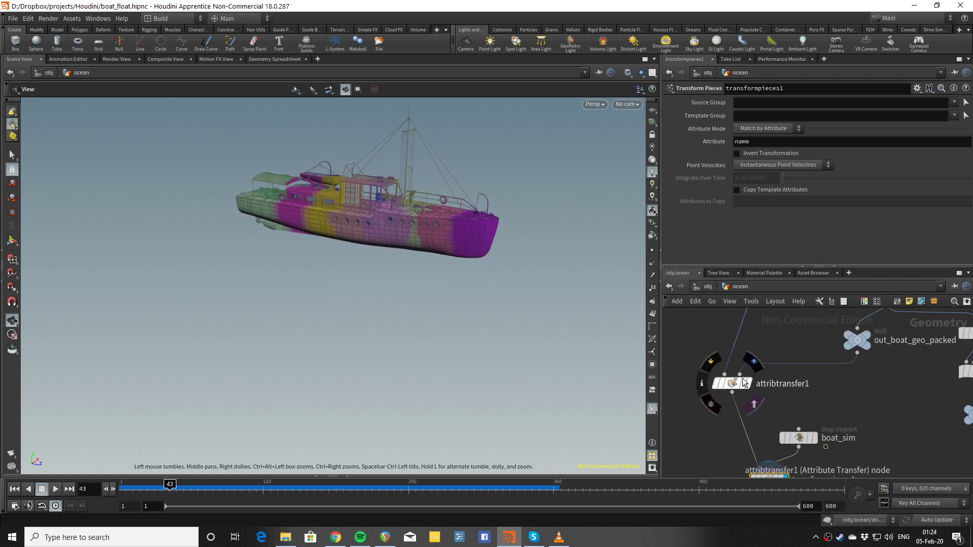
{"action": "left_click", "coordinate": [740, 381]}
{"action": "middle_click_drag", "start_coordinate": [796, 368], "coordinate": [778, 418]}
{"action": "scroll", "coordinate": [772, 376], "scroll_direction": "down", "scroll_amount": 3}
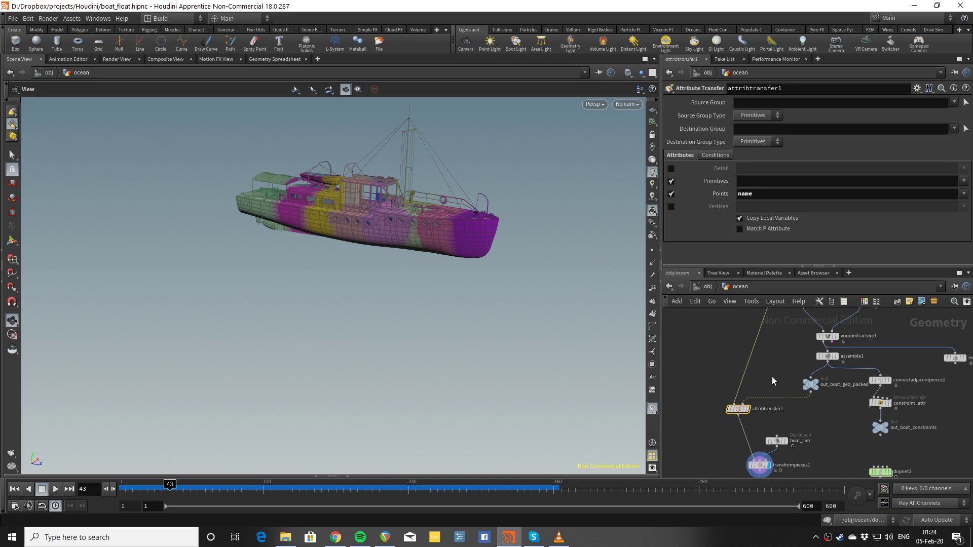
{"action": "scroll", "coordinate": [771, 376], "scroll_direction": "up", "scroll_amount": 3}
{"action": "middle_click_drag", "start_coordinate": [885, 414], "coordinate": [862, 374]}
{"action": "scroll", "coordinate": [362, 230], "scroll_direction": "up", "scroll_amount": 4}
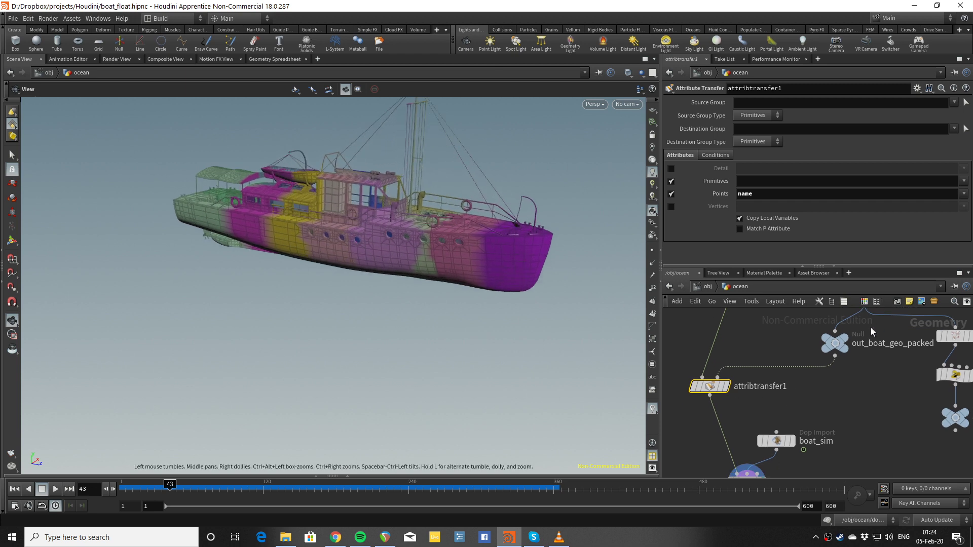
Display out_boat_geo_packed and attribtransfer1 in turn to compare the proxy hull with the detailed boat's coloured pieces
{"action": "left_click", "coordinate": [843, 340]}
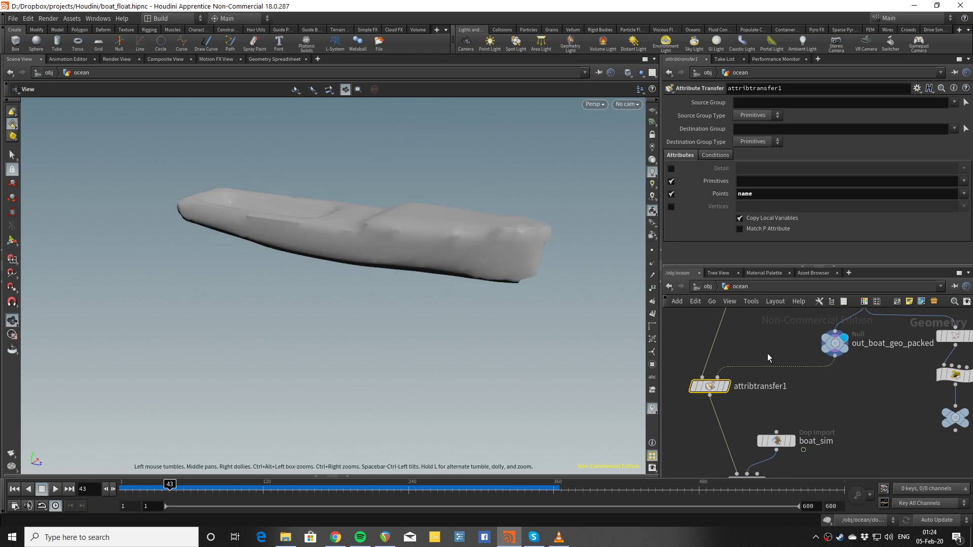
{"action": "left_click", "coordinate": [726, 386]}
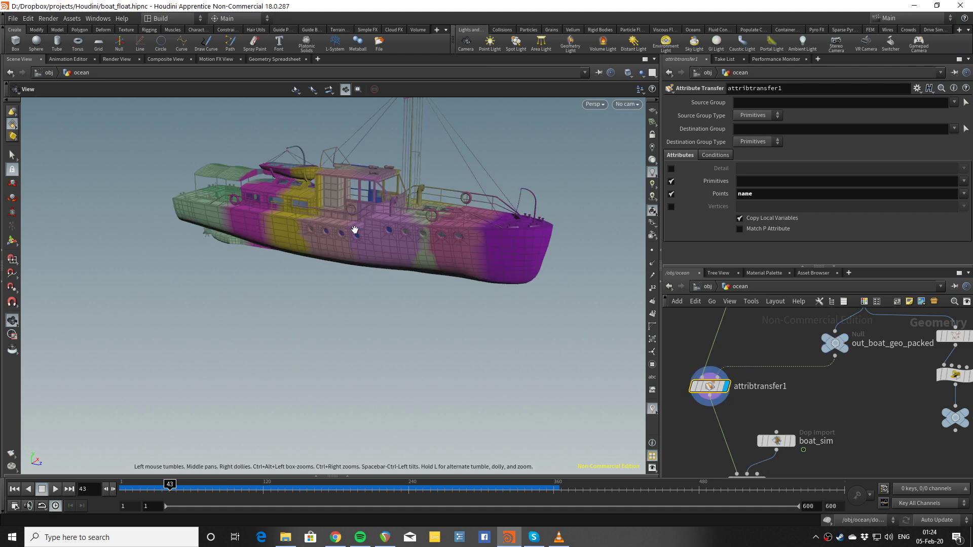
{"action": "left_click_drag", "start_coordinate": [355, 229], "coordinate": [292, 215]}
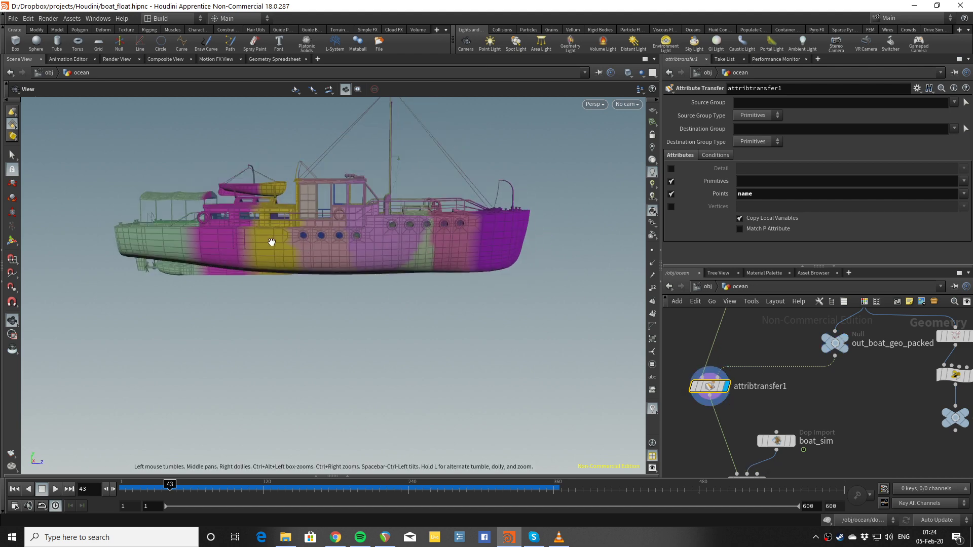
{"action": "right_click_drag", "start_coordinate": [272, 242], "coordinate": [250, 231]}
{"action": "left_click_drag", "start_coordinate": [376, 235], "coordinate": [510, 343]}
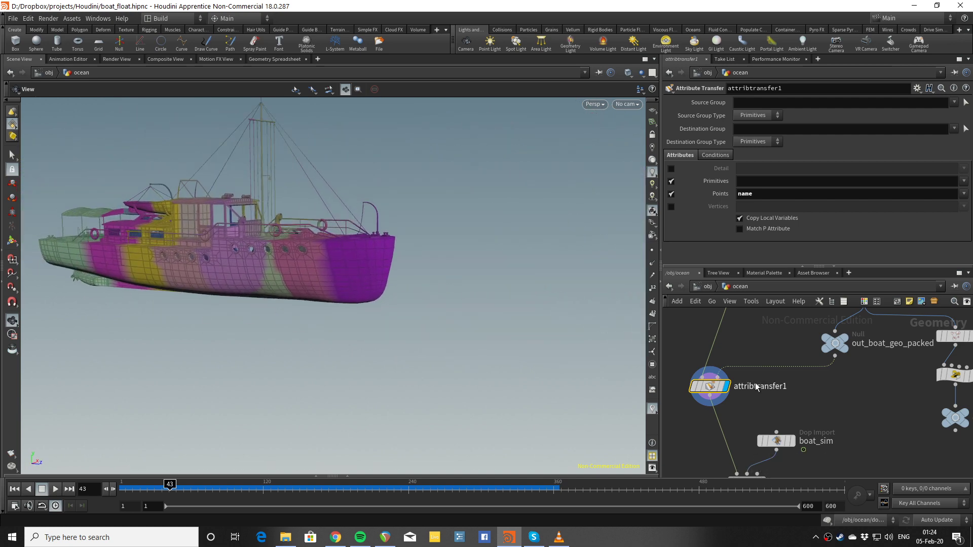
Display boat_sim followed by transformpieces1, and scrub the boat's animation to frame 218
{"action": "scroll", "coordinate": [792, 369], "scroll_direction": "down", "scroll_amount": 2}
{"action": "scroll", "coordinate": [781, 380], "scroll_direction": "up", "scroll_amount": 2}
{"action": "middle_click_drag", "start_coordinate": [771, 384], "coordinate": [775, 330]}
{"action": "middle_click_drag", "start_coordinate": [822, 357], "coordinate": [826, 330]}
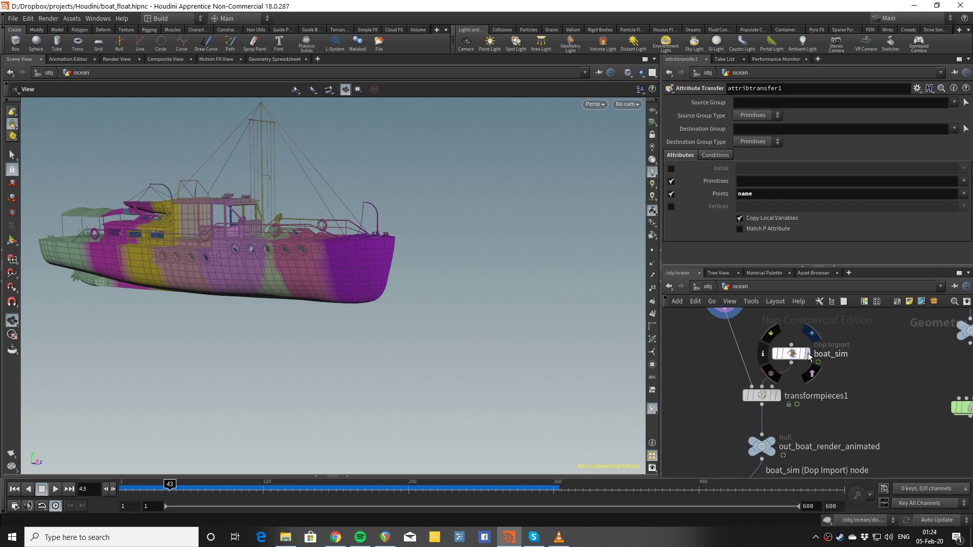
{"action": "left_click", "coordinate": [809, 354]}
{"action": "left_click", "coordinate": [777, 396]}
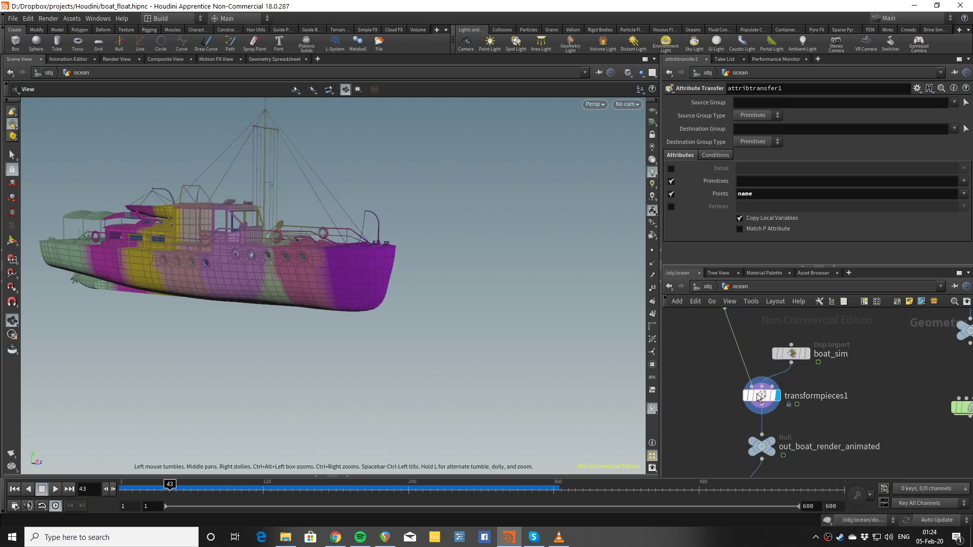
{"action": "mouse_move", "coordinate": [249, 499]}
{"action": "left_mouse_down"}
{"action": "mouse_move", "coordinate": [282, 487]}
{"action": "mouse_move", "coordinate": [469, 485]}
{"action": "mouse_move", "coordinate": [358, 484]}
{"action": "mouse_move", "coordinate": [383, 484]}
{"action": "left_mouse_up"}
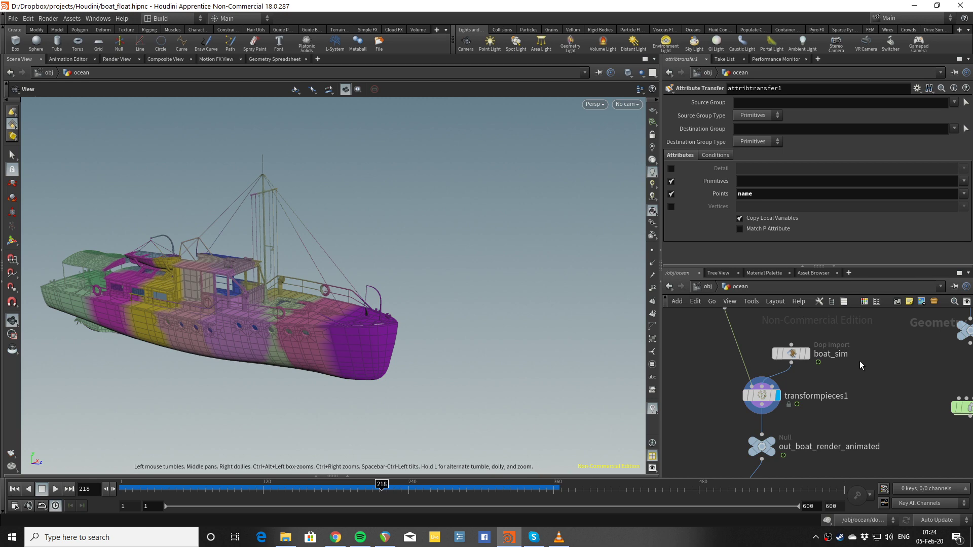
Scrub the animation to frame 113 and review the boat_sim DOP Import settings that reference dopnet1
{"action": "scroll", "coordinate": [866, 354], "scroll_direction": "down", "scroll_amount": 2}
{"action": "left_click", "coordinate": [913, 366]}
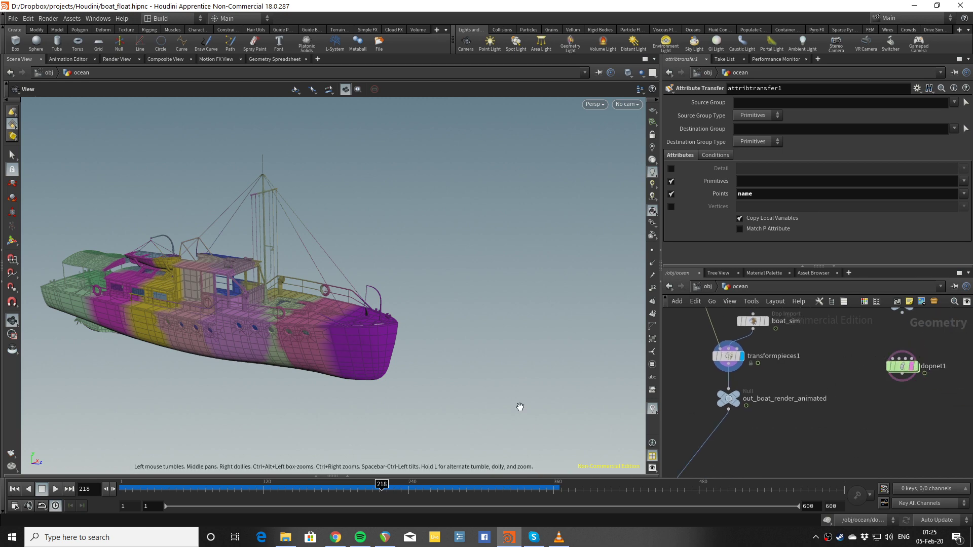
{"action": "left_click_drag", "start_coordinate": [225, 488], "coordinate": [254, 488]}
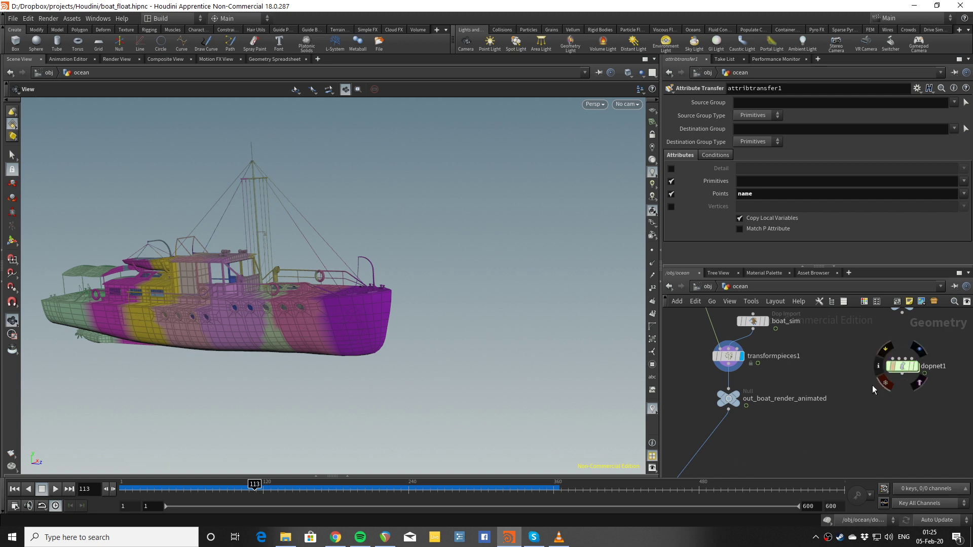
{"action": "middle_click_drag", "start_coordinate": [789, 382], "coordinate": [800, 422]}
{"action": "left_click", "coordinate": [768, 363]}
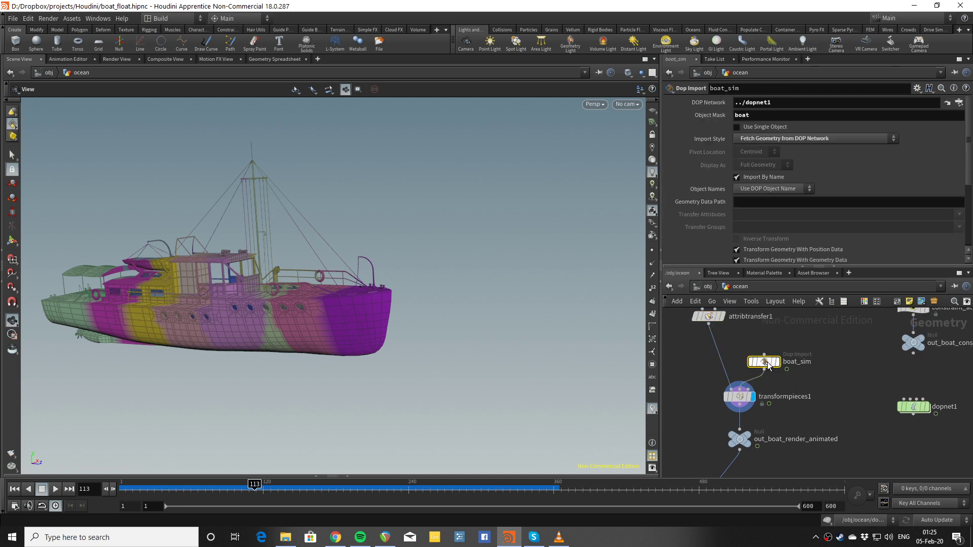
{"action": "scroll", "coordinate": [786, 358], "scroll_direction": "up", "scroll_amount": 3}
{"action": "scroll", "coordinate": [892, 380], "scroll_direction": "down", "scroll_amount": 2}
{"action": "middle_click_drag", "start_coordinate": [956, 408], "coordinate": [902, 374]}
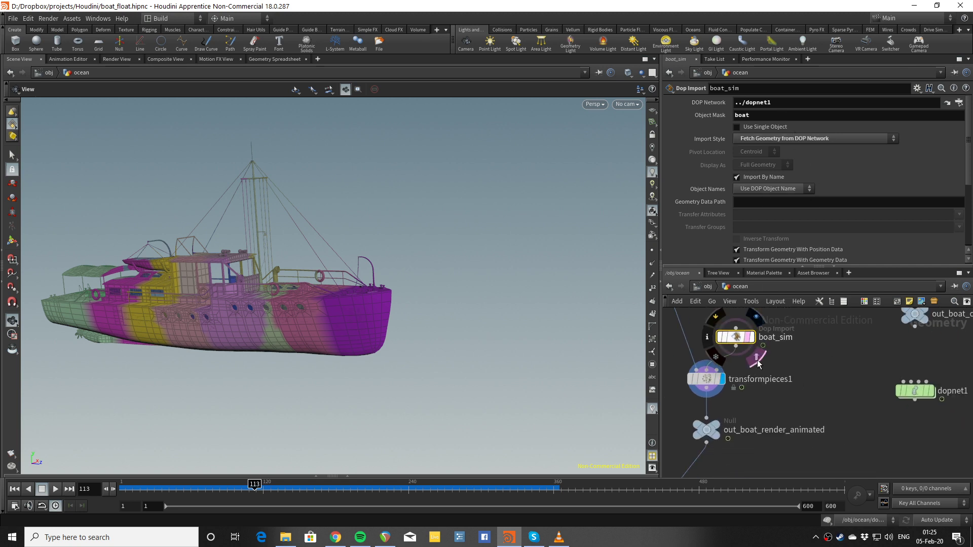
Follow out_boat_render_animated down to merge1, display the boat cache with the ocean and play it from frame 40
{"action": "scroll", "coordinate": [811, 363], "scroll_direction": "down", "scroll_amount": 5}
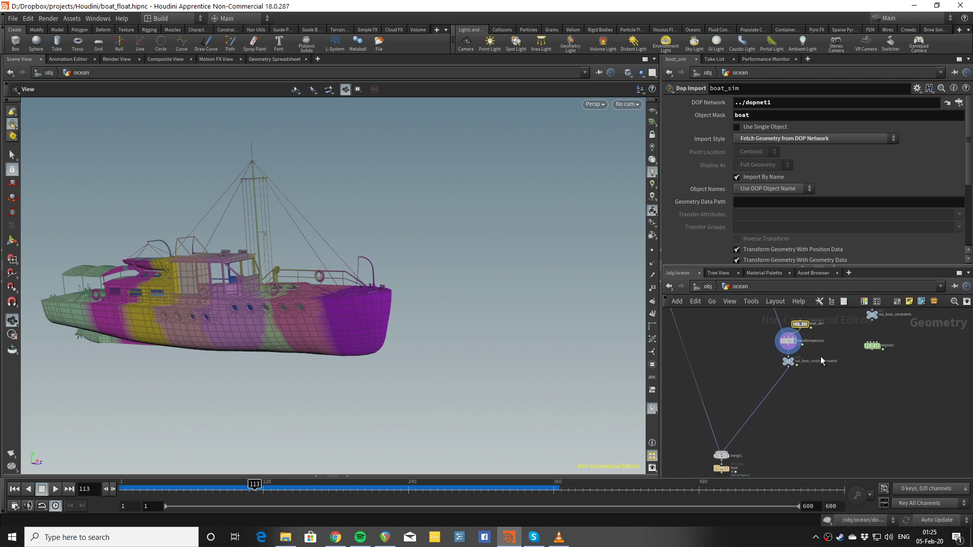
{"action": "scroll", "coordinate": [806, 370], "scroll_direction": "down", "scroll_amount": 2}
{"action": "middle_click_drag", "start_coordinate": [804, 369], "coordinate": [799, 405]}
{"action": "scroll", "coordinate": [804, 393], "scroll_direction": "up", "scroll_amount": 3}
{"action": "scroll", "coordinate": [826, 372], "scroll_direction": "up", "scroll_amount": 1}
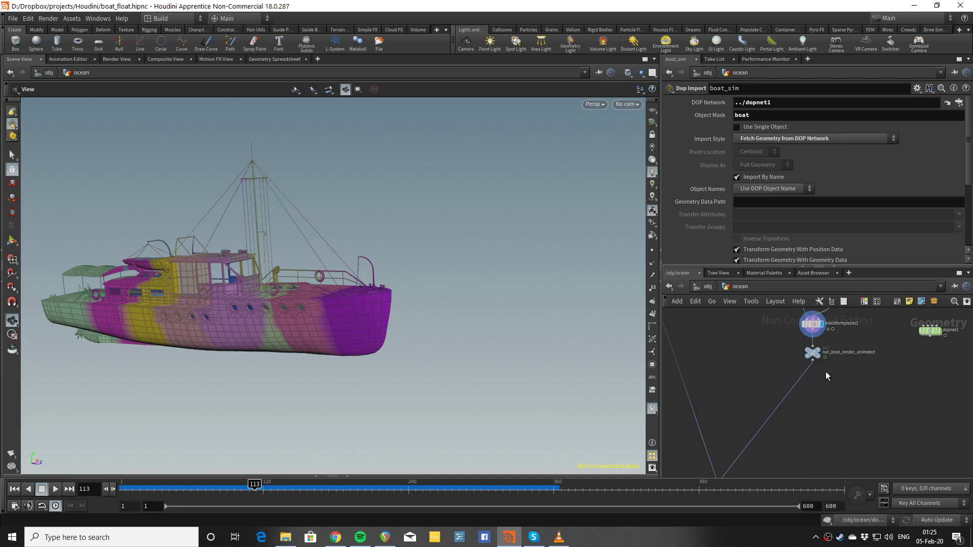
{"action": "scroll", "coordinate": [824, 360], "scroll_direction": "down", "scroll_amount": 4}
{"action": "scroll", "coordinate": [801, 402], "scroll_direction": "up", "scroll_amount": 4}
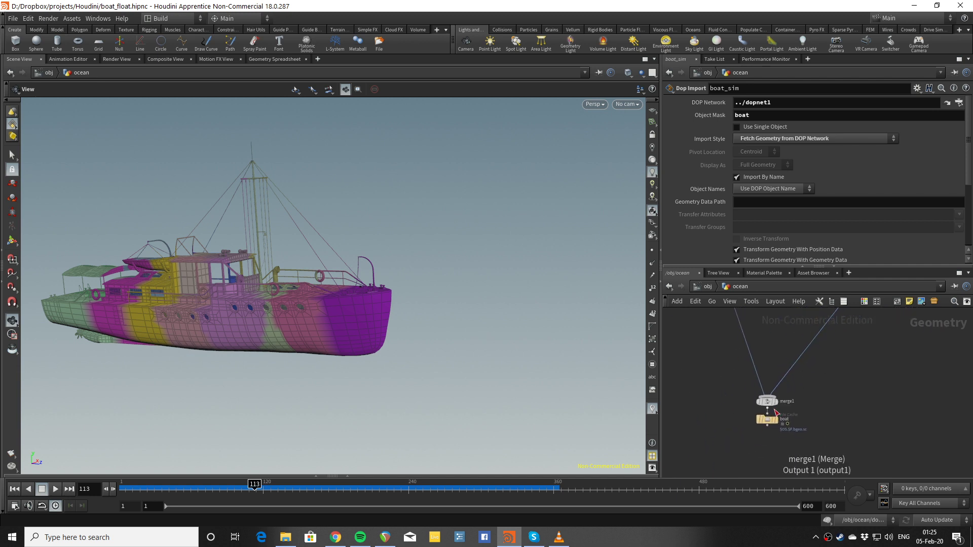
{"action": "left_click", "coordinate": [779, 422]}
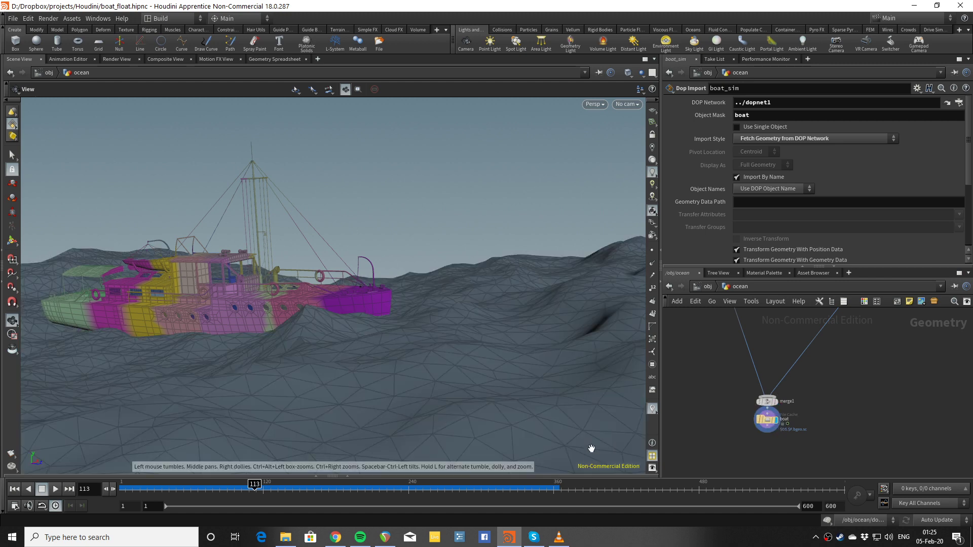
{"action": "left_click", "coordinate": [167, 484]}
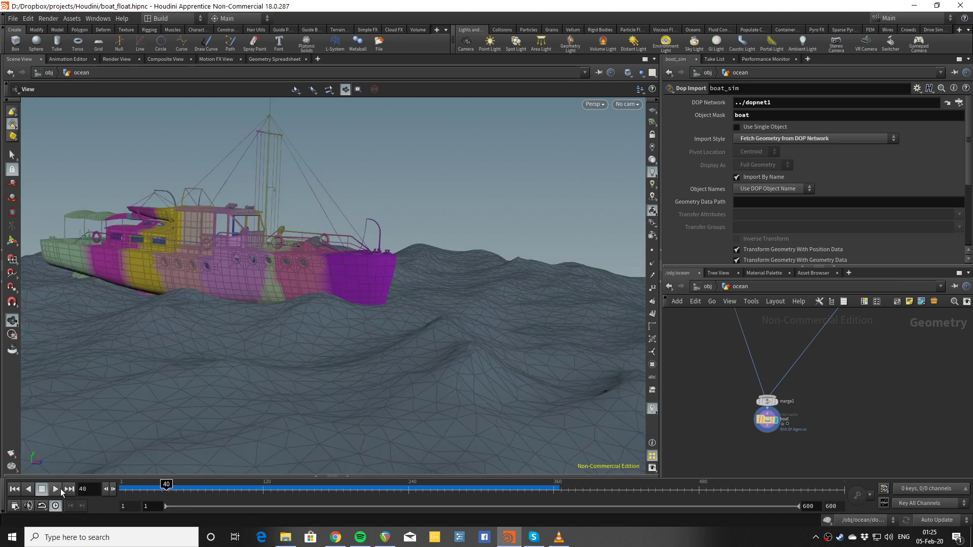
{"action": "left_click", "coordinate": [59, 489]}
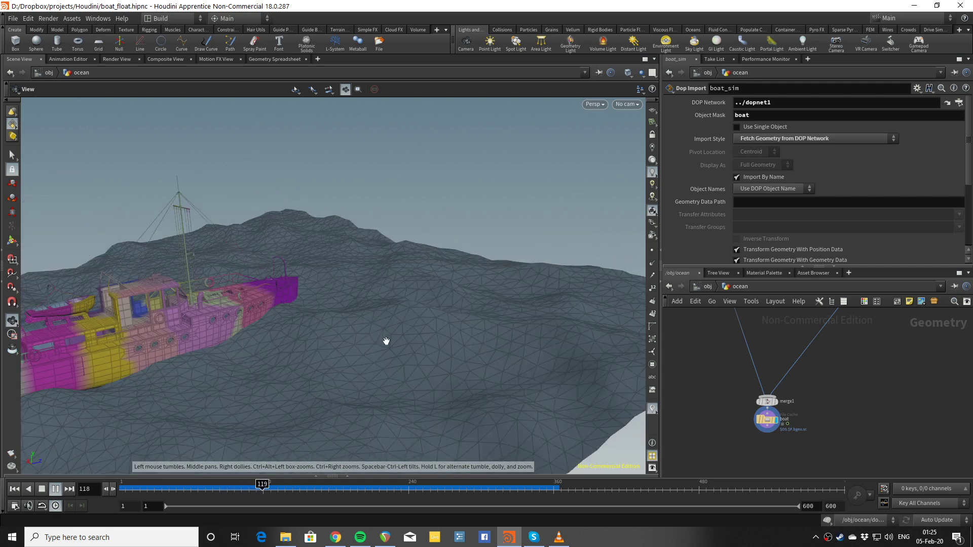
Examine the playing boat from behind and display merge1 in place of the boat cache
{"action": "scroll", "coordinate": [198, 343], "scroll_direction": "down", "scroll_amount": 2}
{"action": "middle_click_drag", "start_coordinate": [312, 341], "coordinate": [426, 335]}
{"action": "left_click_drag", "start_coordinate": [389, 338], "coordinate": [532, 350]}
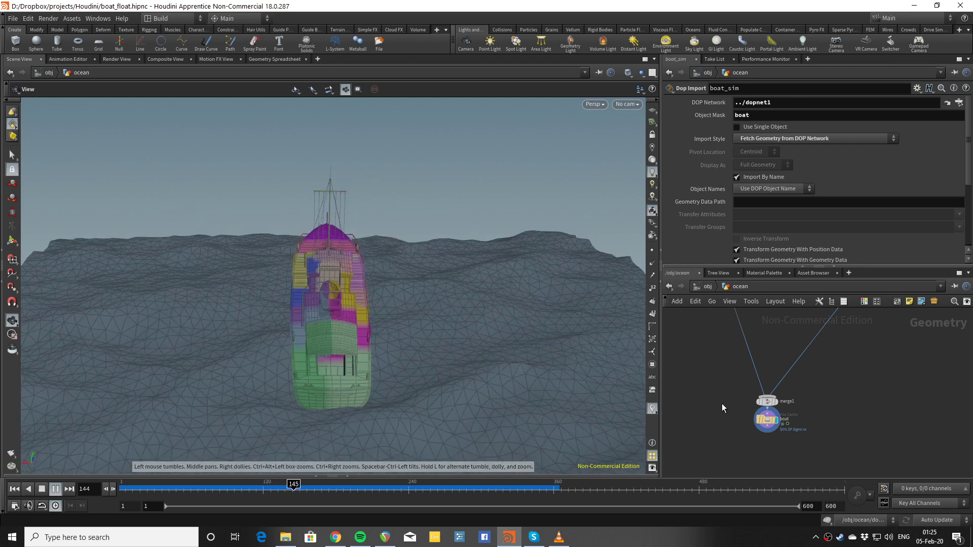
{"action": "left_click", "coordinate": [777, 401]}
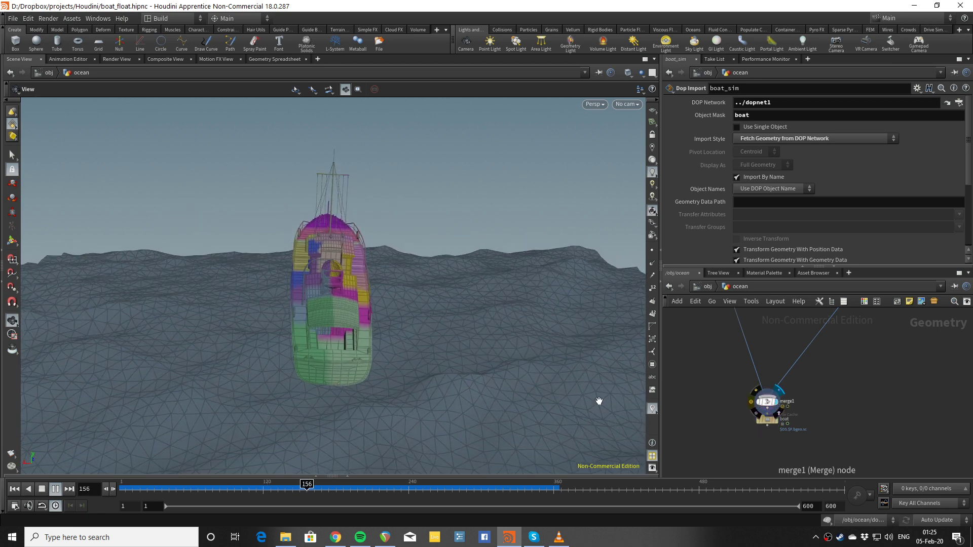
{"action": "left_click_drag", "start_coordinate": [495, 360], "coordinate": [533, 372]}
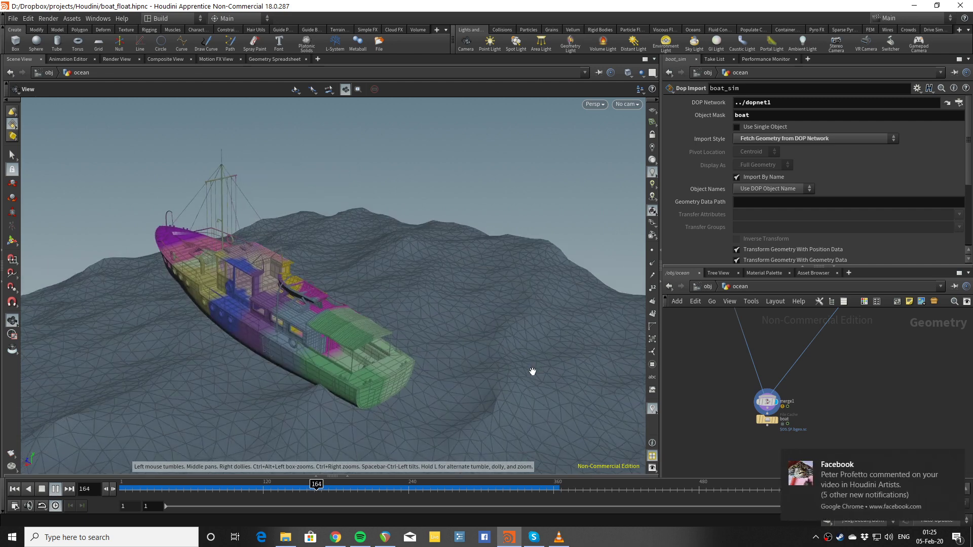
Restart the merged boat and ocean animation from frame 1 and watch it from several angles
{"action": "key", "text": "ctrl+Up"}
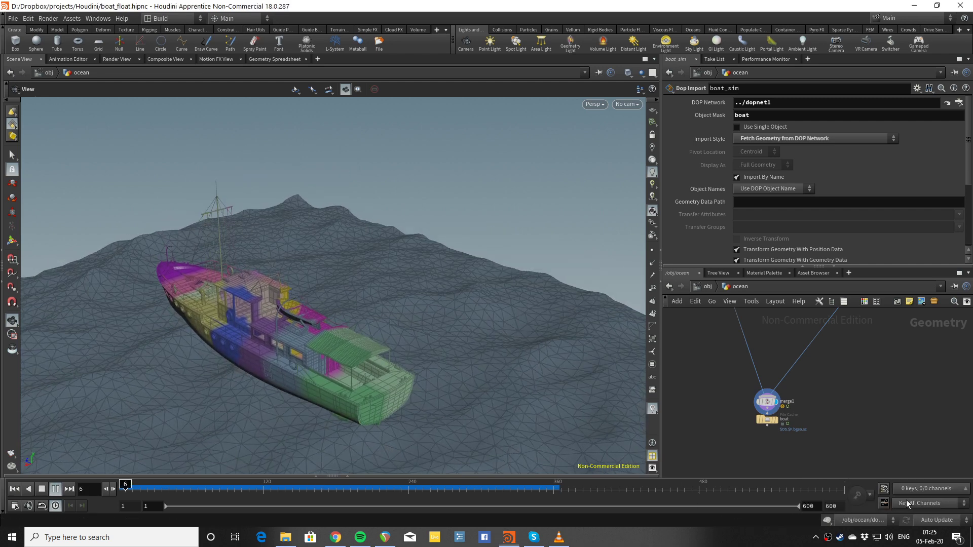
{"action": "left_click_drag", "start_coordinate": [409, 360], "coordinate": [501, 319]}
{"action": "left_click_drag", "start_coordinate": [391, 367], "coordinate": [400, 367]}
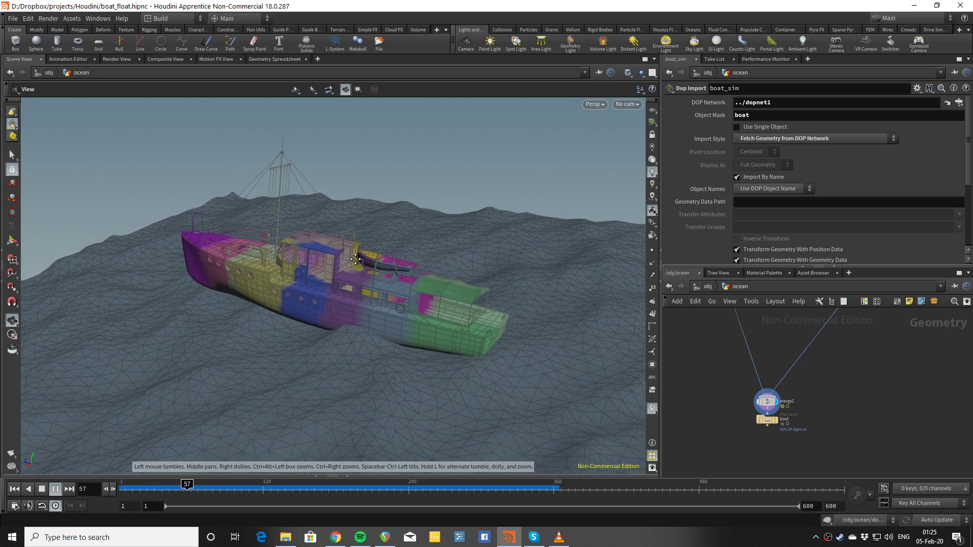
{"action": "left_click_drag", "start_coordinate": [355, 259], "coordinate": [297, 288]}
{"action": "left_click_drag", "start_coordinate": [345, 311], "coordinate": [438, 326]}
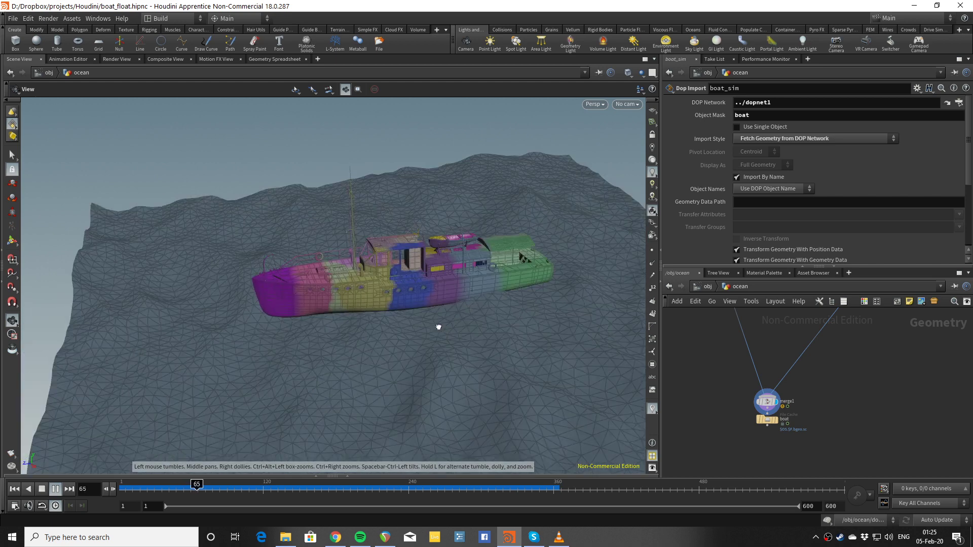